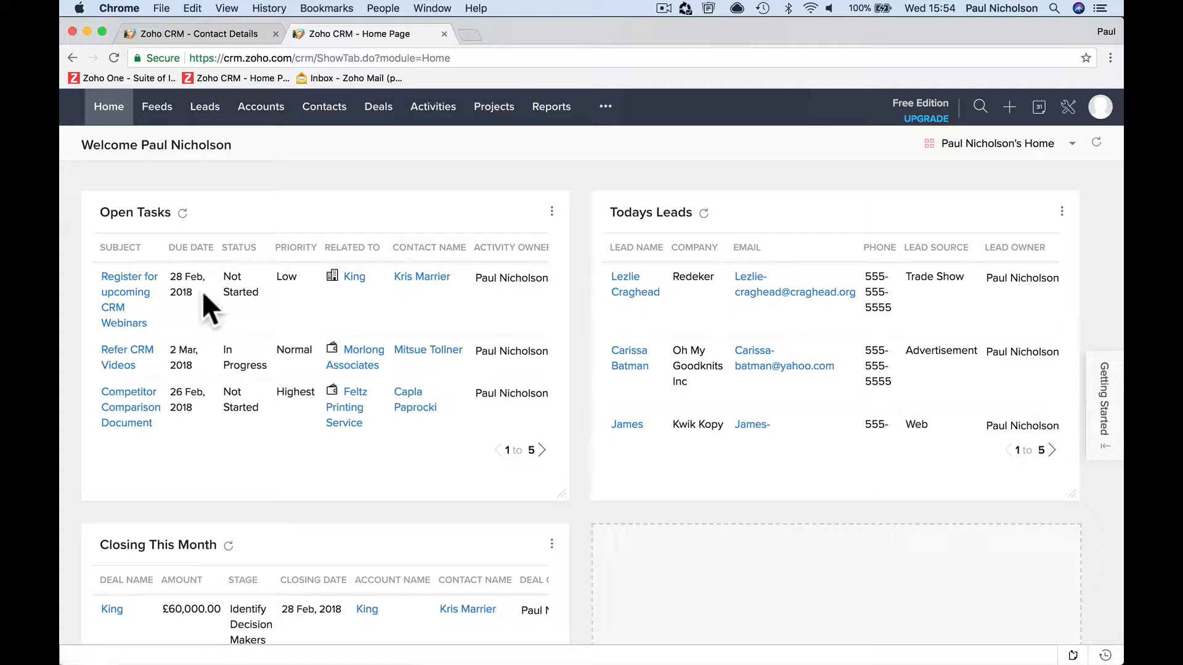
- Open the Register for upcoming CRM Webinars task and mark it as completed
click(131, 302)
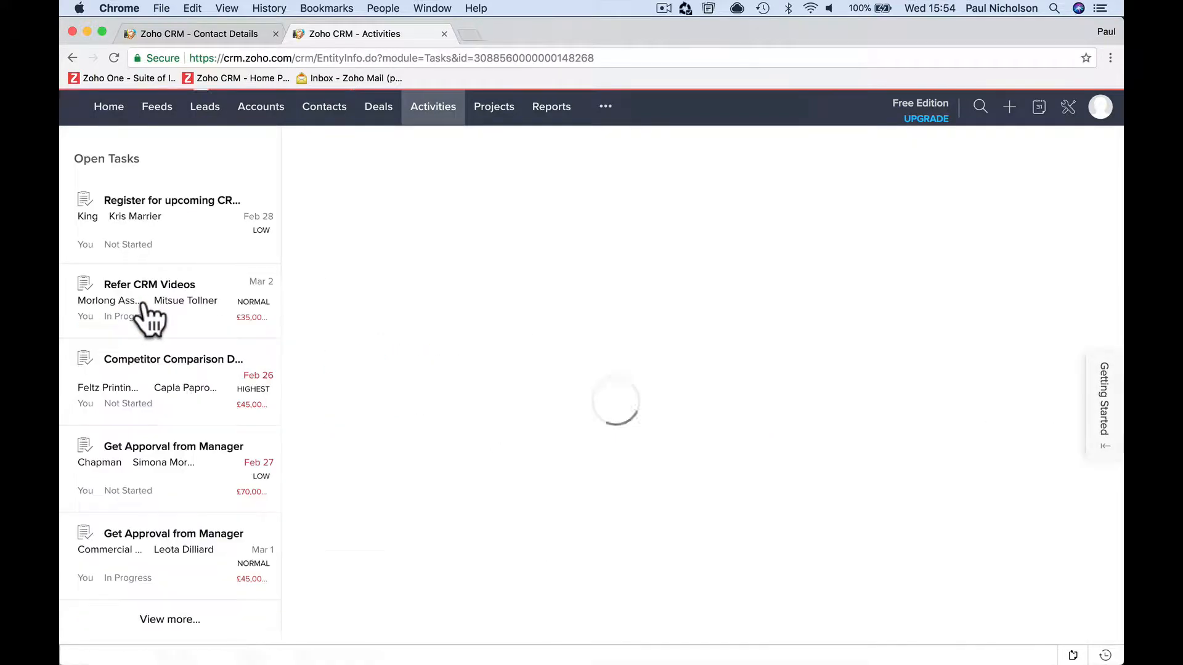
click(822, 229)
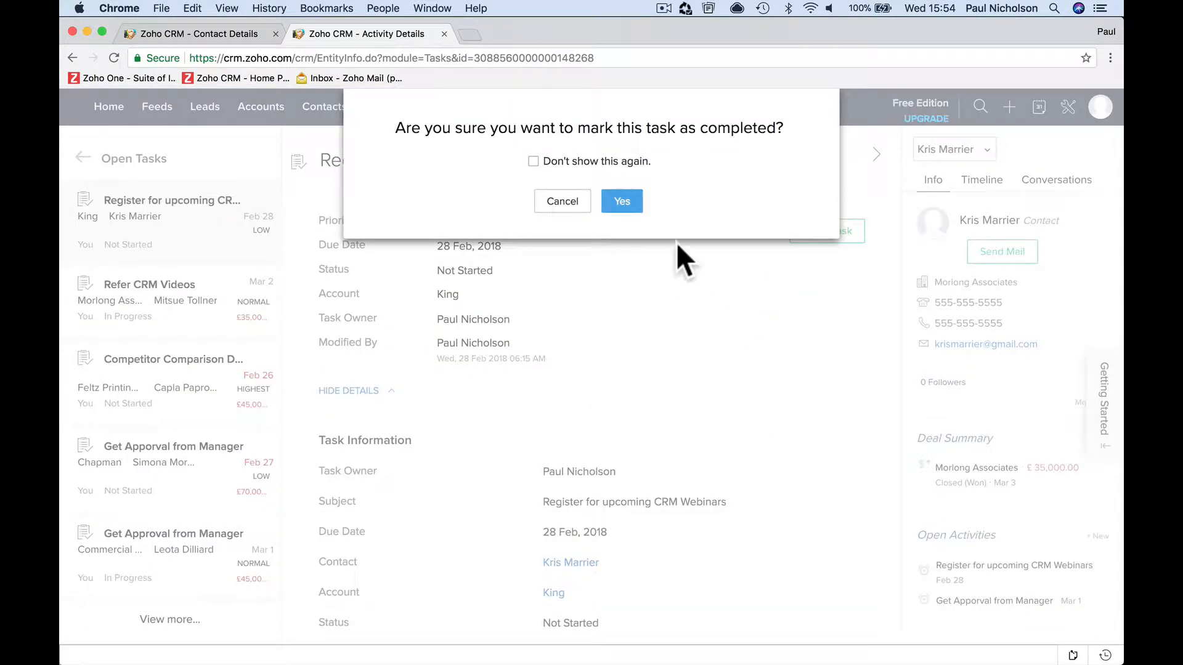
click(622, 203)
- Open the Refer CRM Videos task and mark it as completed
click(185, 320)
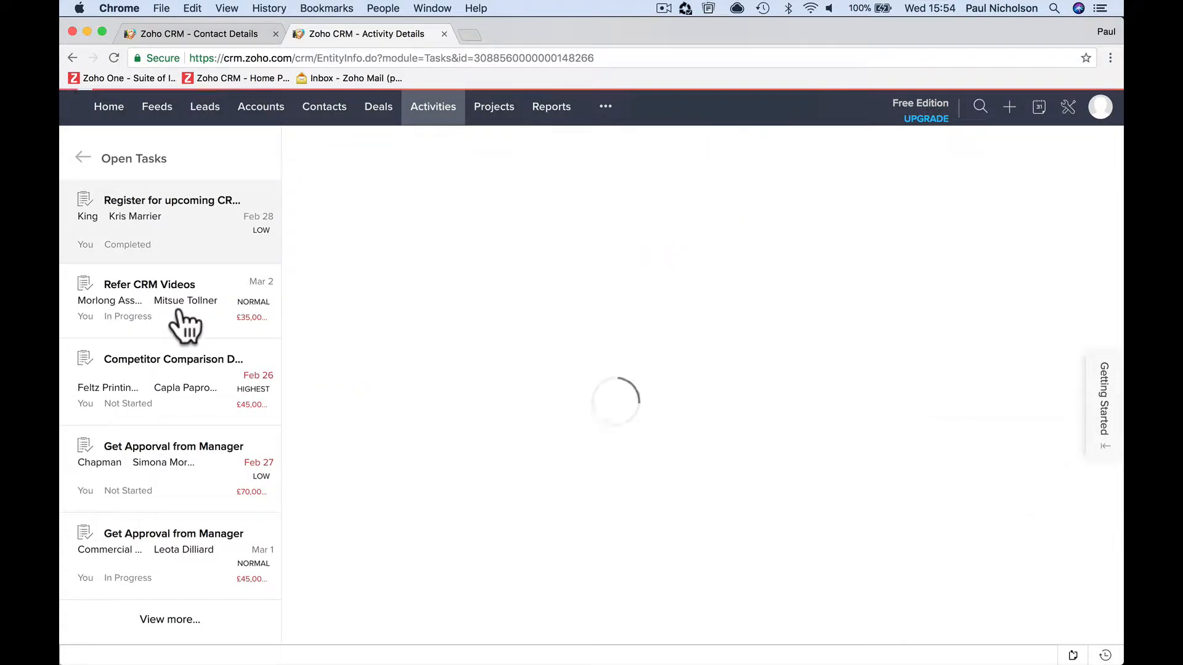
click(827, 230)
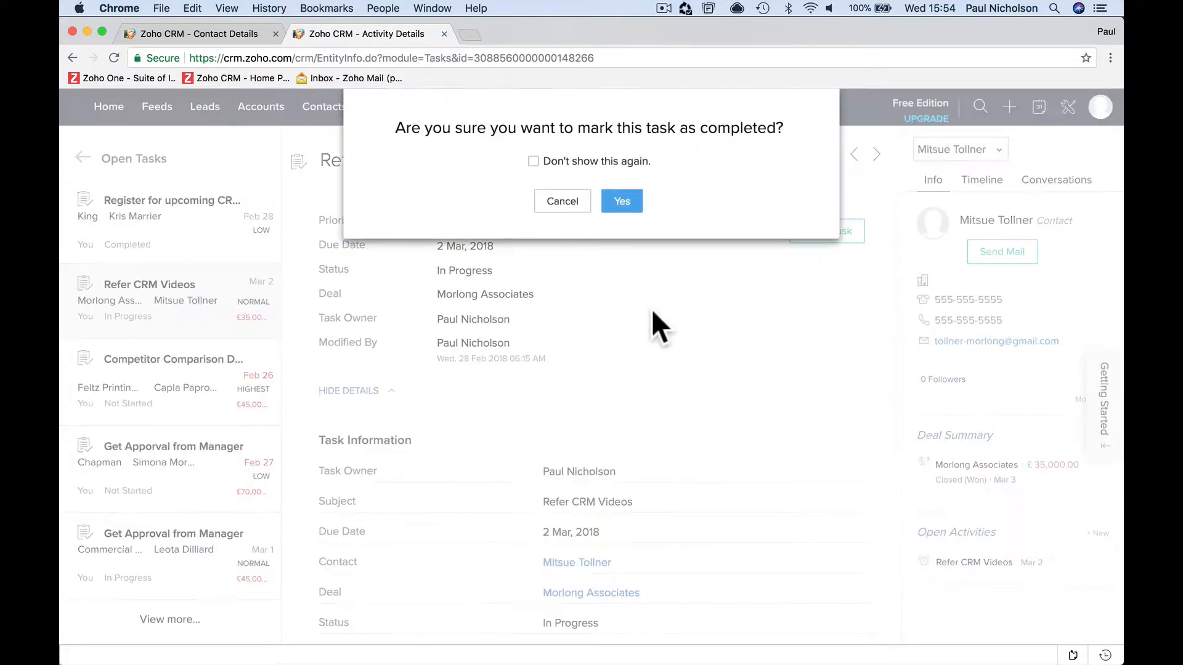
click(623, 203)
- Open the Competitor Comparison Document task and mark it as completed
click(175, 390)
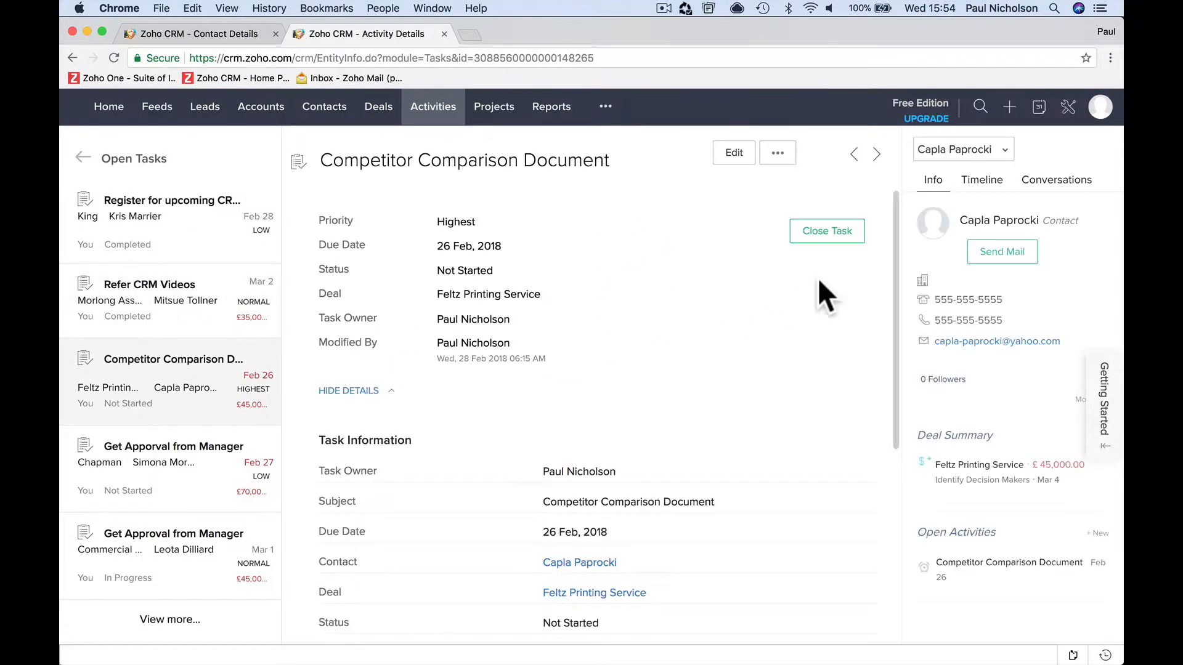
click(827, 230)
click(623, 201)
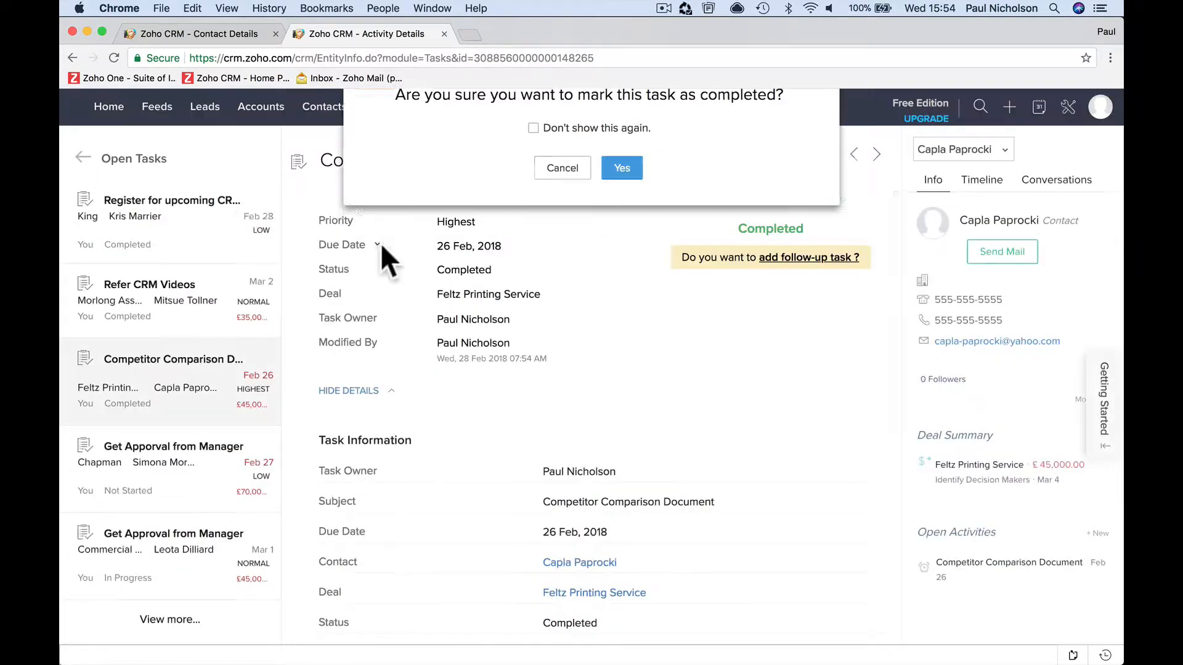
- Return to the home page and page through the remaining entries of the Open Tasks component
click(116, 110)
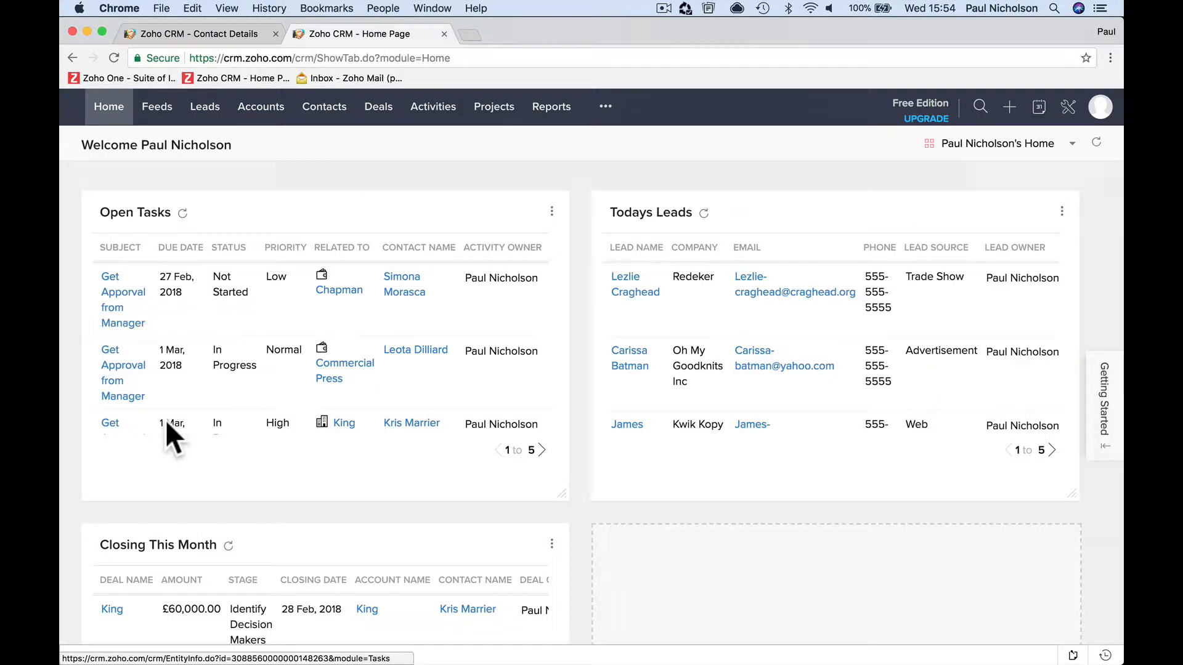
click(542, 451)
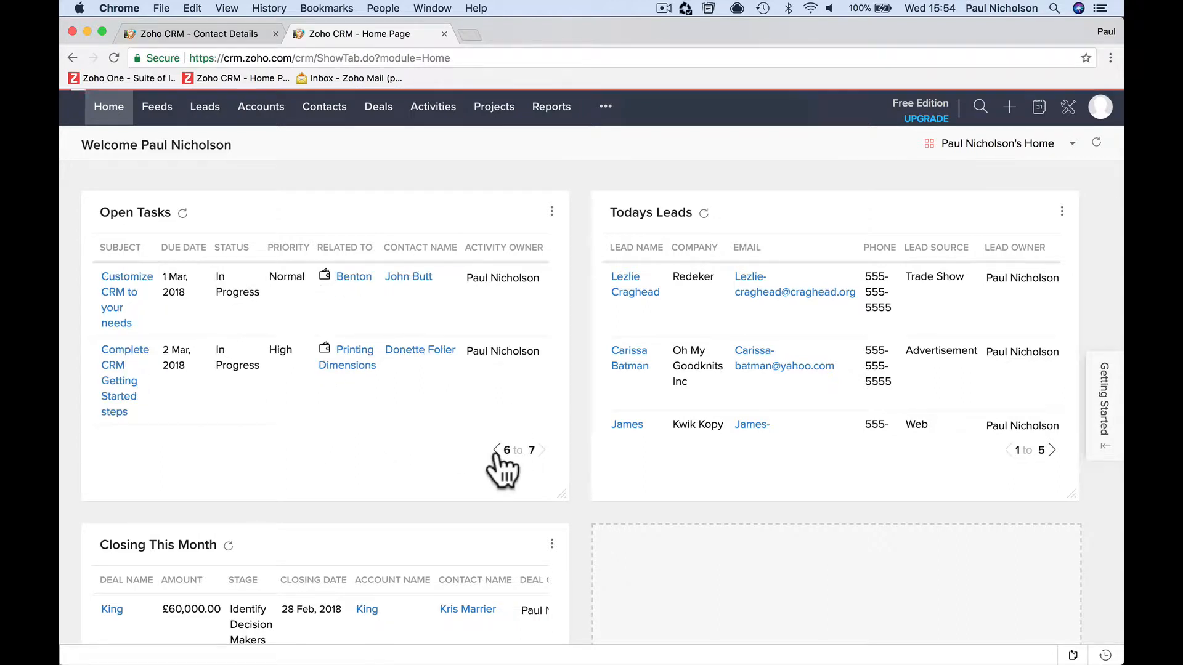
click(498, 450)
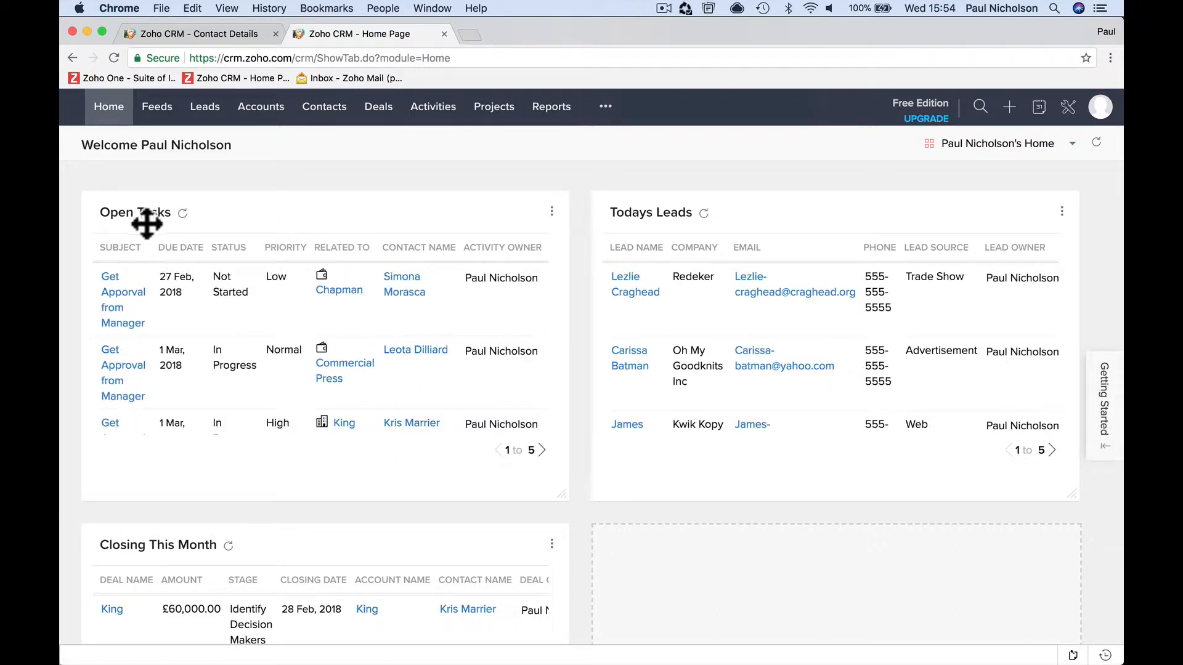
- Edit the Open Tasks home page component, keeping the Activities module and setting its custom view to All Activities
click(551, 213)
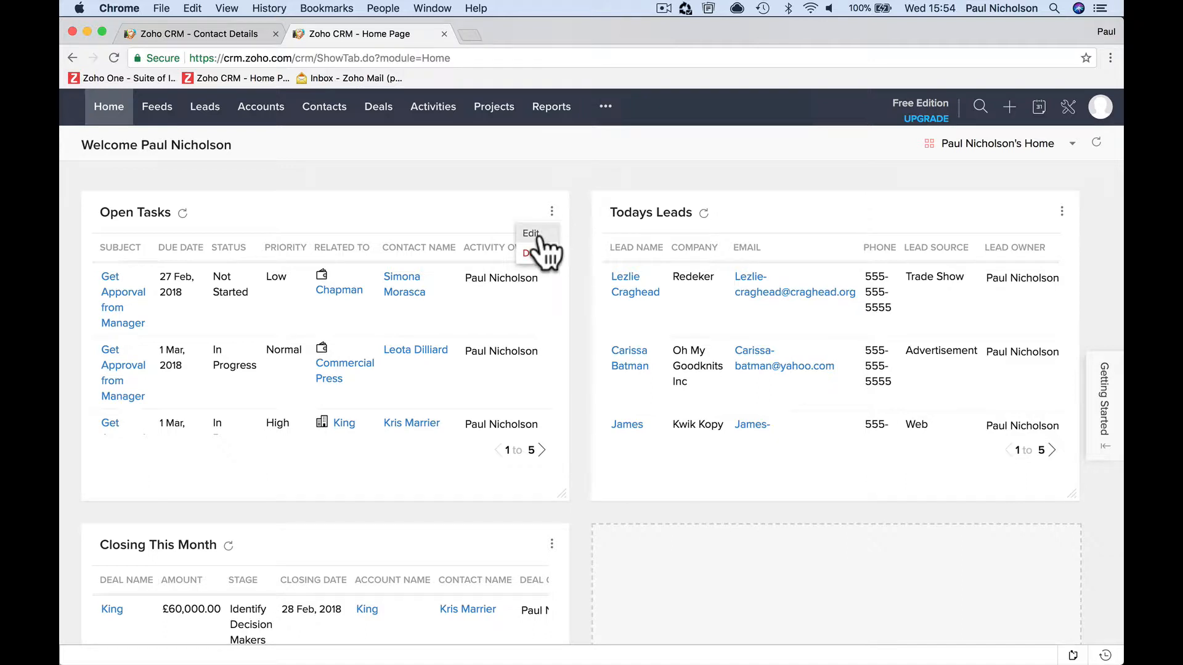
click(542, 234)
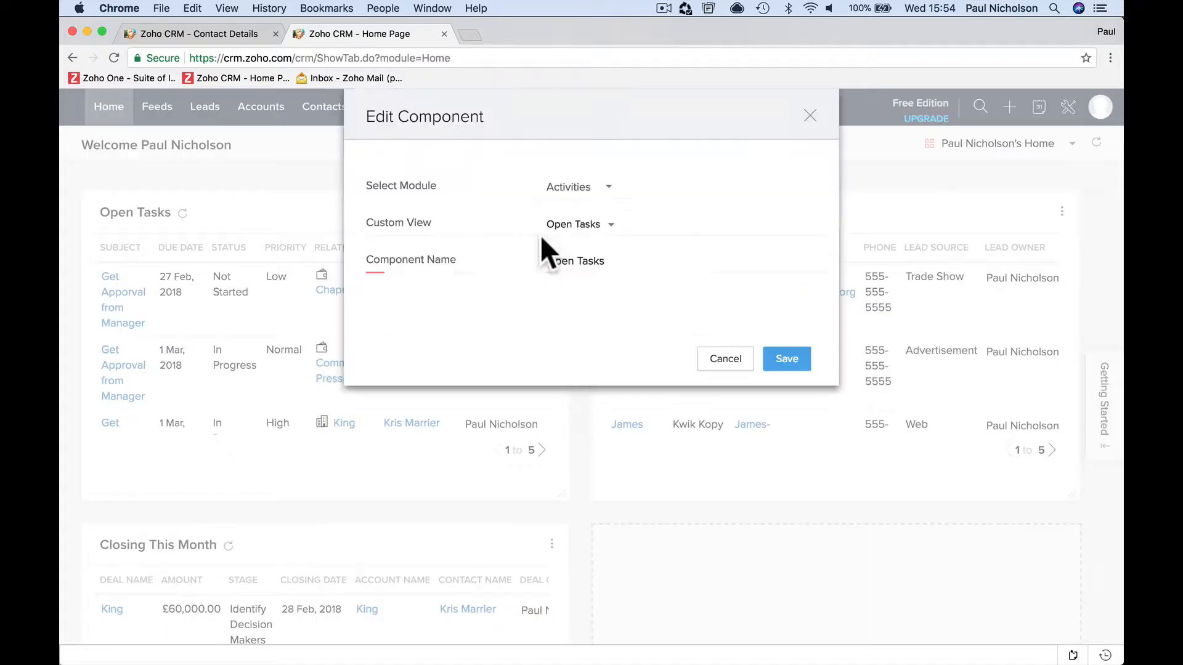
click(576, 189)
click(578, 193)
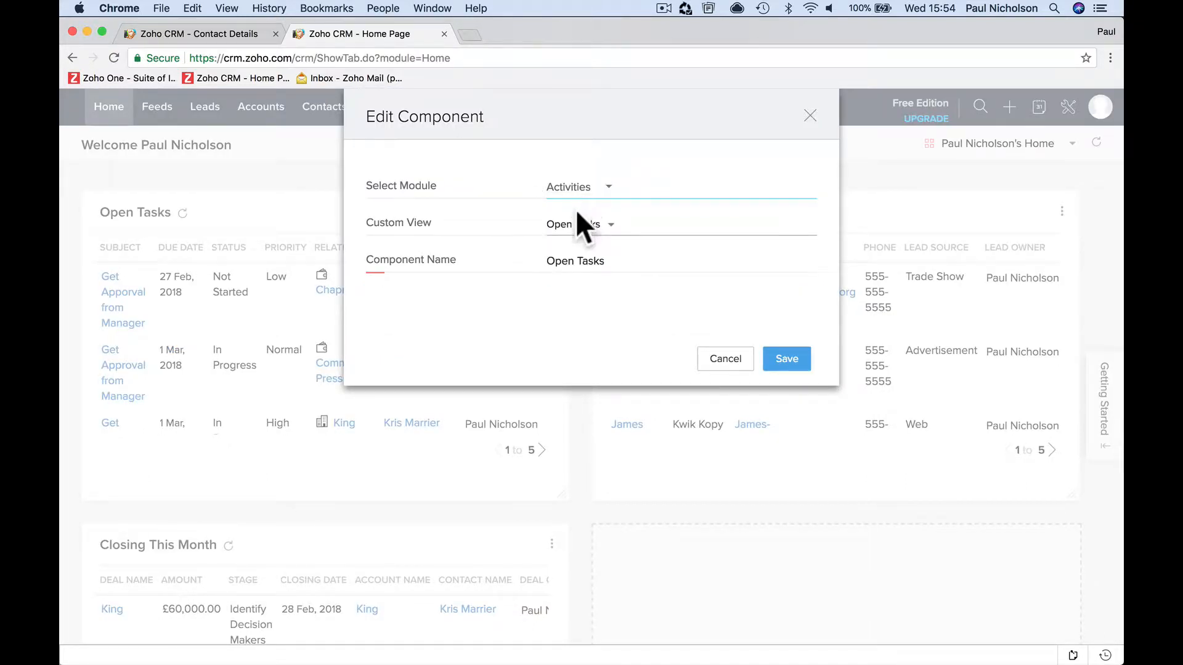
click(580, 226)
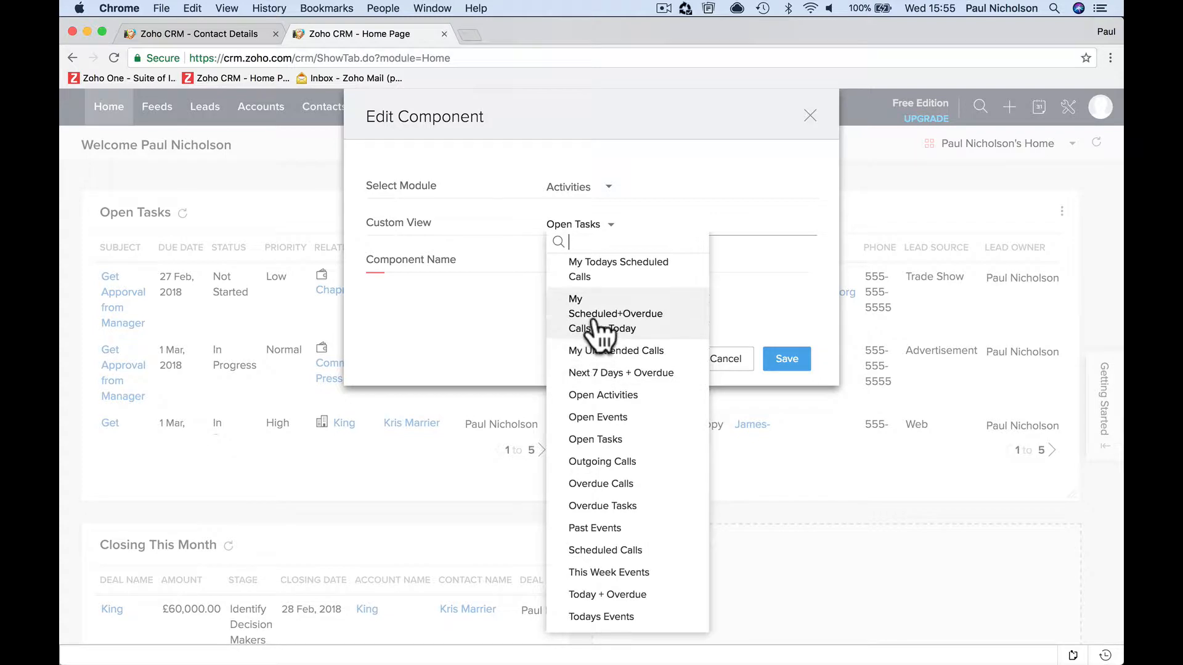
scroll(595, 327, up, 5)
scroll(596, 336, up, 5)
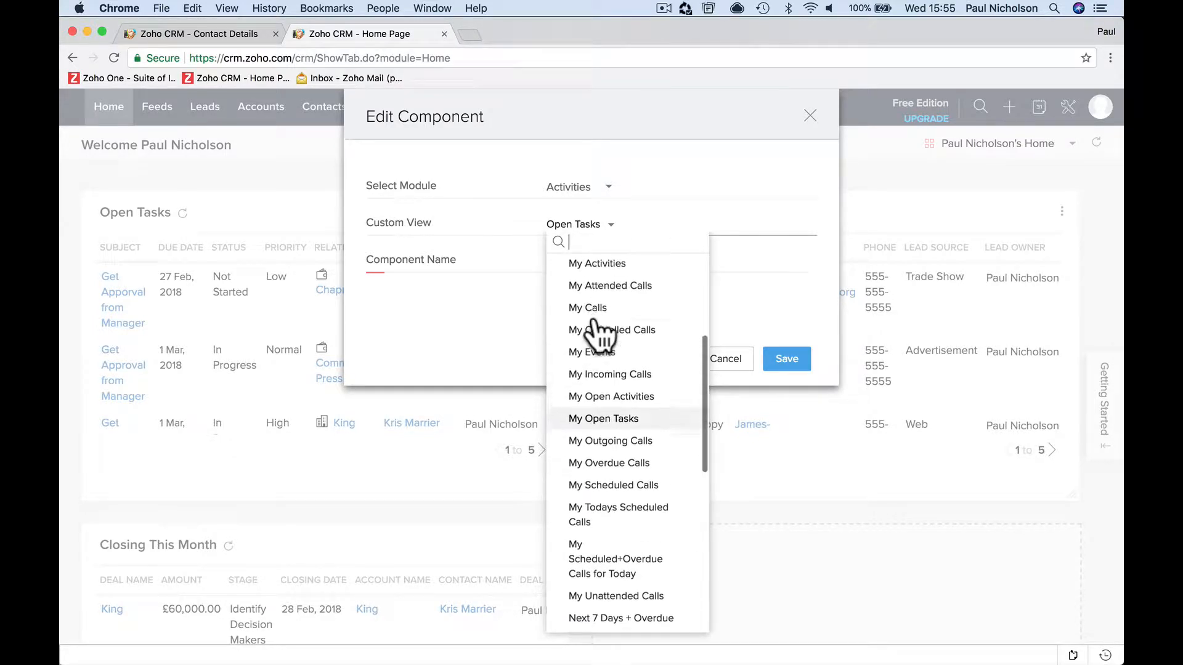
scroll(597, 336, up, 6)
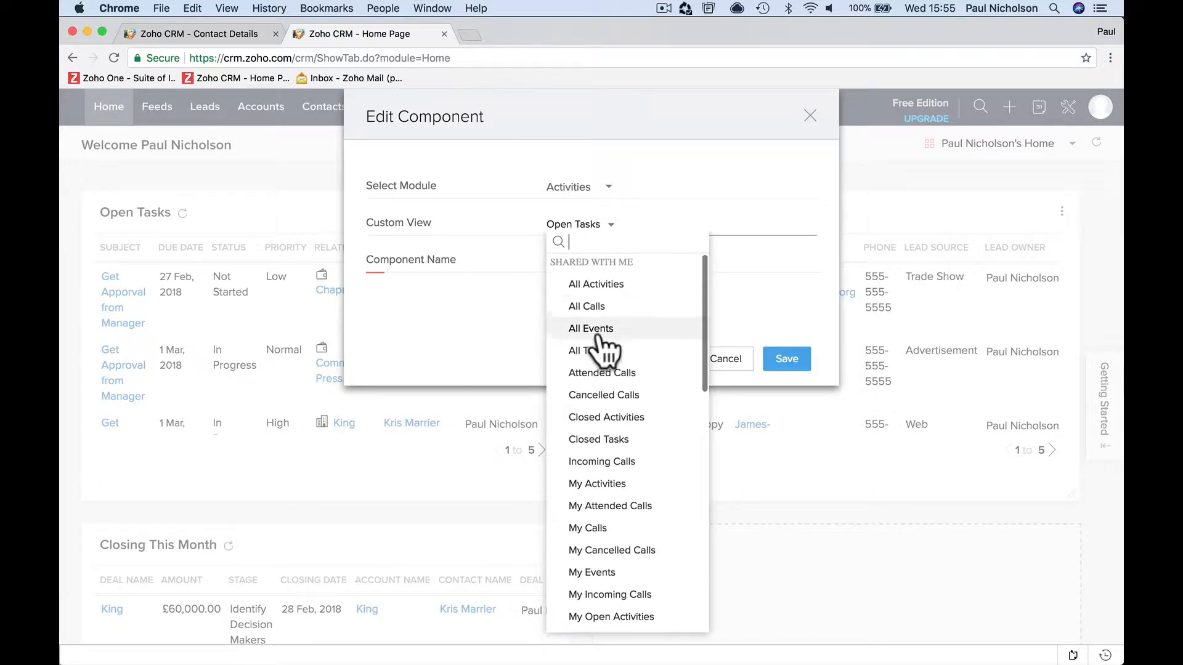
click(597, 284)
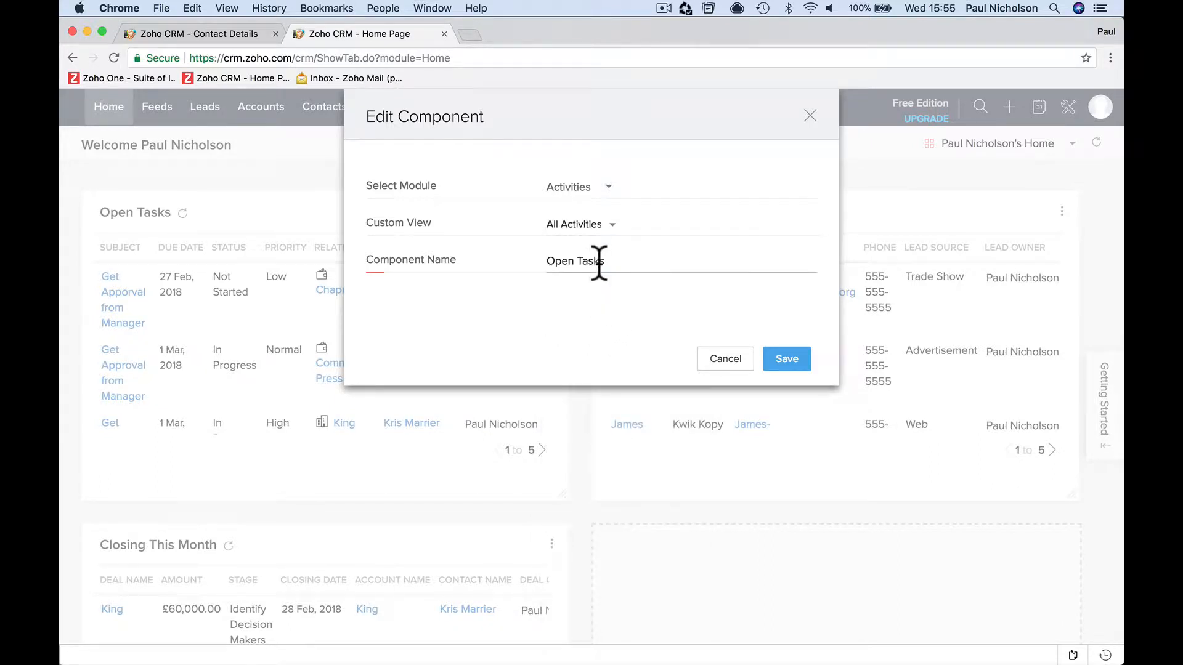
- Rename the component being edited to All Activities and save it
triple_click(622, 260)
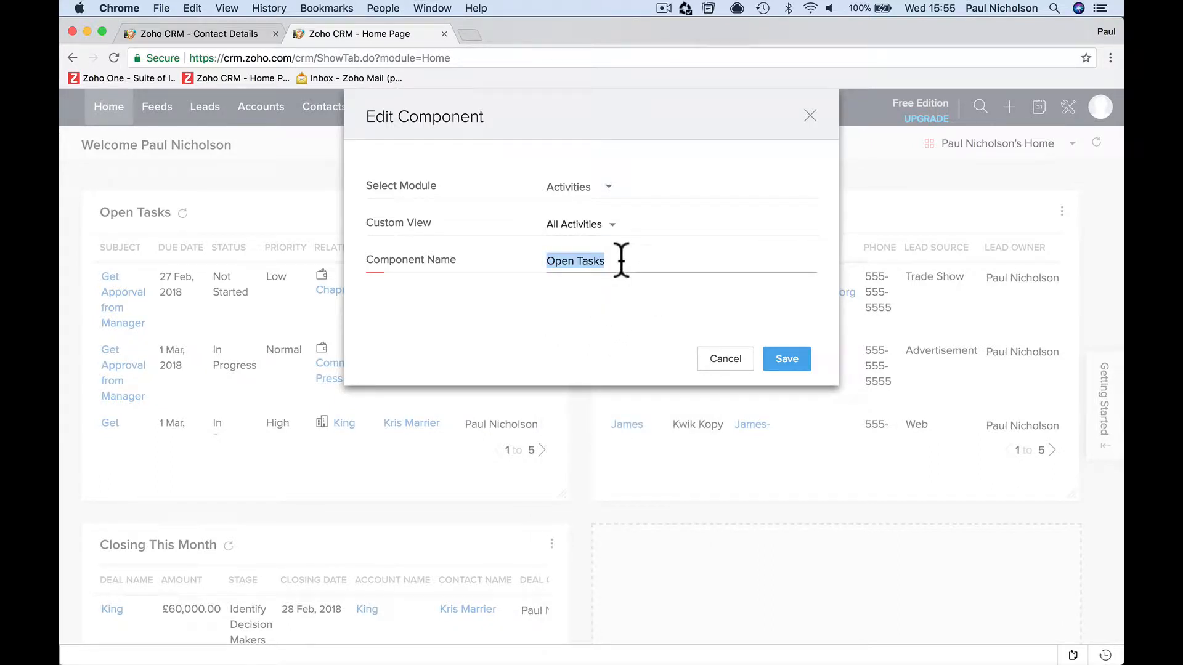
text(All Act)
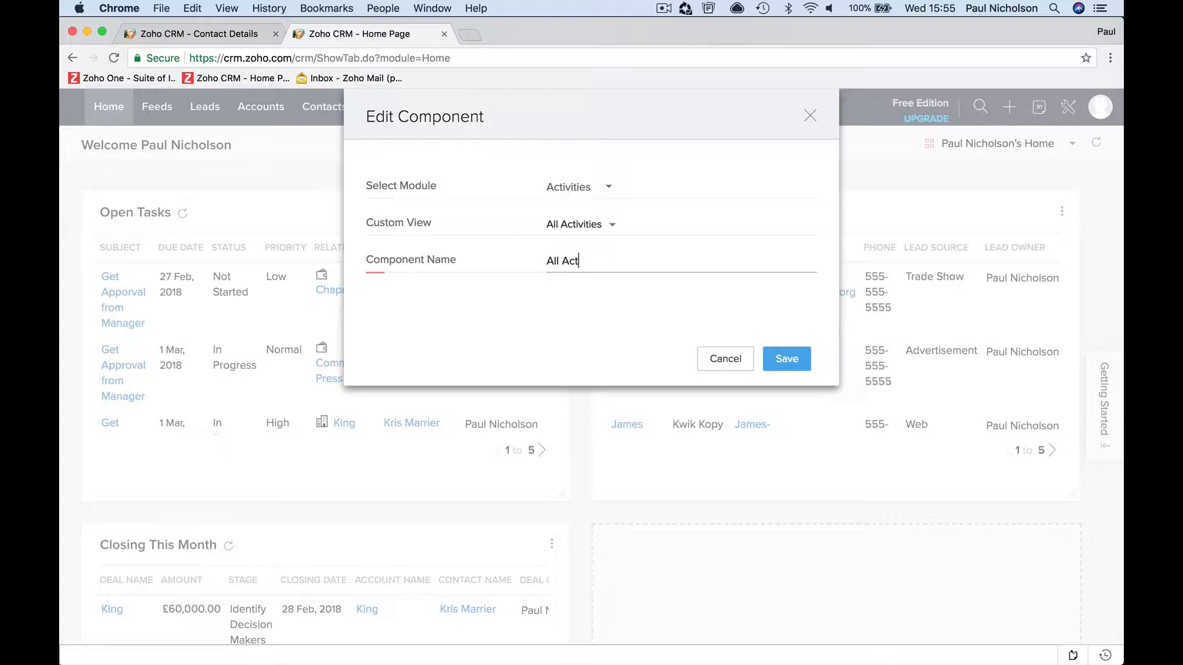
text(ivities)
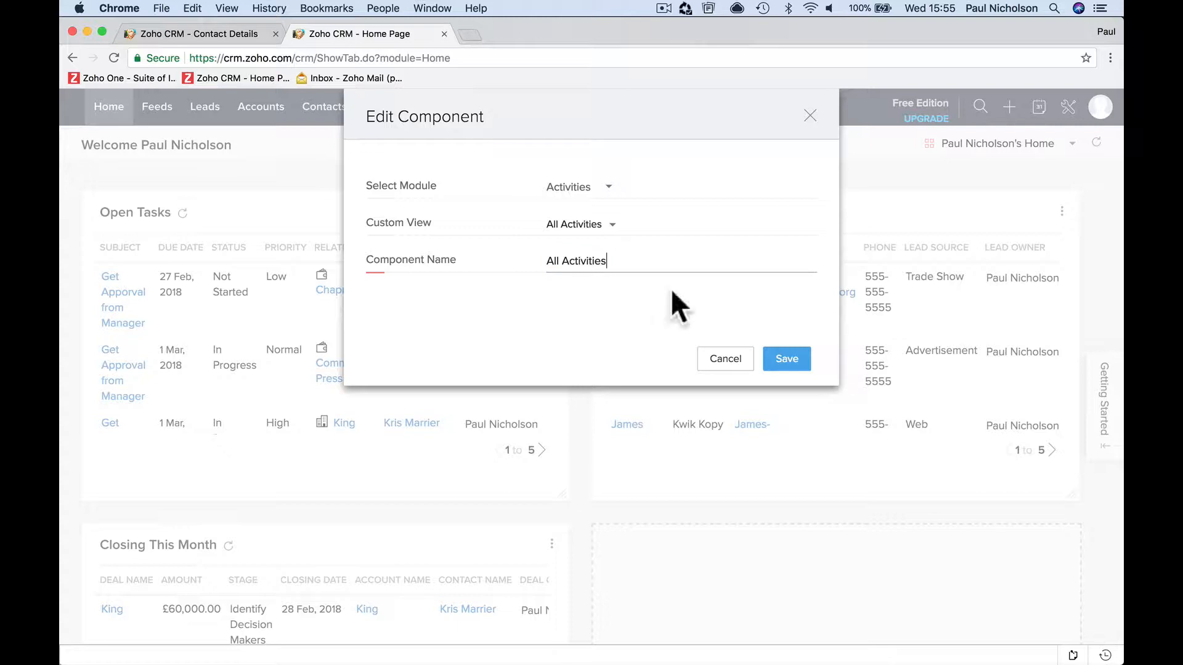
click(789, 362)
- Edit the All Activities home page component and set its custom view to Overdue Tasks
scroll(792, 363, down, 1)
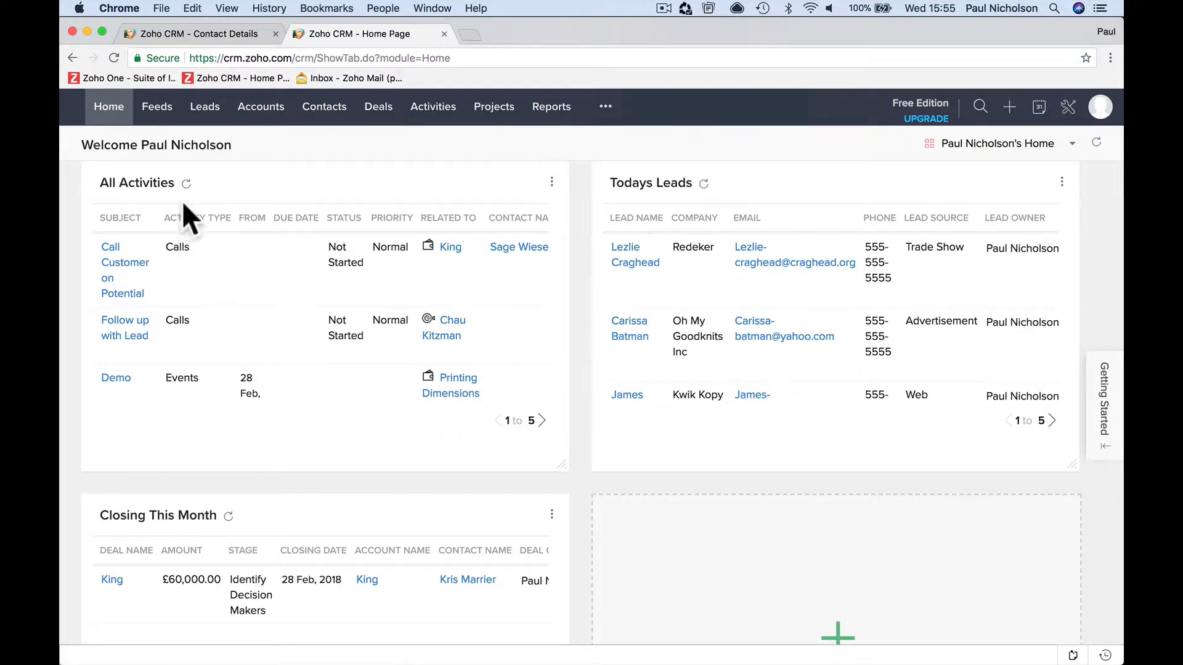
scroll(257, 267, up, 1)
click(552, 211)
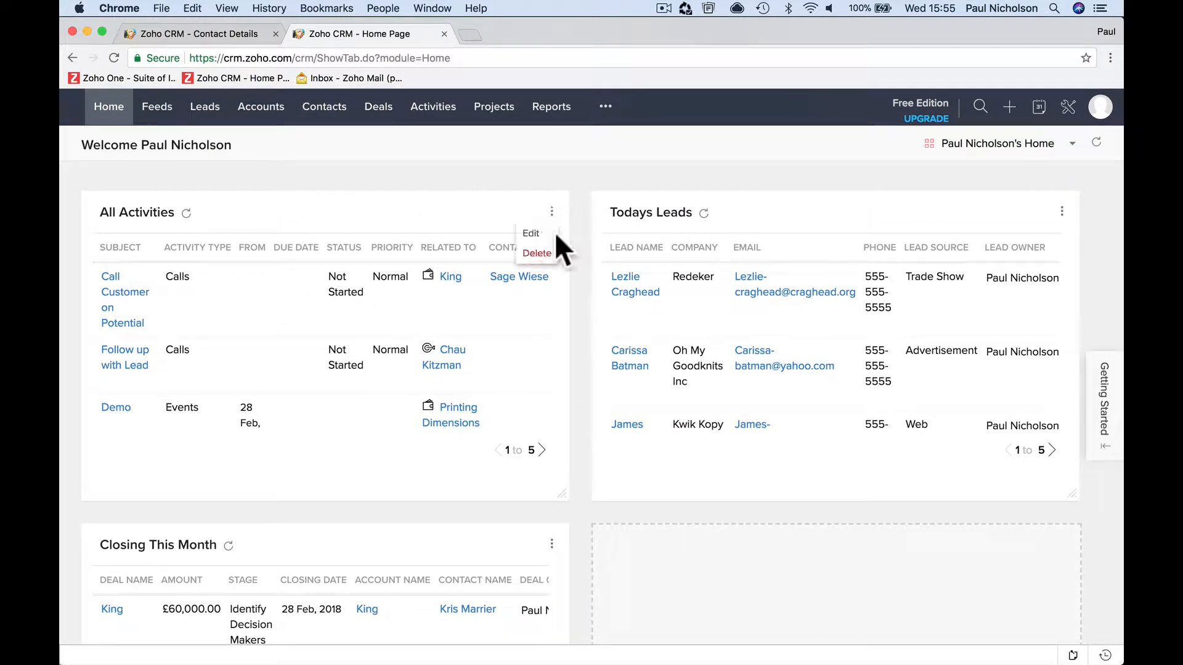
click(541, 233)
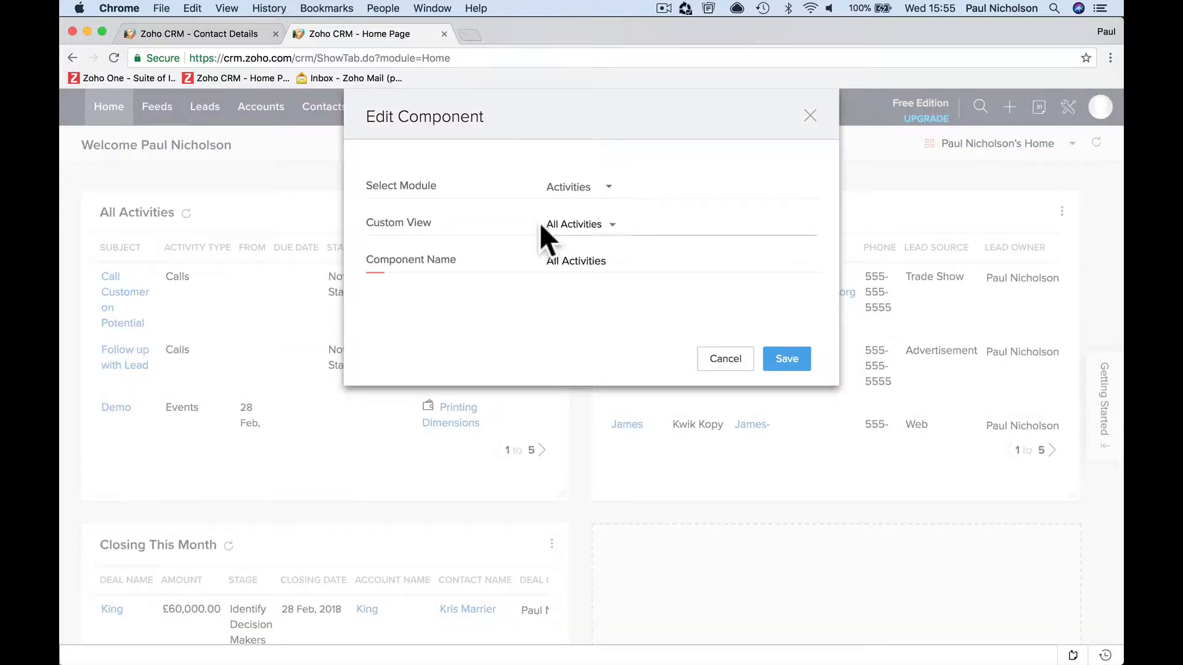
click(607, 227)
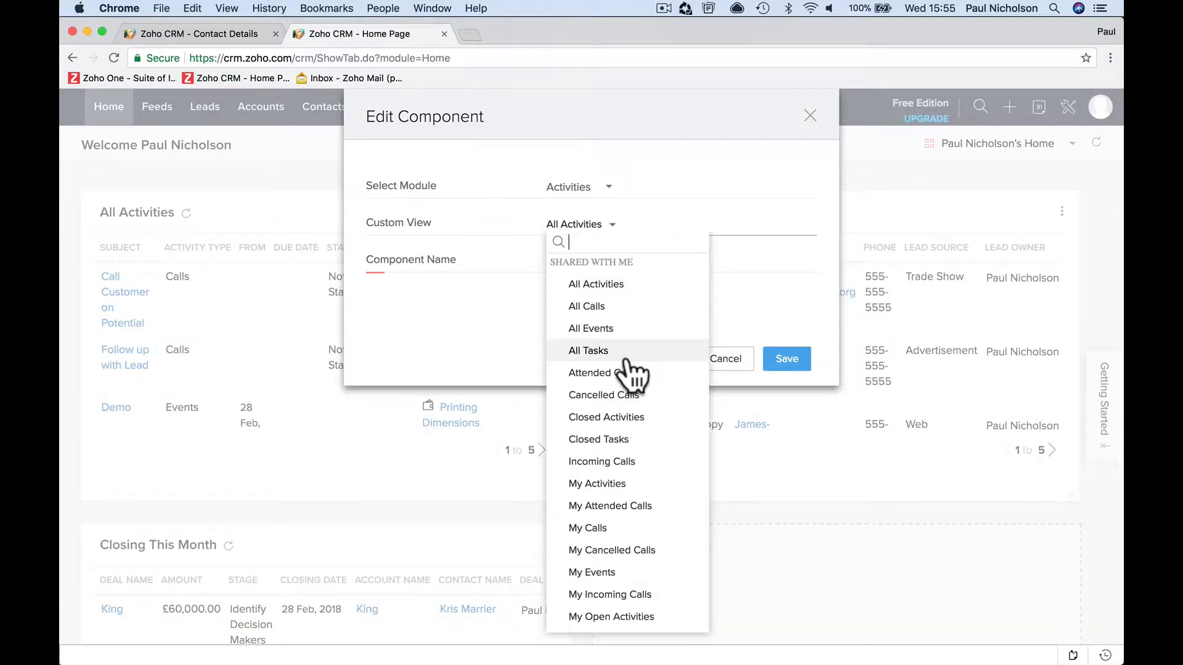
scroll(630, 374, down, 1)
scroll(629, 375, up, 1)
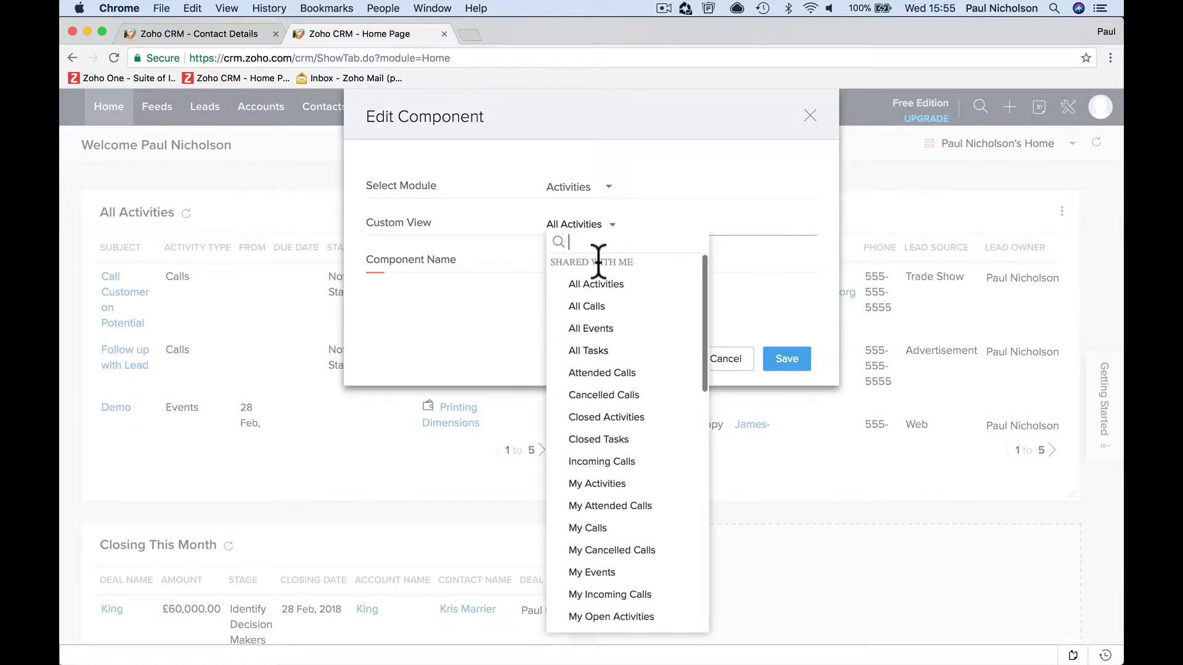
text(taks)
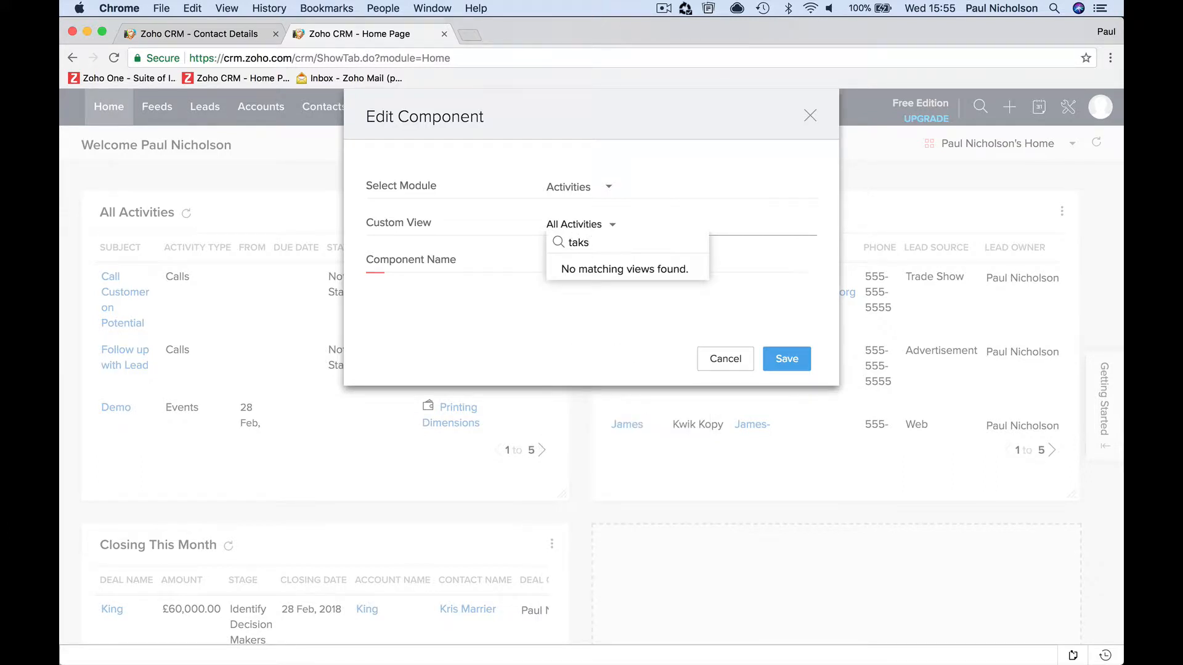
text(s)
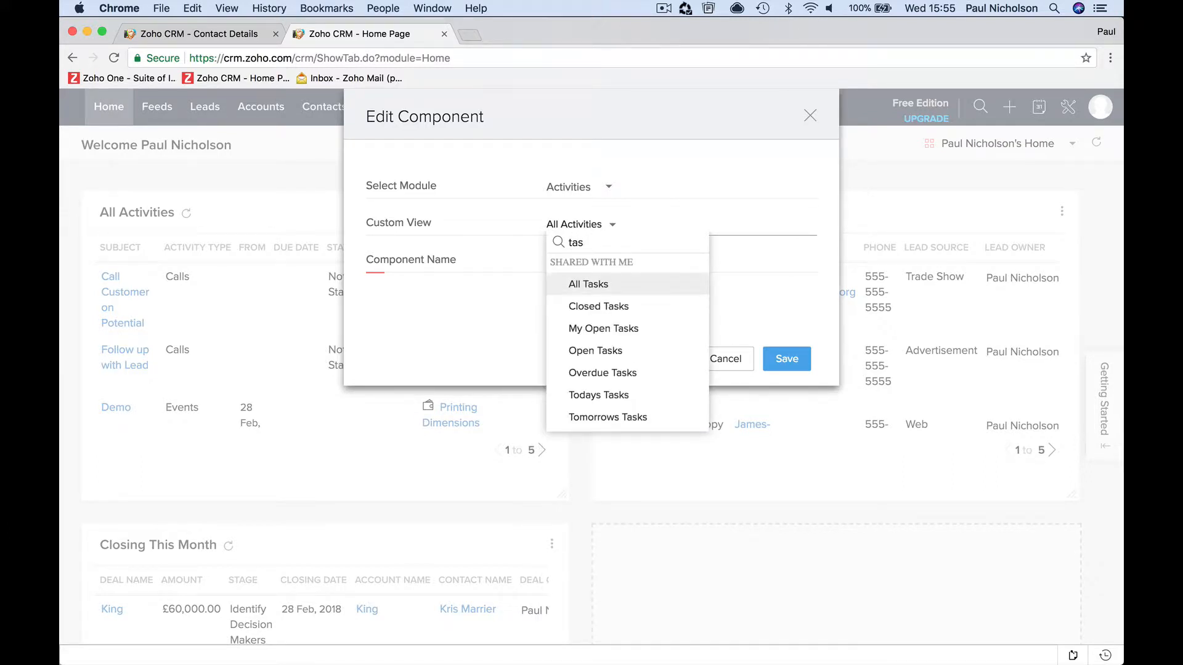
click(598, 351)
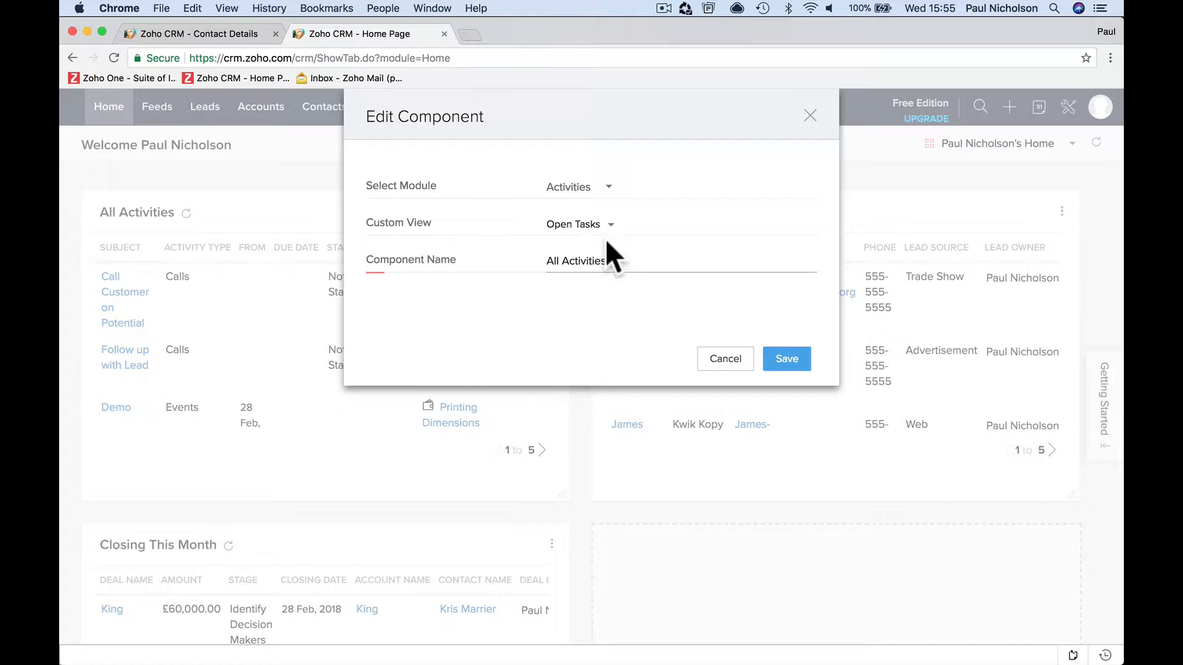
click(607, 226)
click(616, 375)
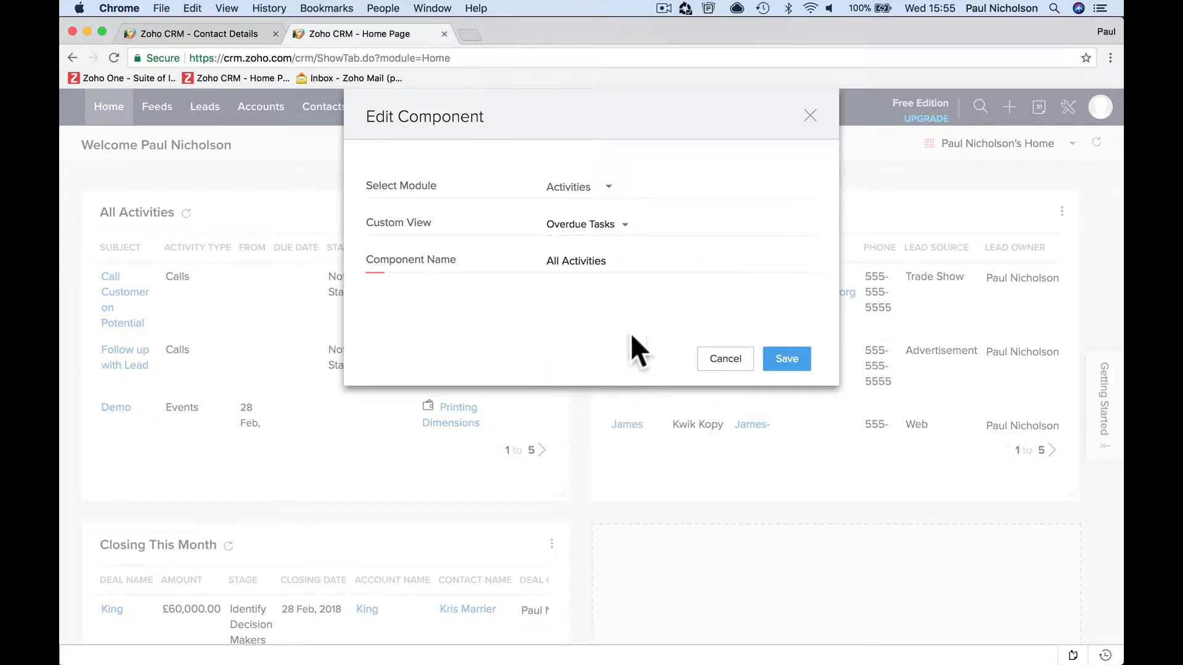
- Rename the component being edited to Overdue Tasks and save it
click(616, 263)
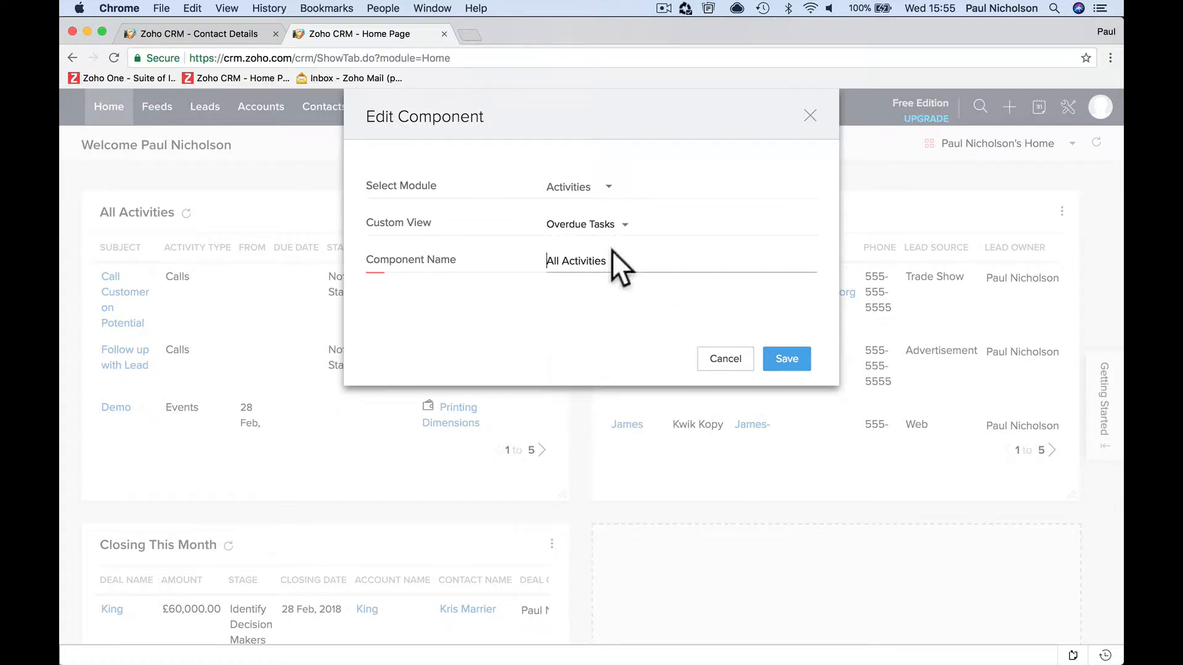
triple_click(595, 261)
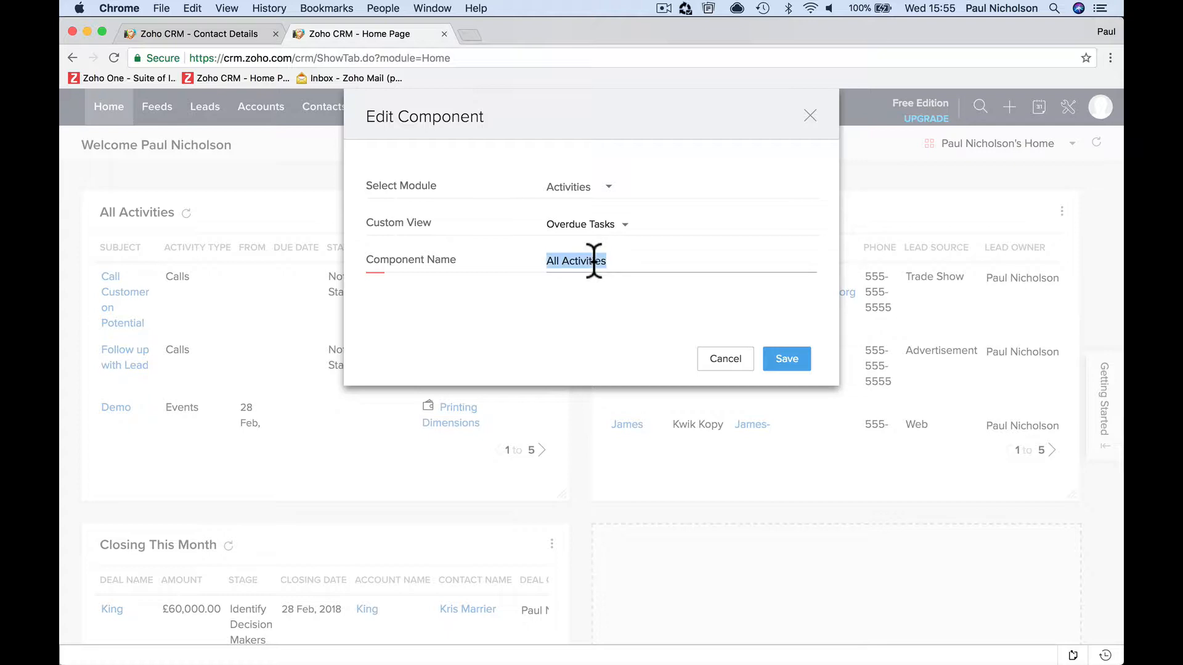
text(Overdue Task)
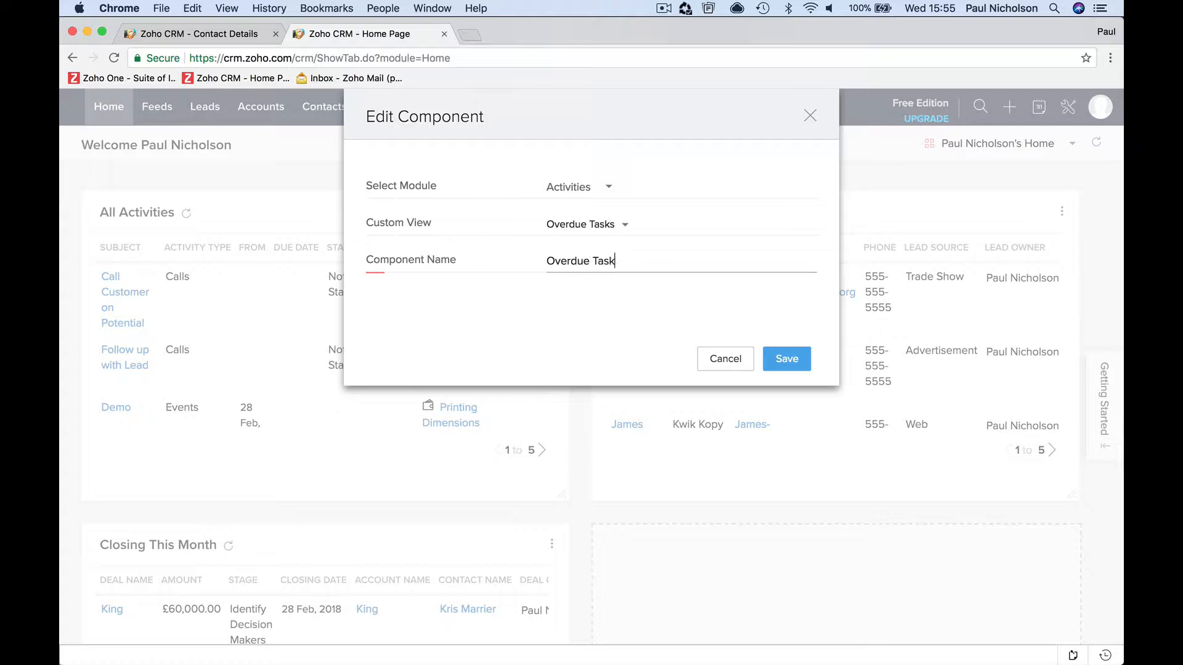
text(s)
key(Return)
- Edit the Closing This Month home page component, set its custom view to New This Week and save it
scroll(502, 302, down, 1)
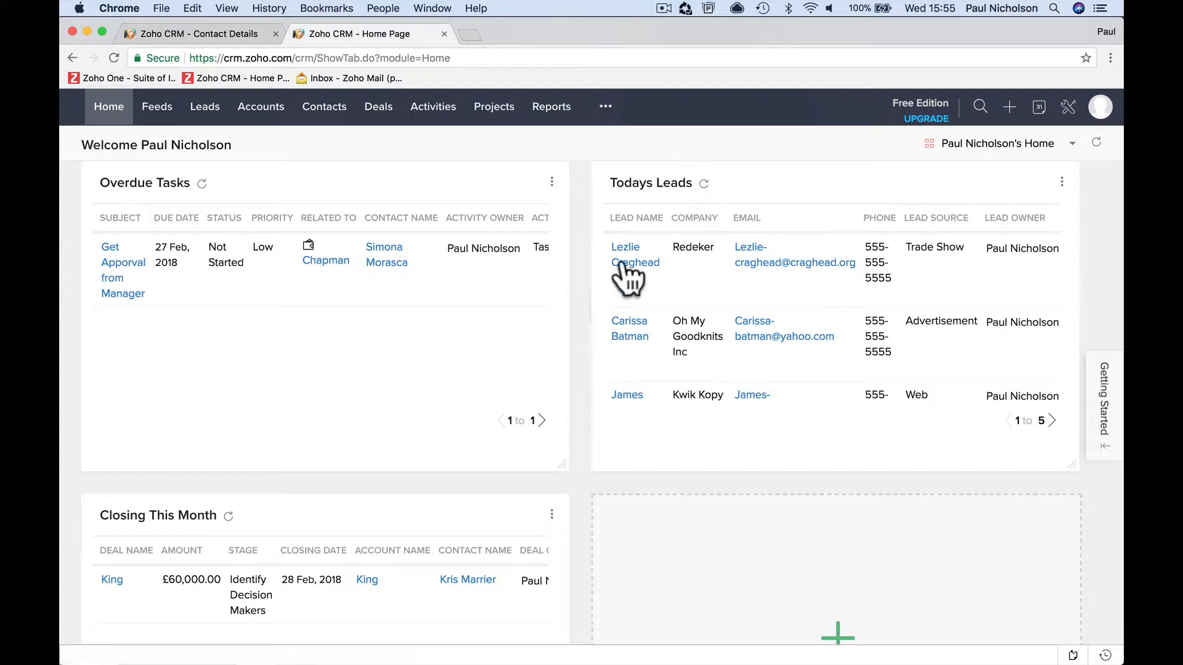
scroll(514, 383, down, 5)
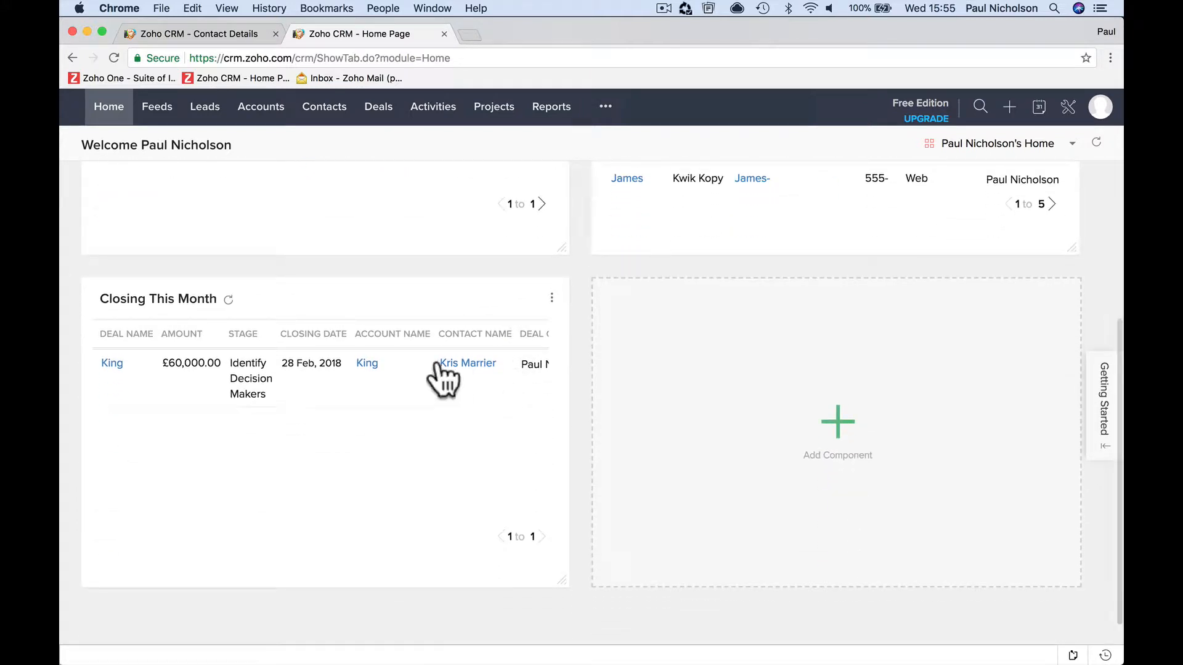
click(552, 298)
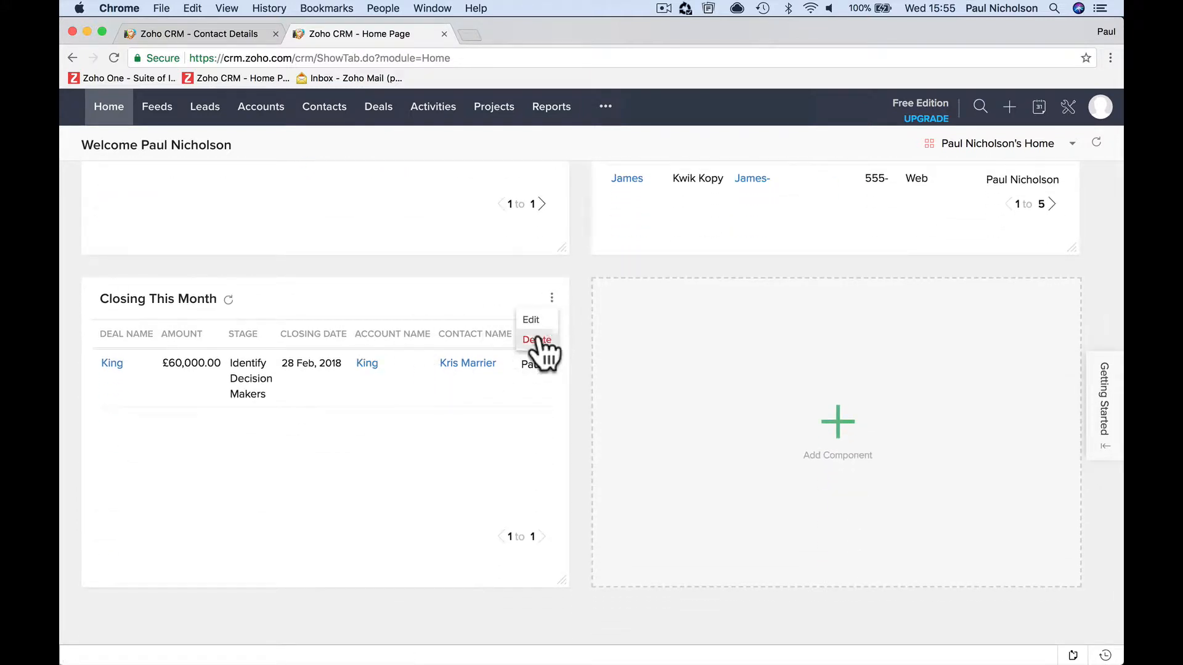
click(531, 321)
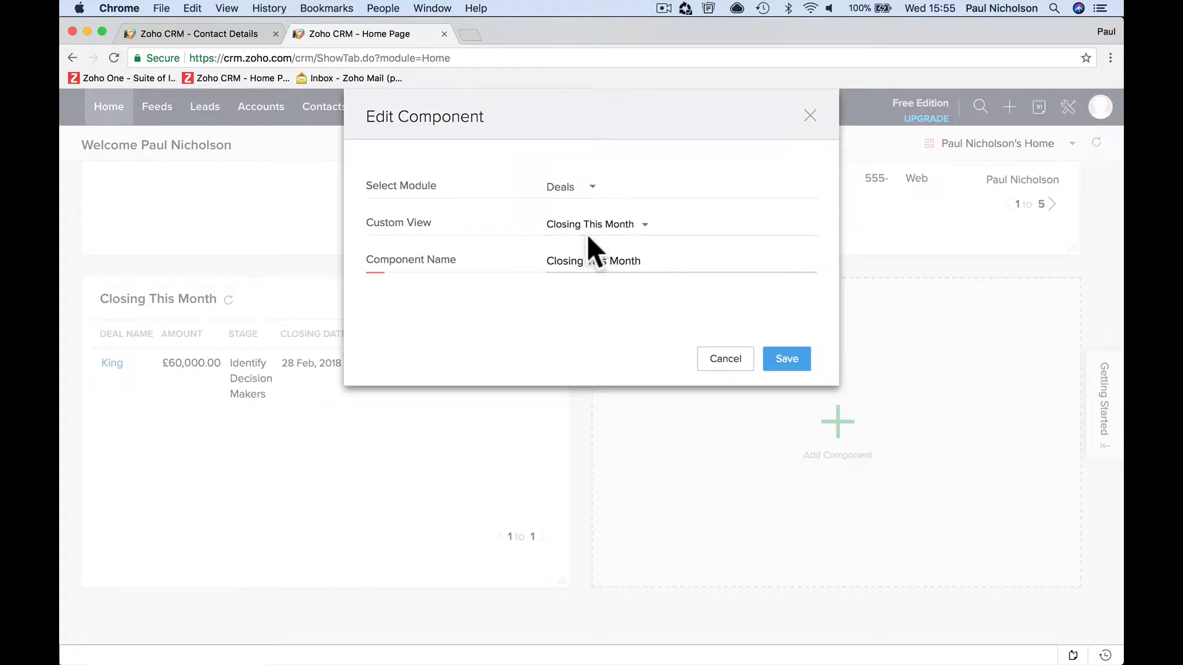
click(643, 227)
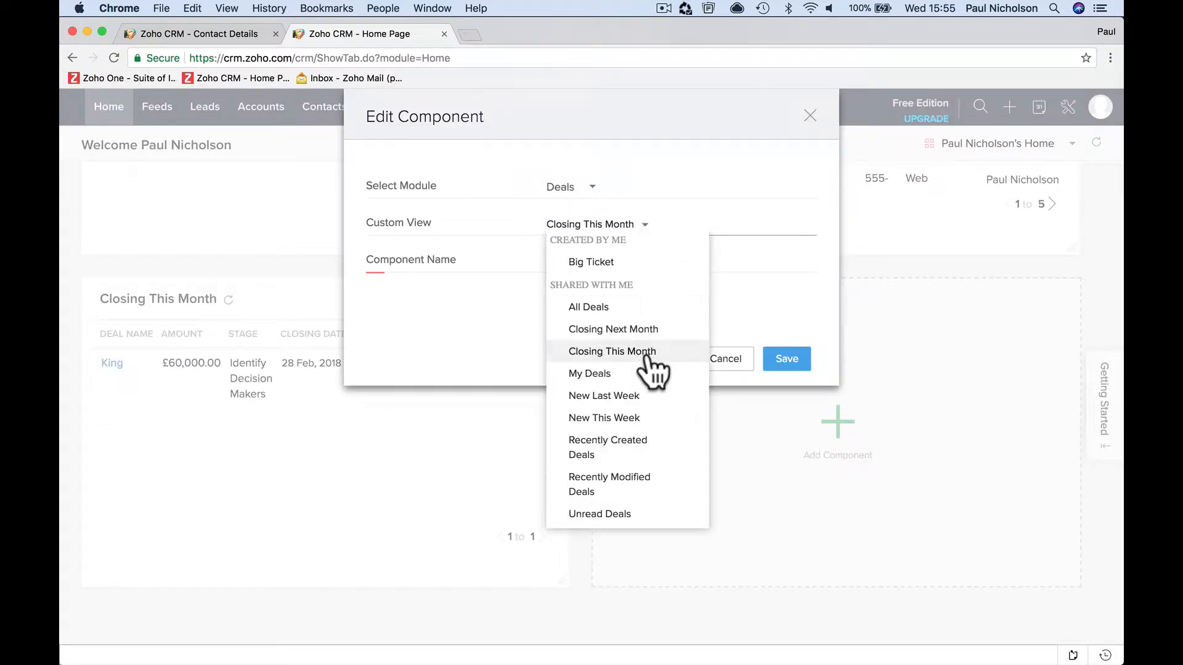
click(640, 418)
click(766, 364)
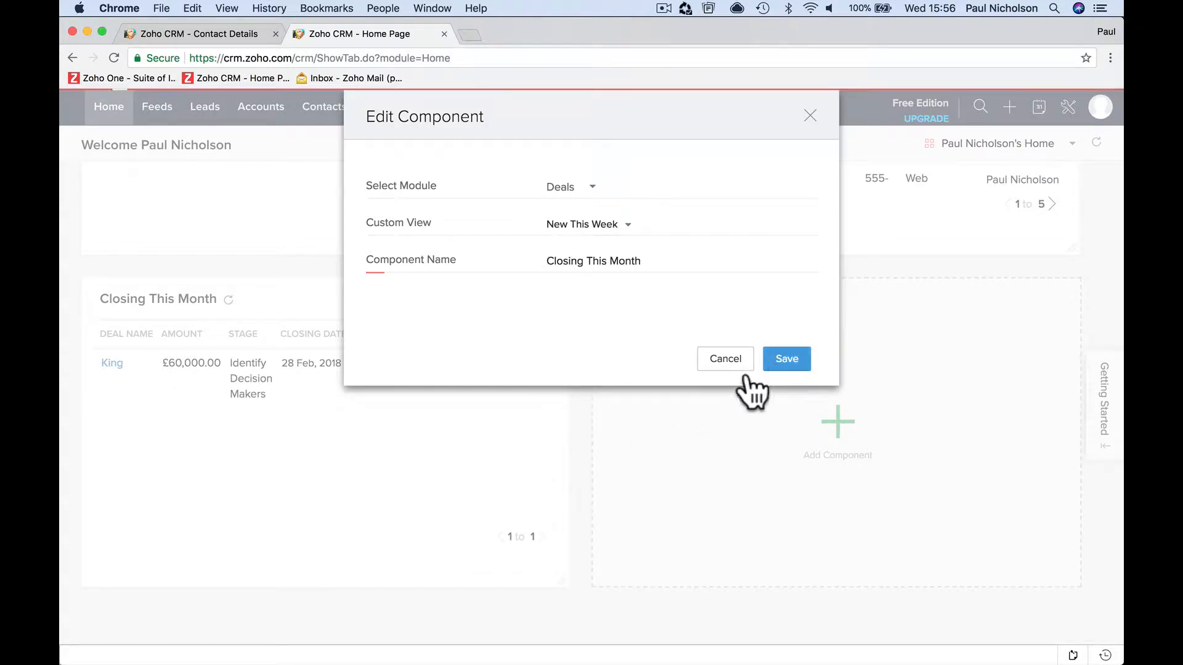
- Edit the Closing This Month component again, set its custom view back to Closing This Month and save it
scroll(357, 432, down, 1)
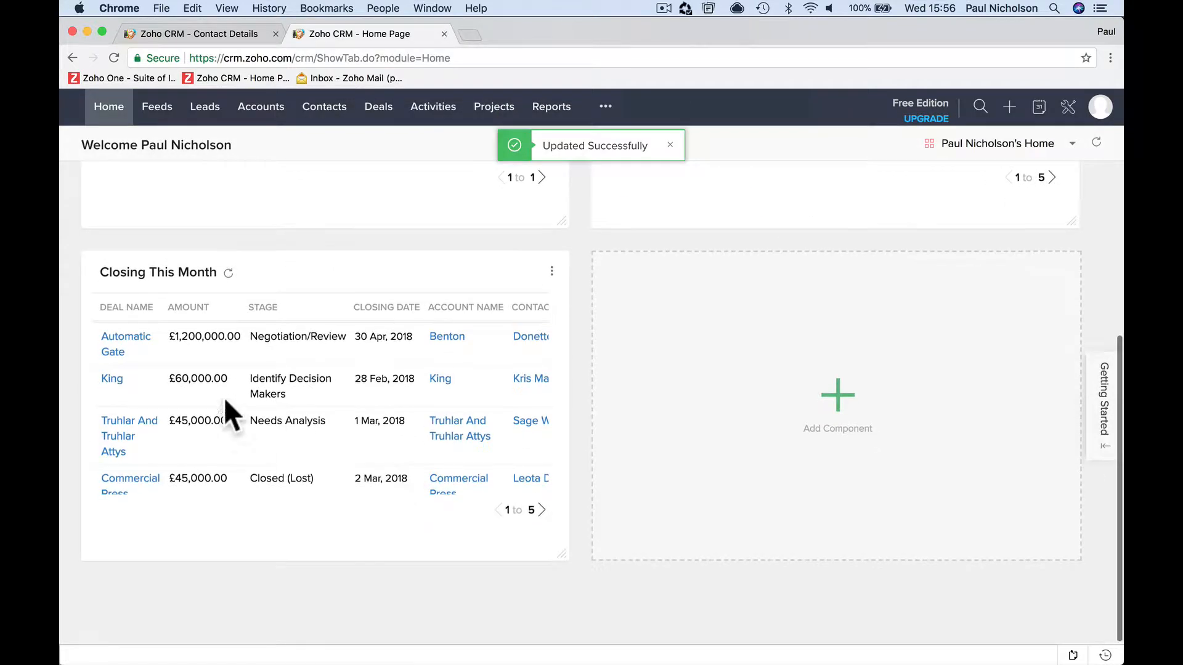
click(552, 267)
click(537, 297)
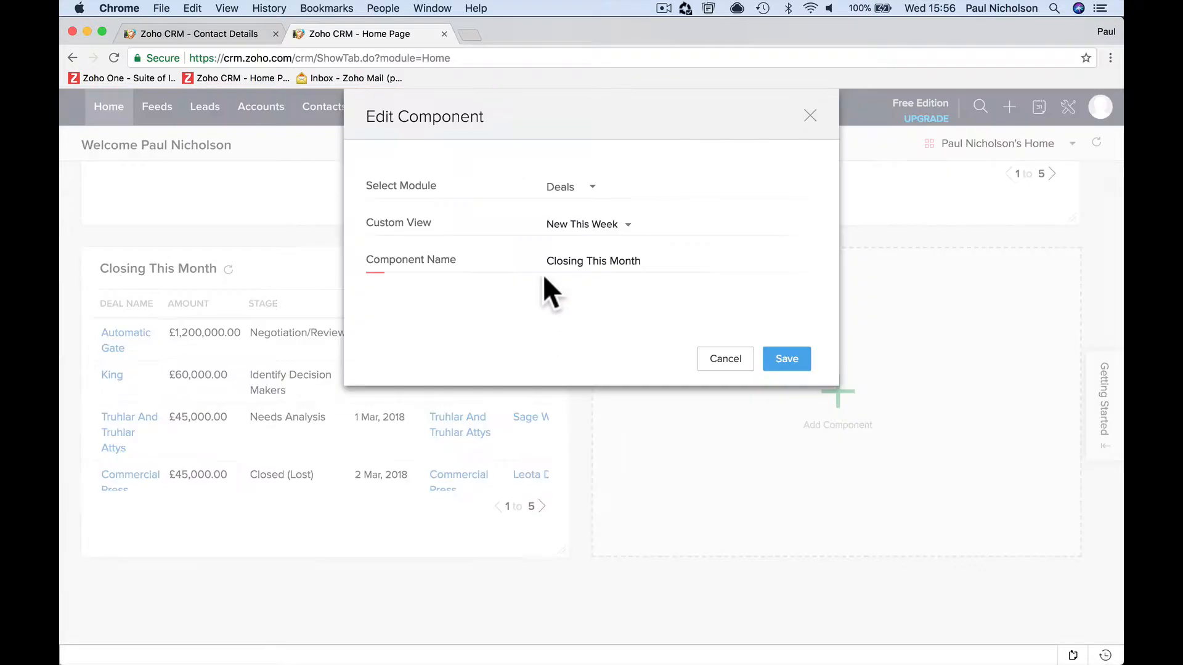
click(607, 226)
click(610, 352)
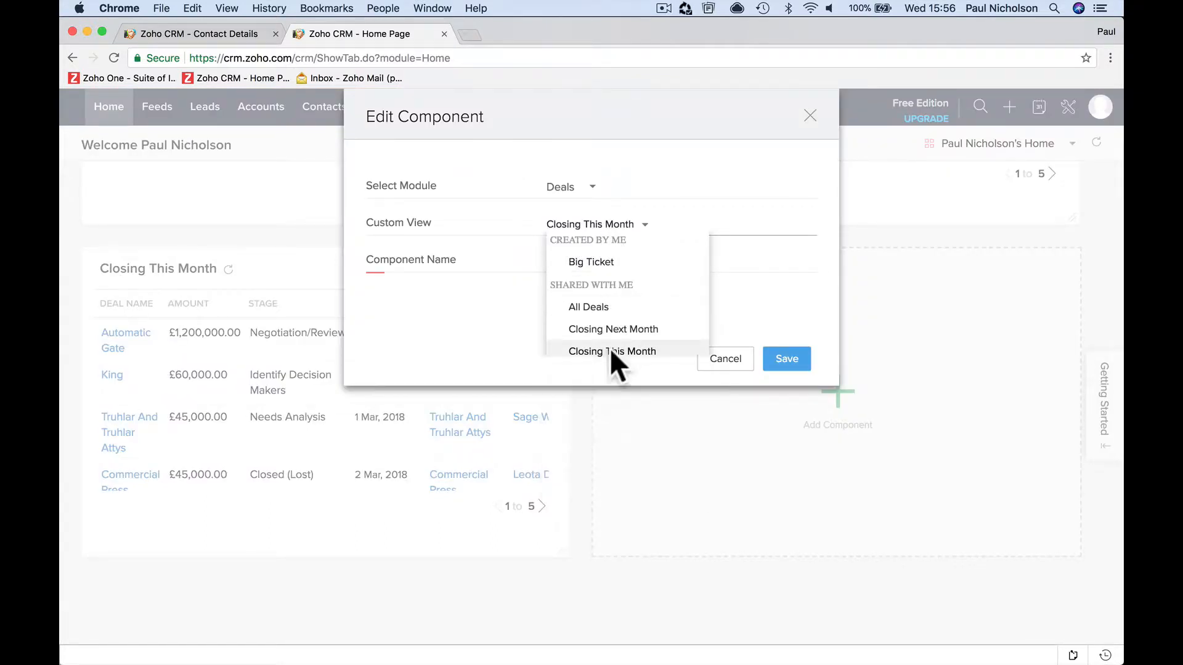
click(778, 364)
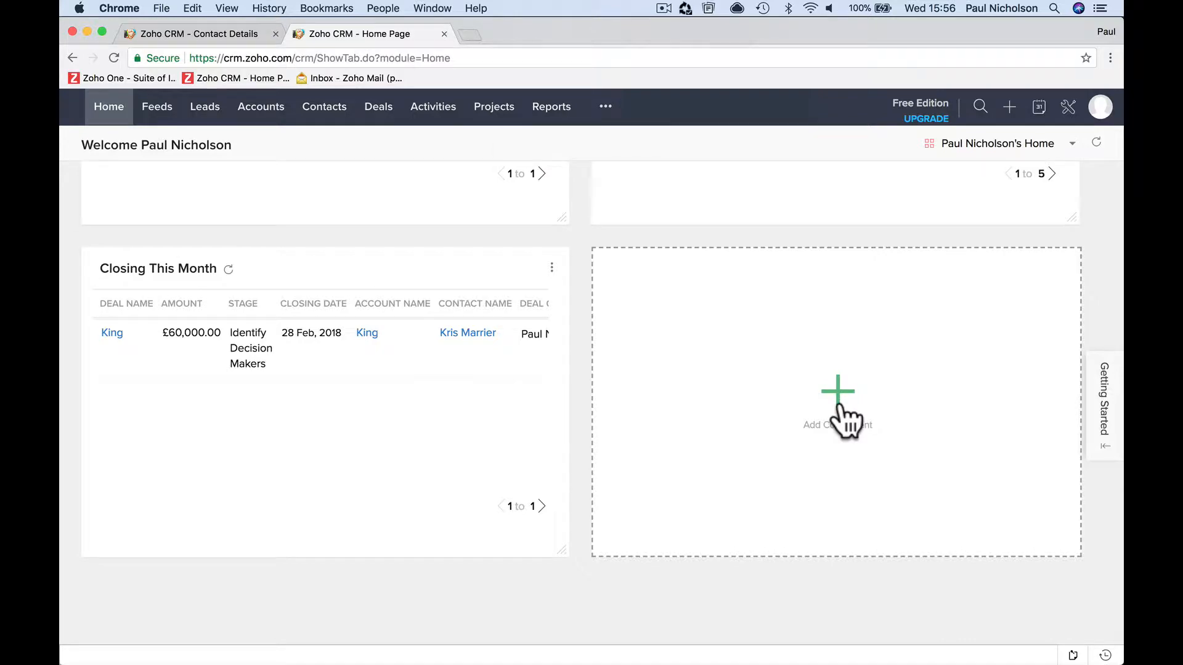
- Add a home page component for the Deals module with the Big Ticket custom view, name it Big Ticket and save it
scroll(839, 405, up, 5)
scroll(839, 407, down, 5)
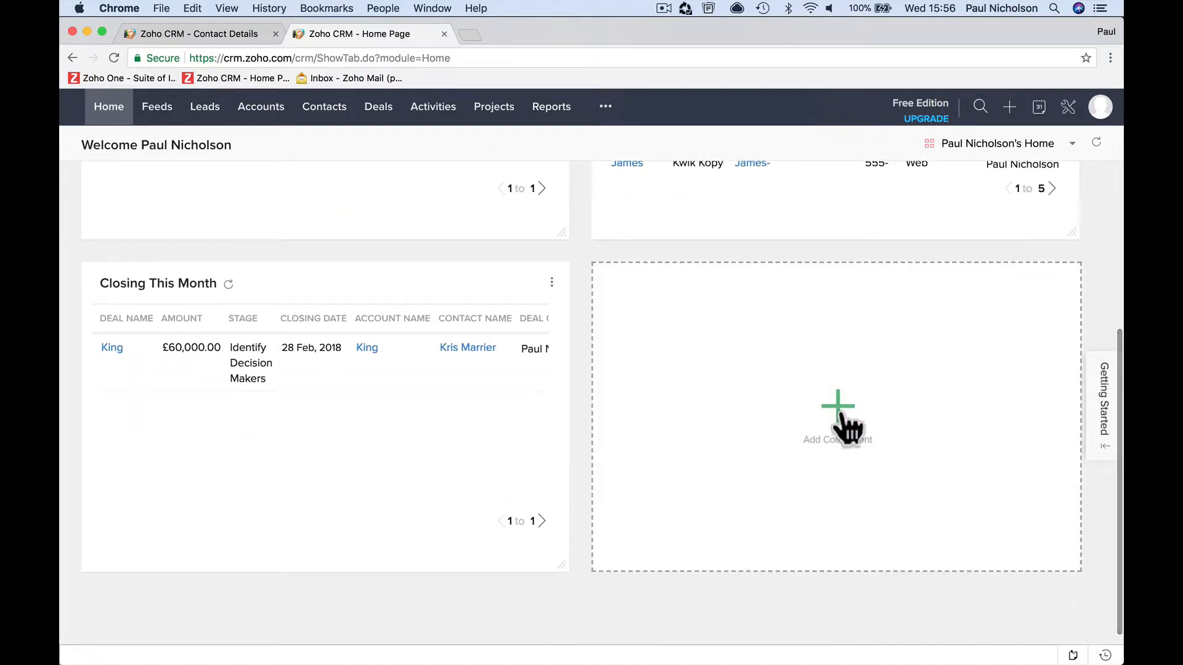
click(839, 407)
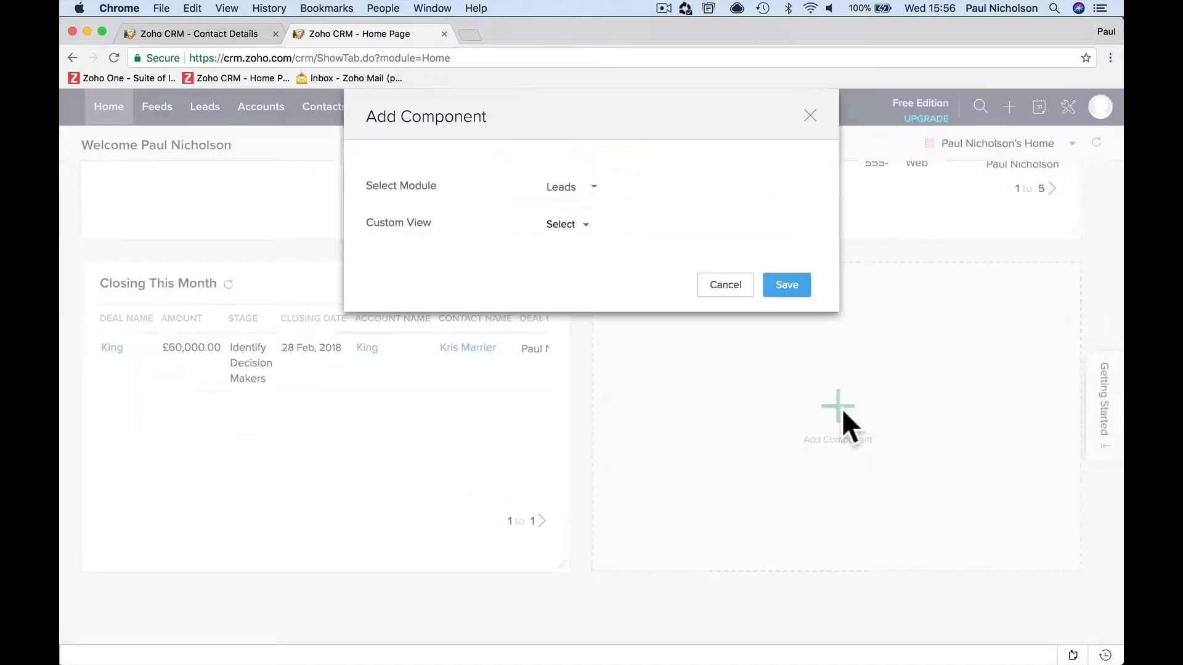
click(592, 188)
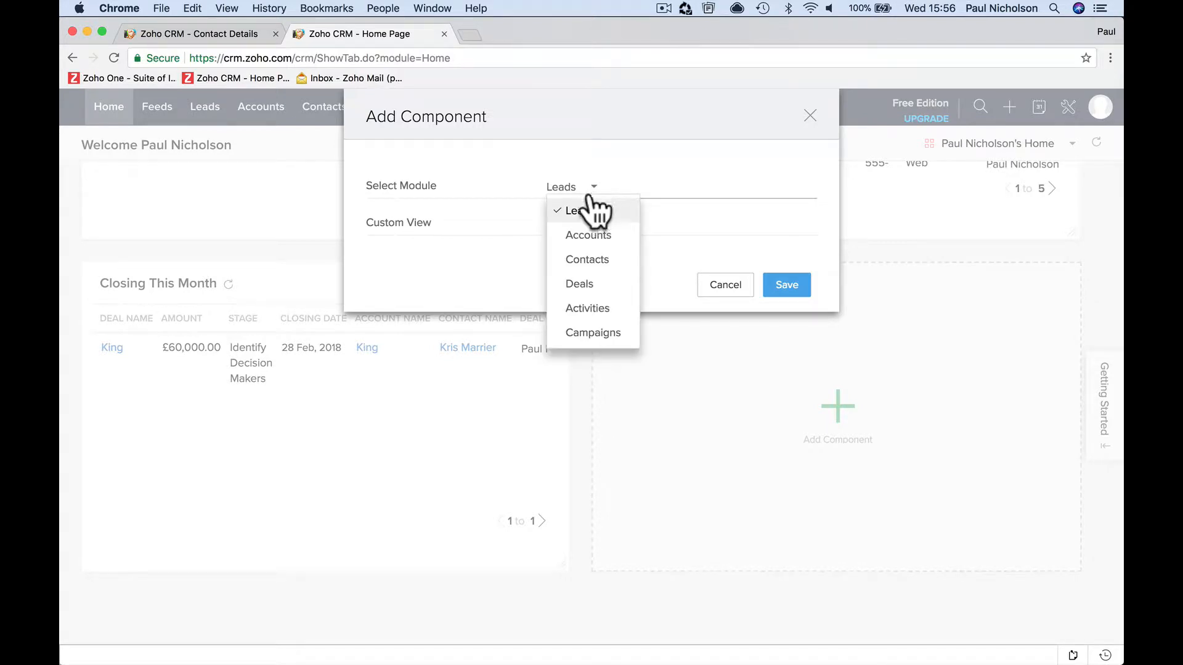
click(590, 284)
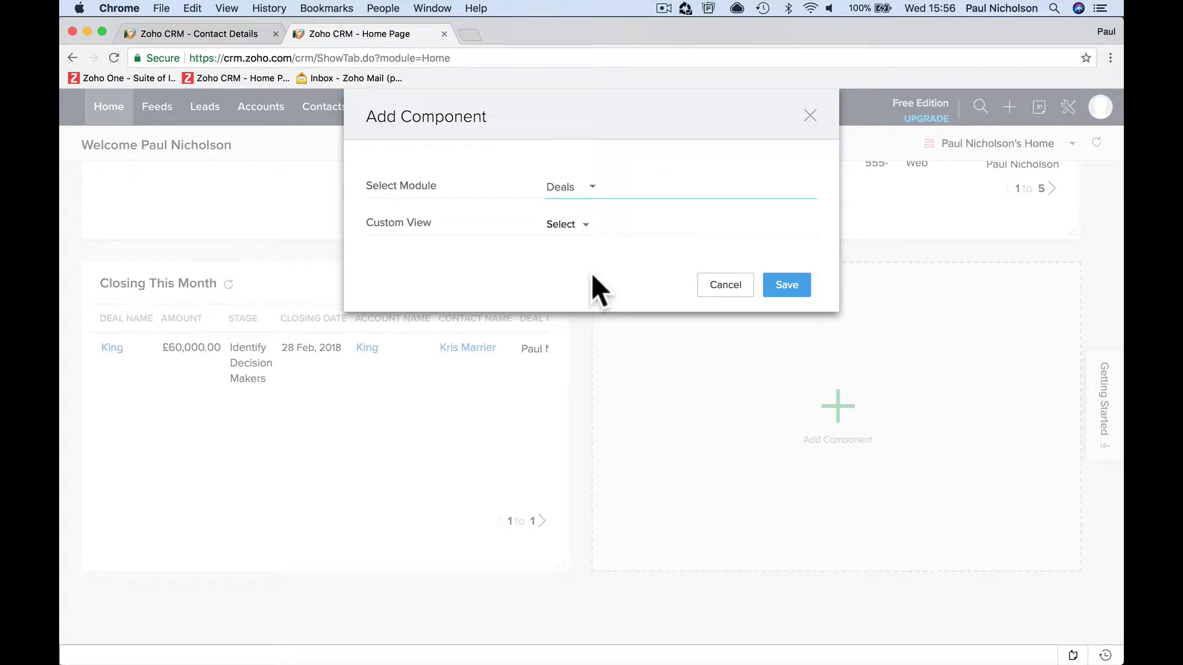
click(582, 194)
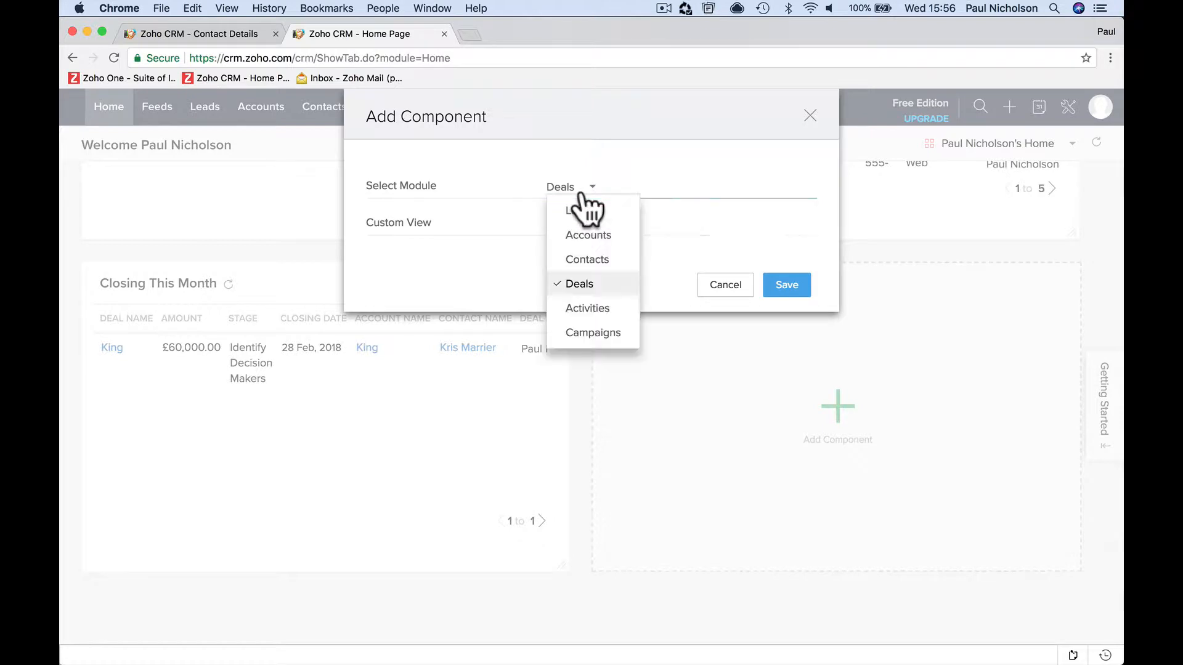
click(616, 188)
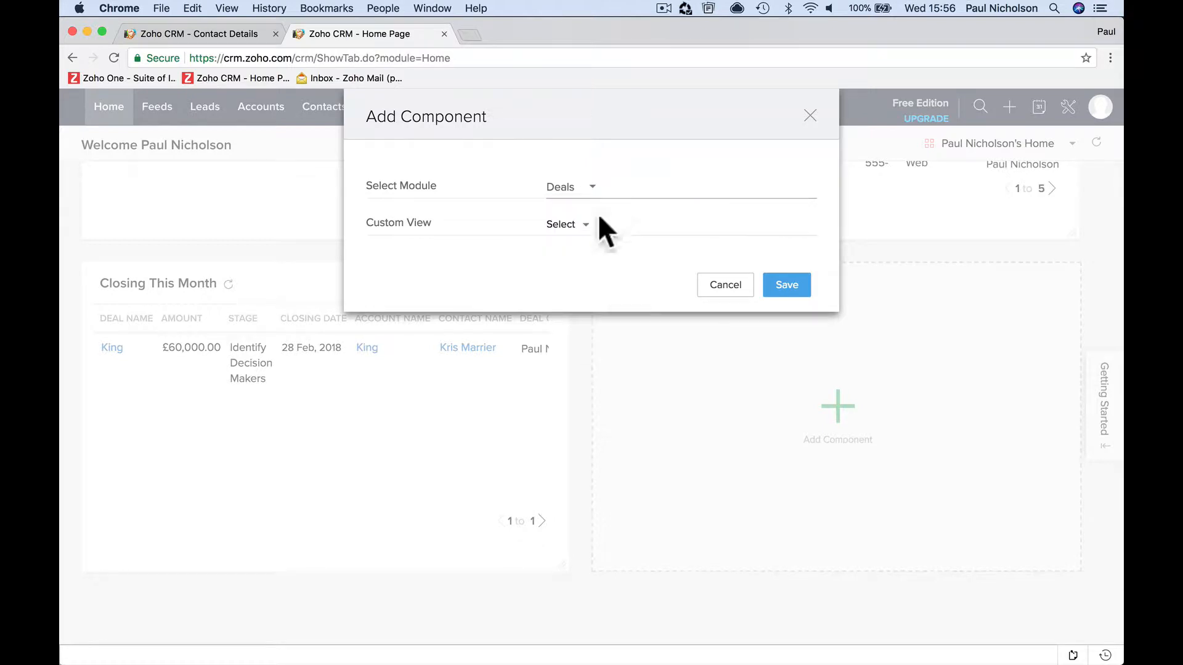
click(585, 225)
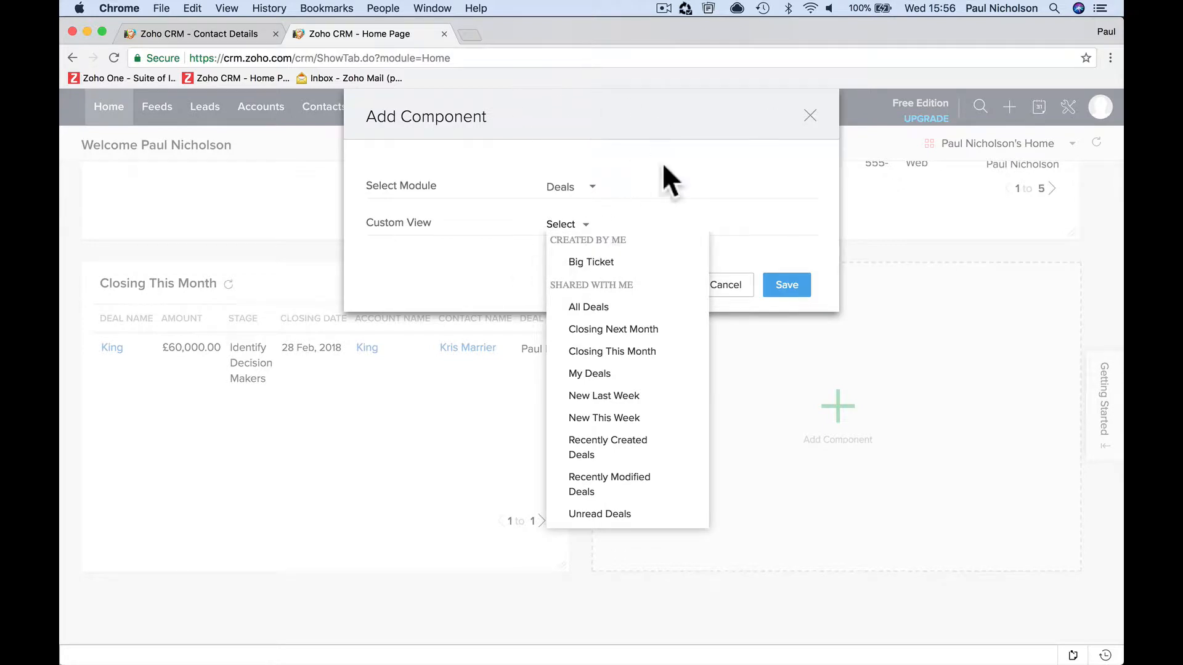
click(601, 263)
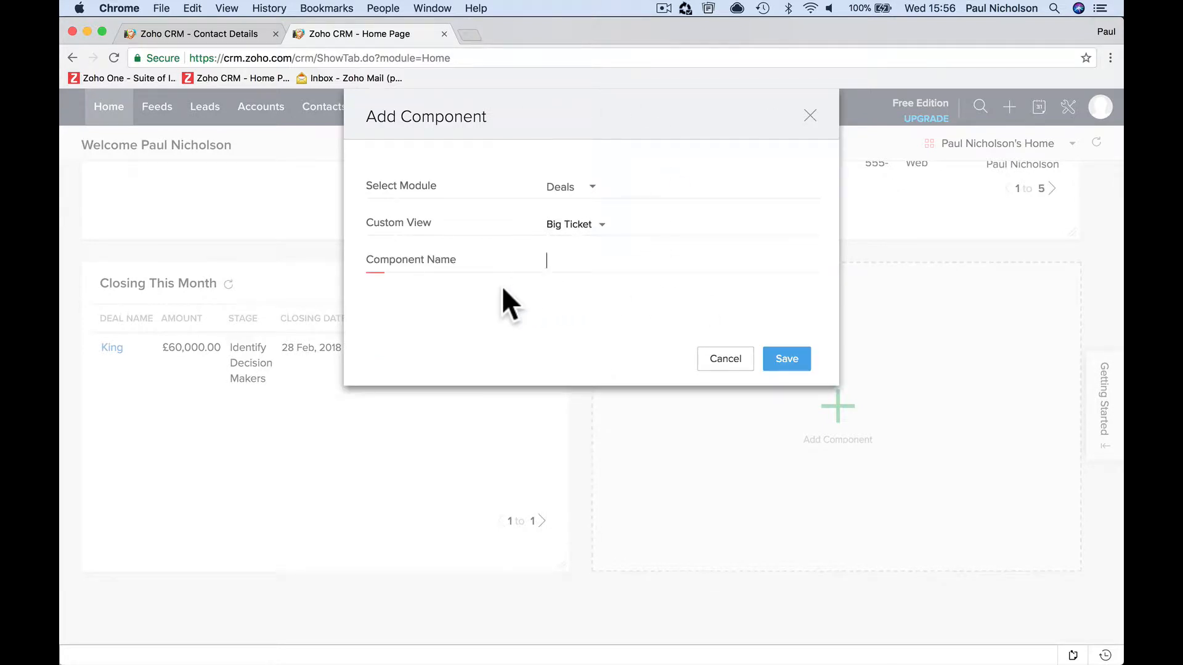
text(Big Ticket)
click(777, 369)
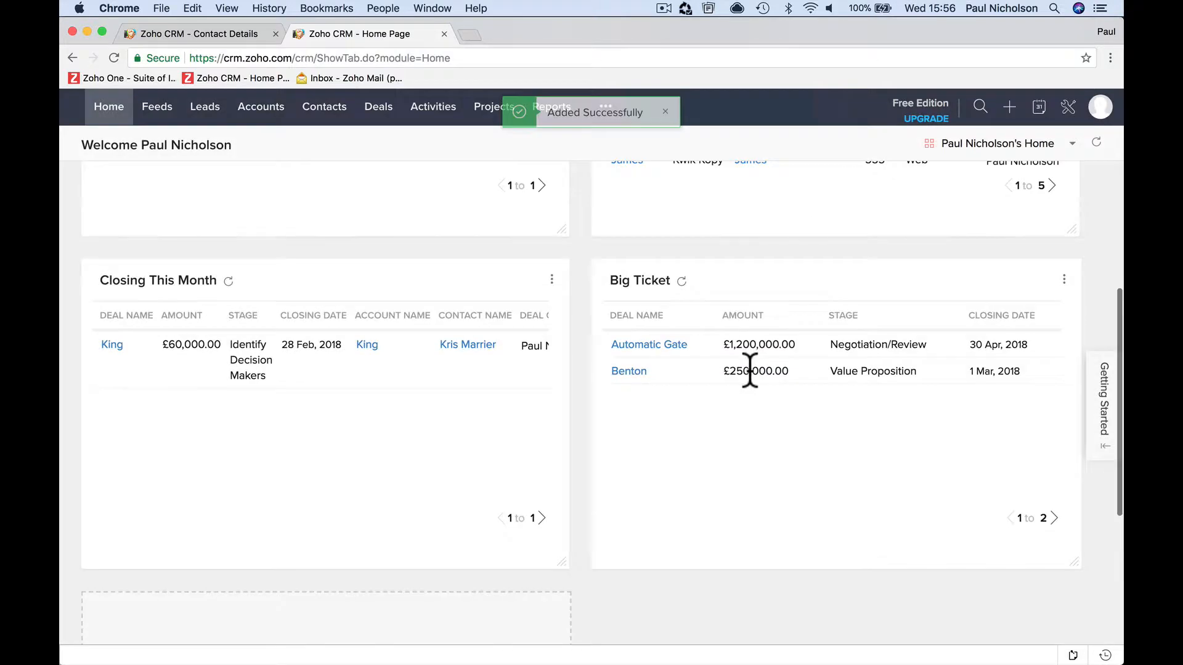
- Open the Deals module and display its Big Ticket view to check the source of the new component
click(377, 111)
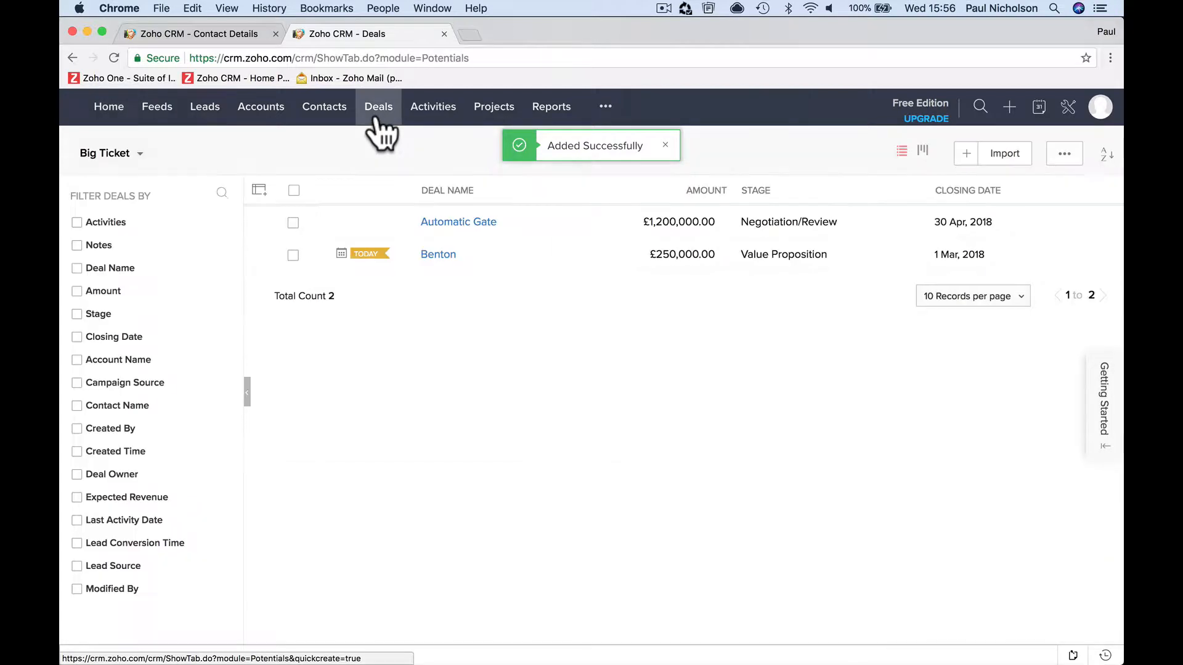
click(132, 161)
click(96, 194)
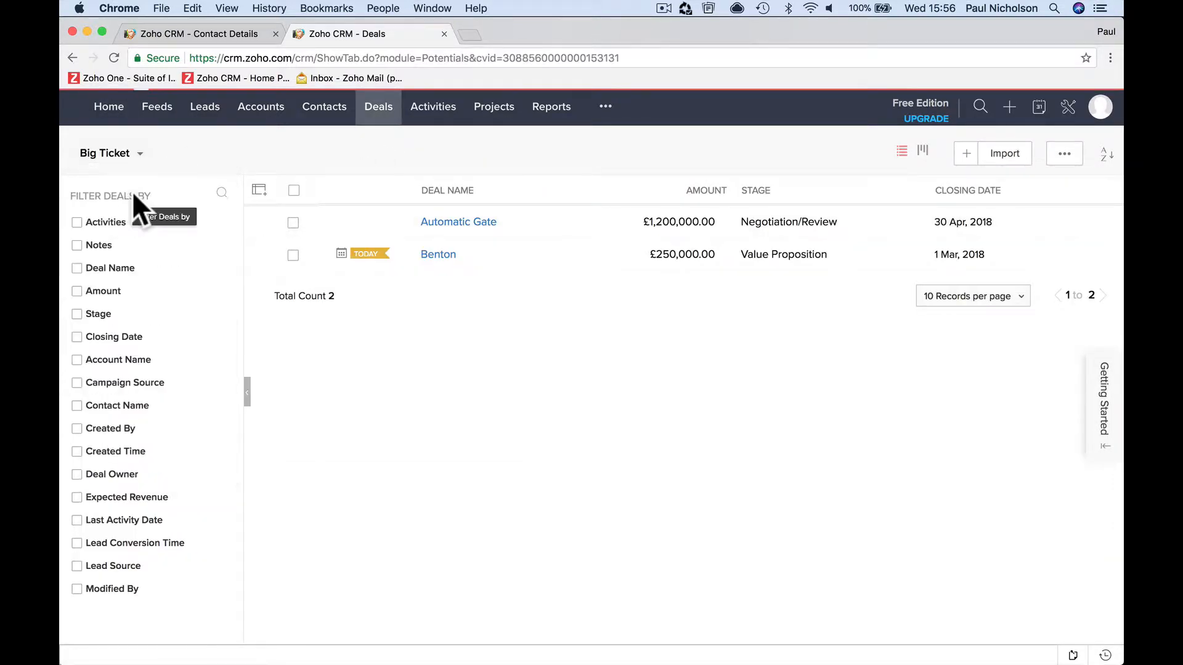
- Return to the home page and add a Campaigns module component with the All Active Campaigns view, named Campaigns, and save it
click(106, 112)
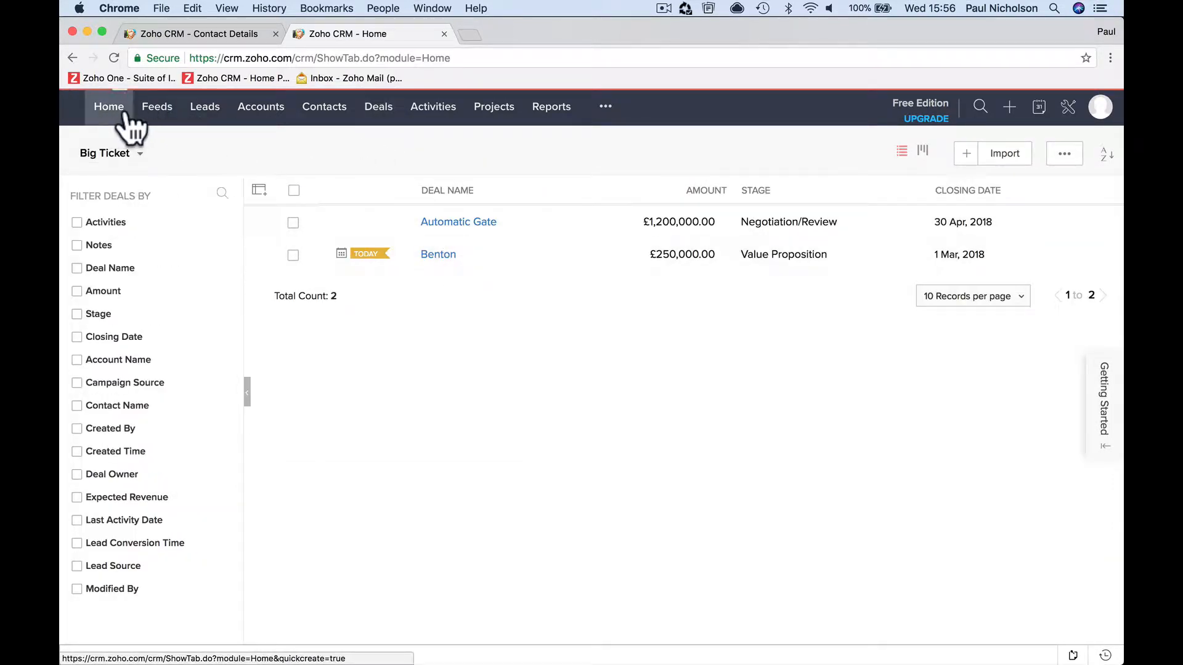
scroll(692, 305, down, 10)
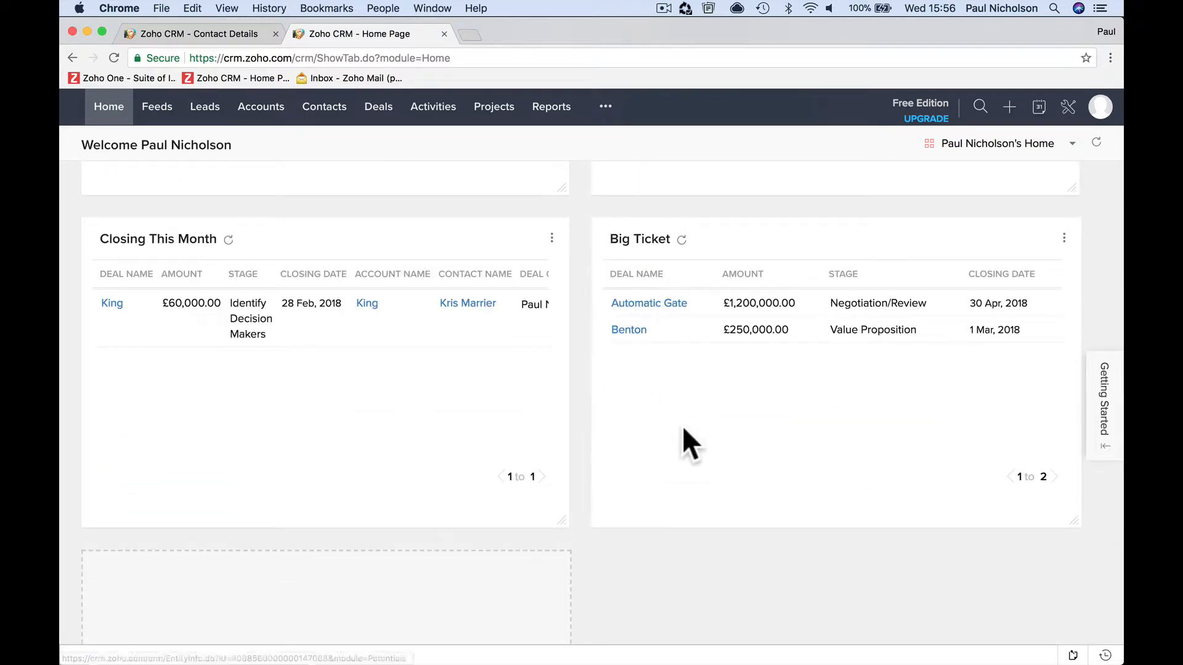
scroll(682, 427, down, 4)
click(333, 450)
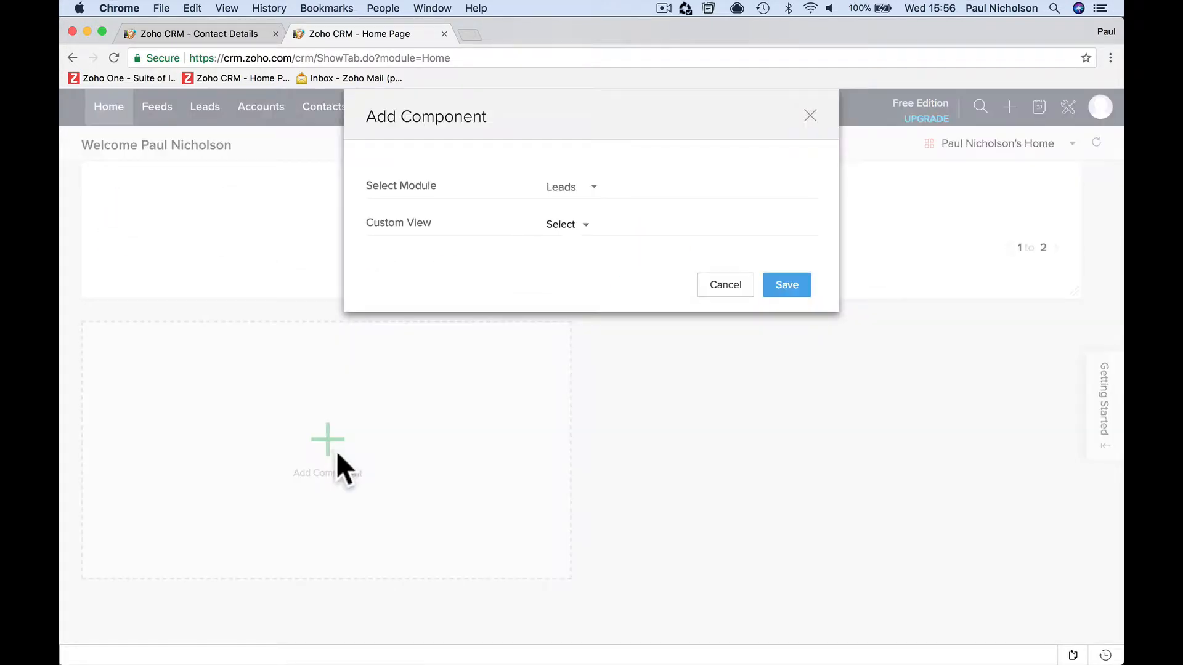
click(591, 189)
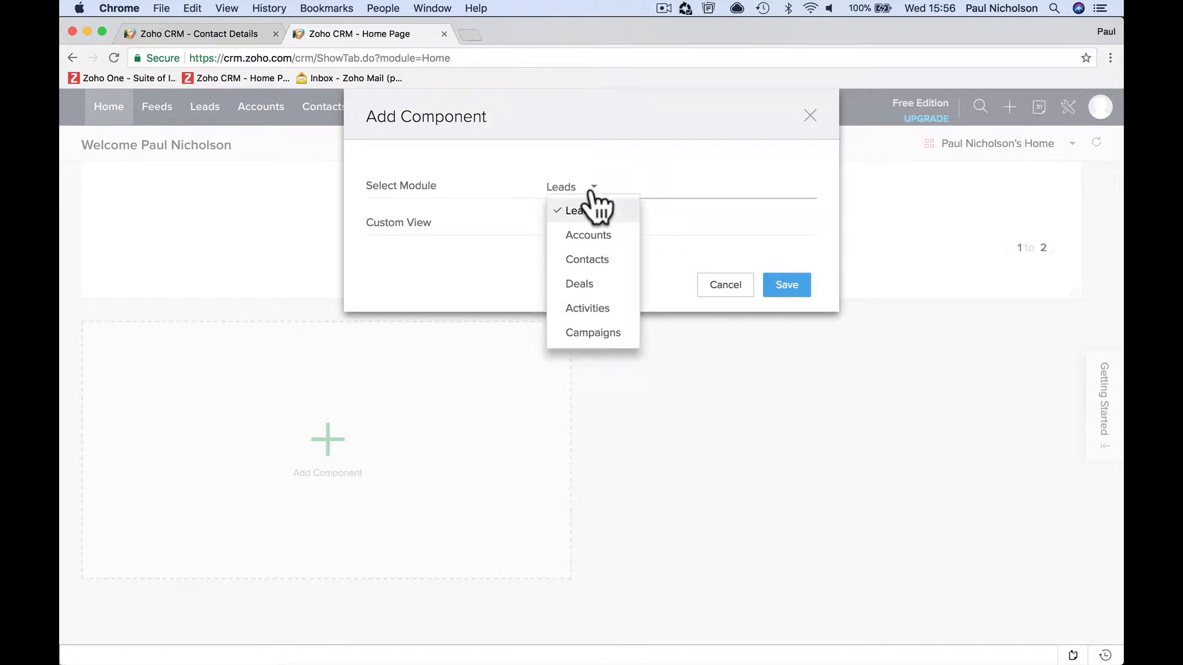
click(601, 329)
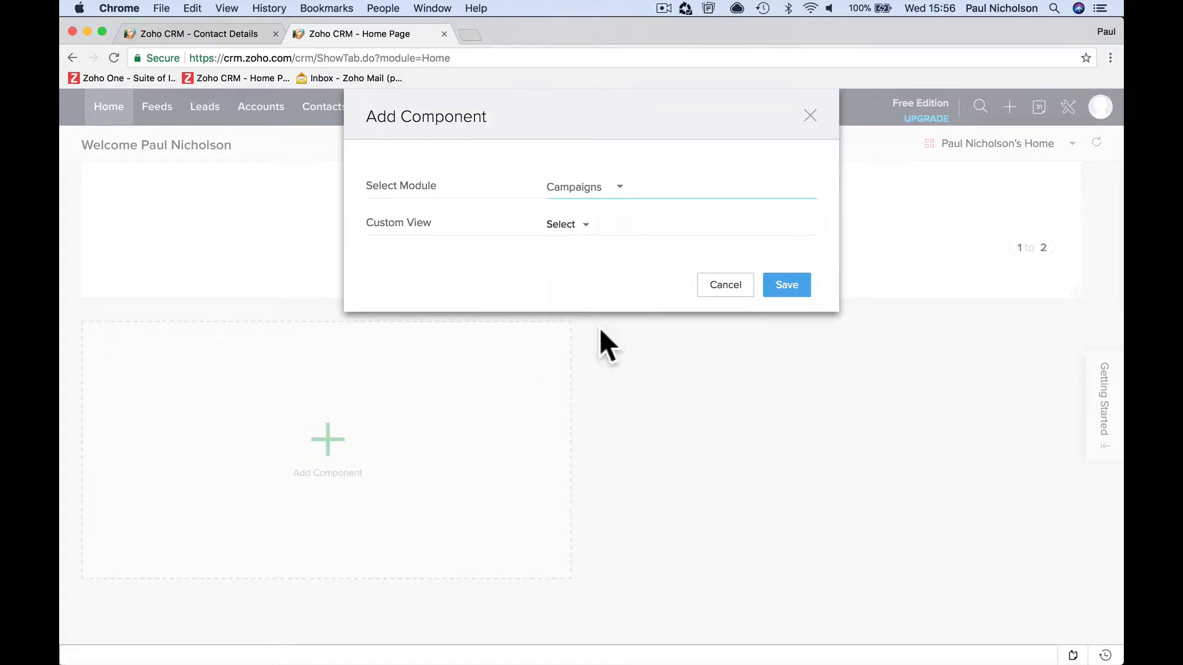
click(581, 227)
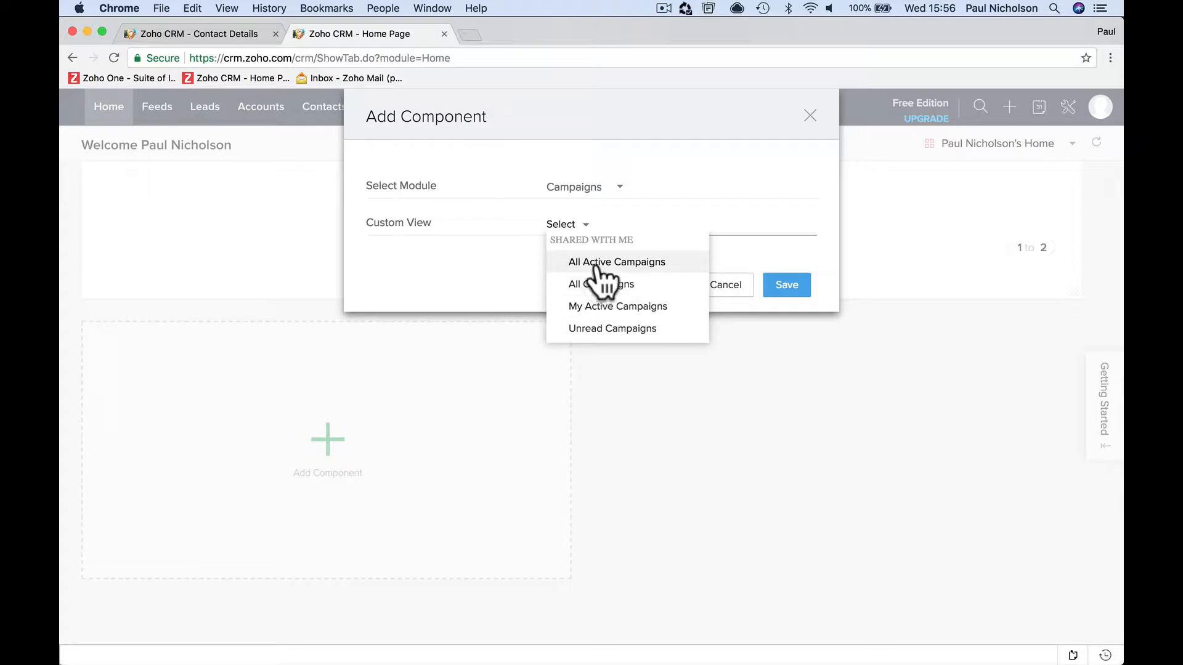
click(644, 264)
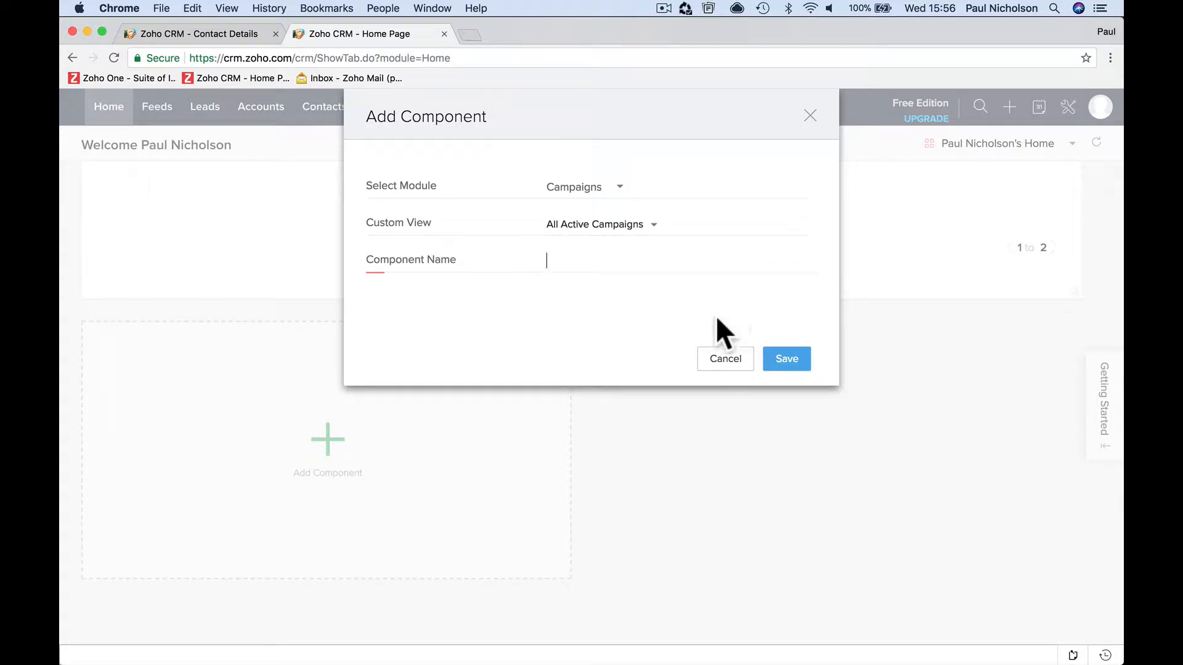
text(Campaigns)
click(787, 358)
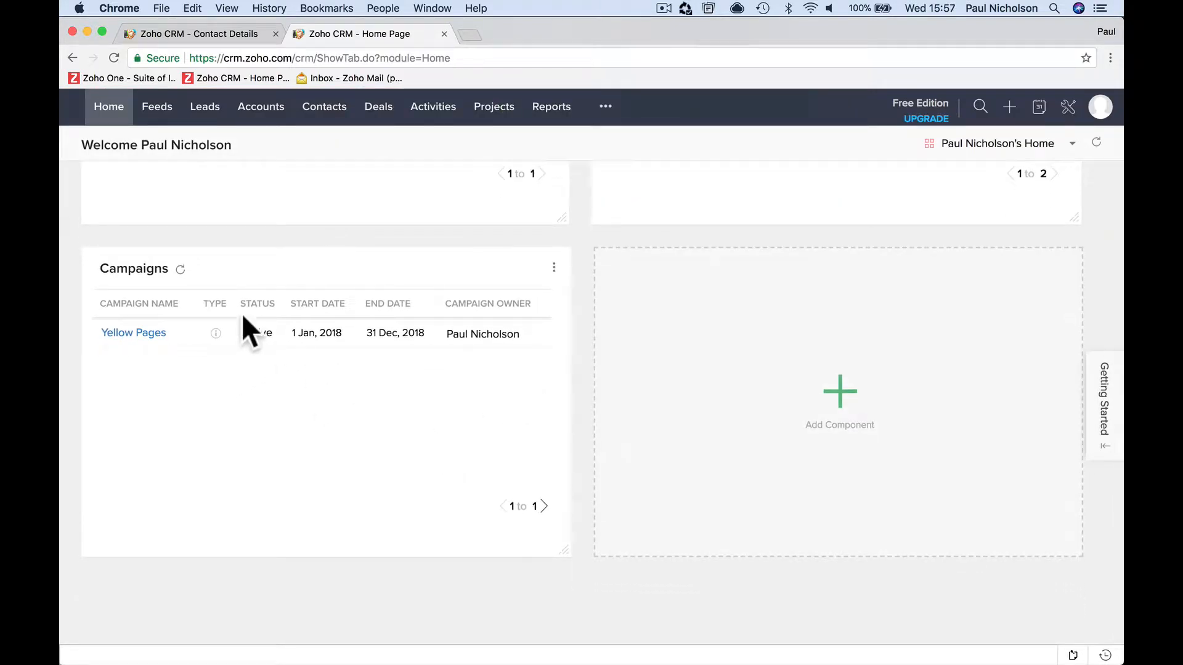
- Try to add another component to the home page beside Campaigns
click(832, 393)
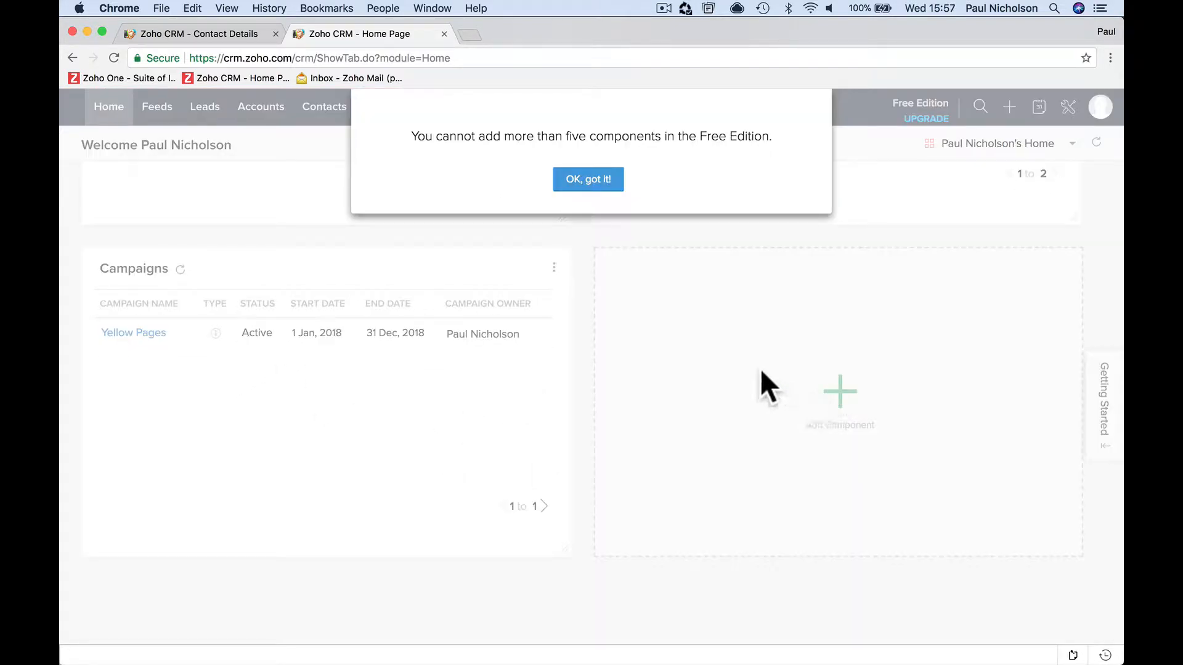
click(618, 183)
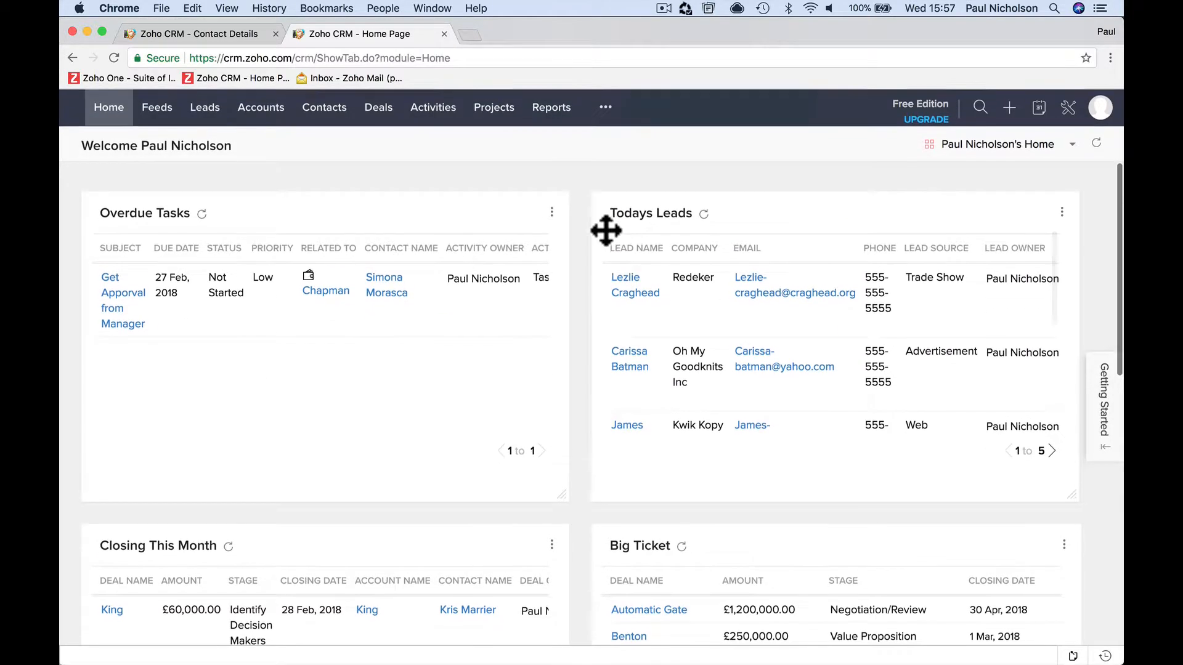
- Look over the customised home page components and open the Reports module
scroll(606, 229, down, 10)
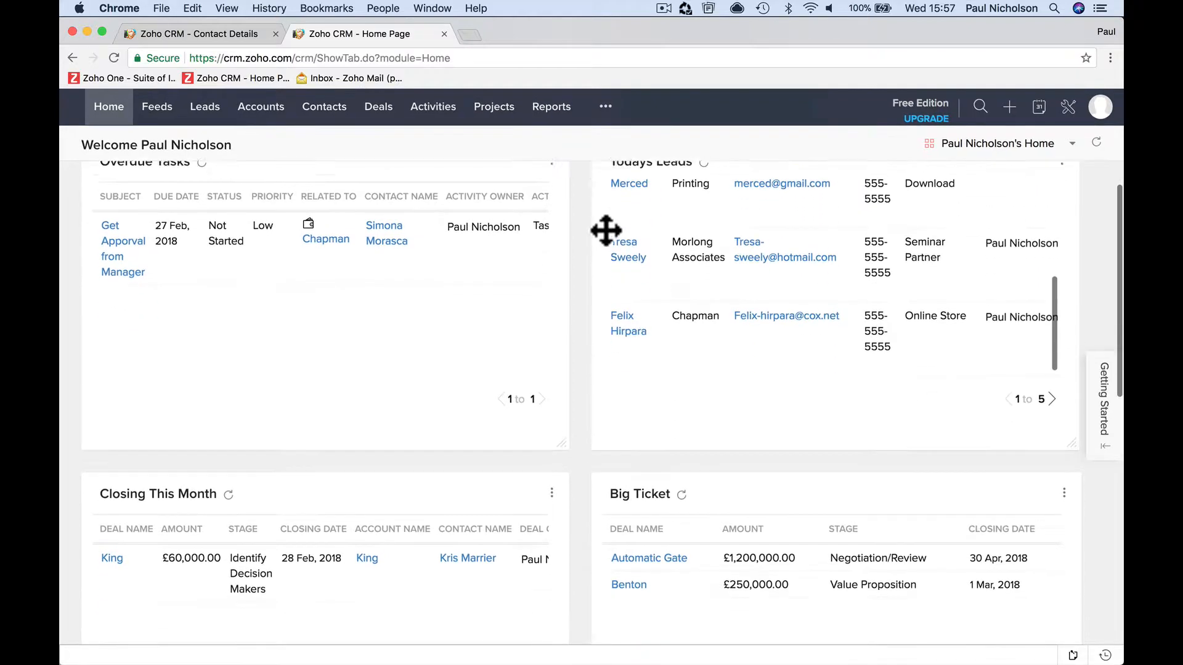
scroll(605, 230, up, 10)
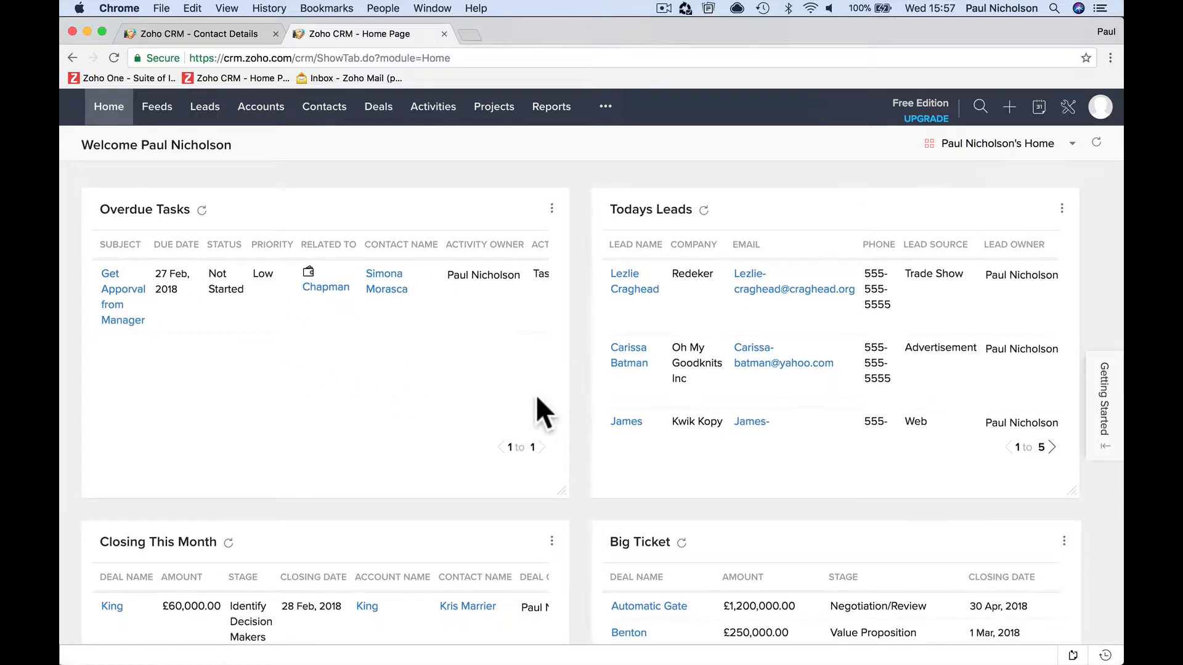
scroll(536, 409, down, 7)
scroll(696, 290, up, 7)
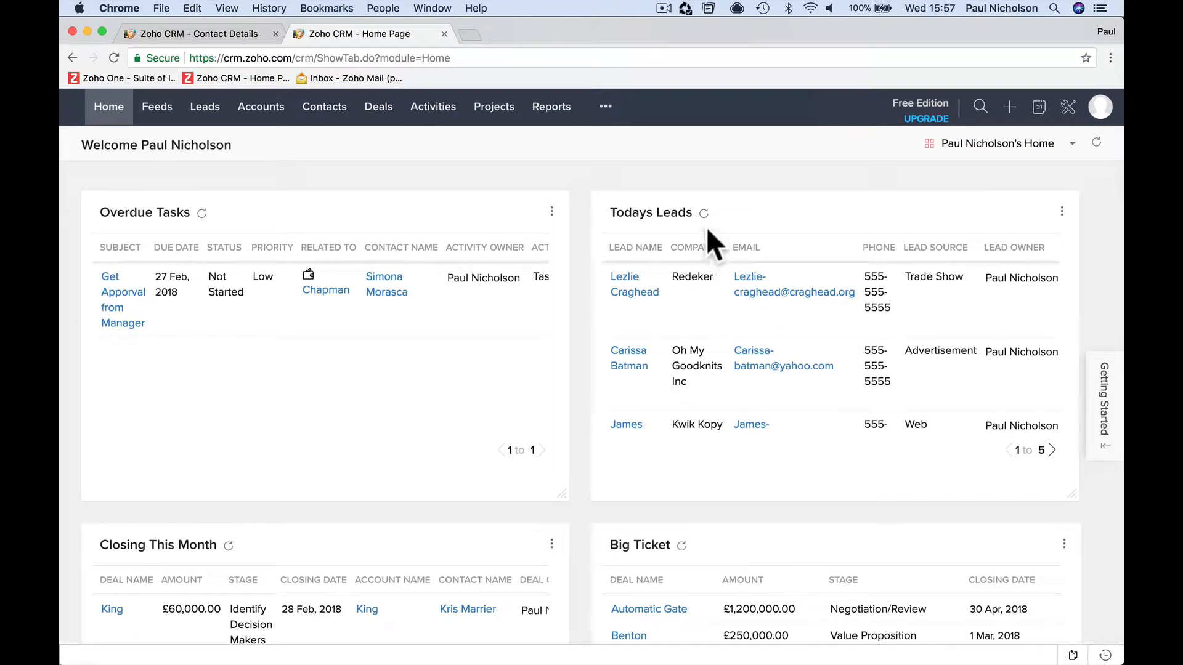
click(544, 108)
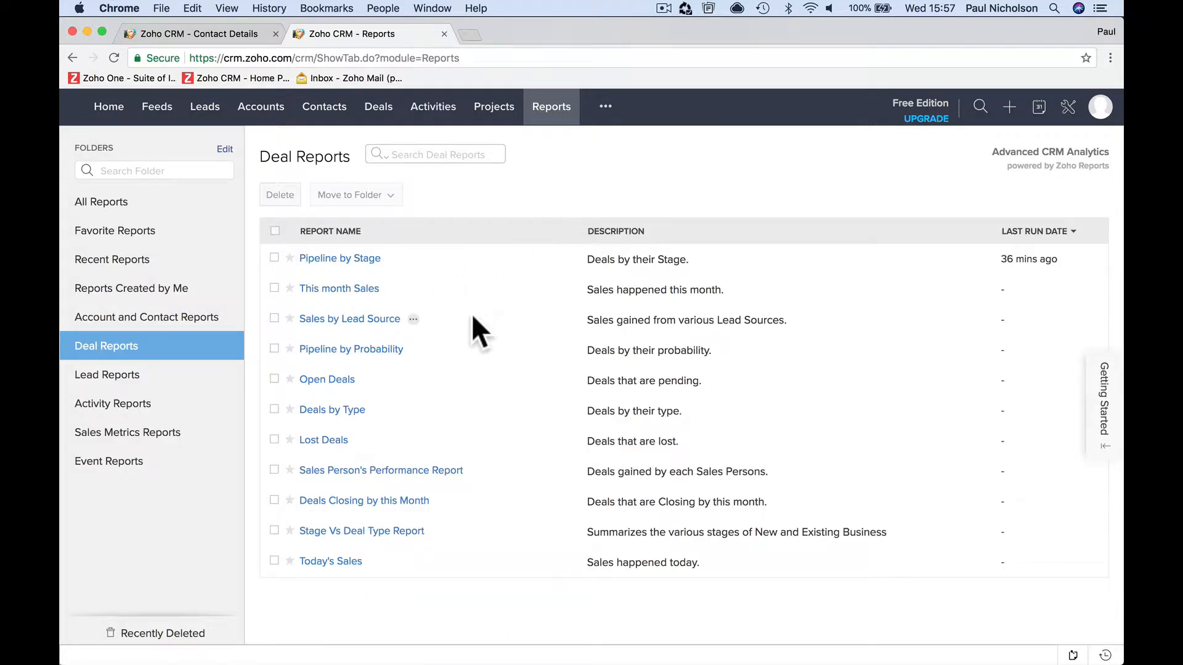
- View the Pipeline by Stage report, return to the reports list and display the All Reports folder
click(364, 259)
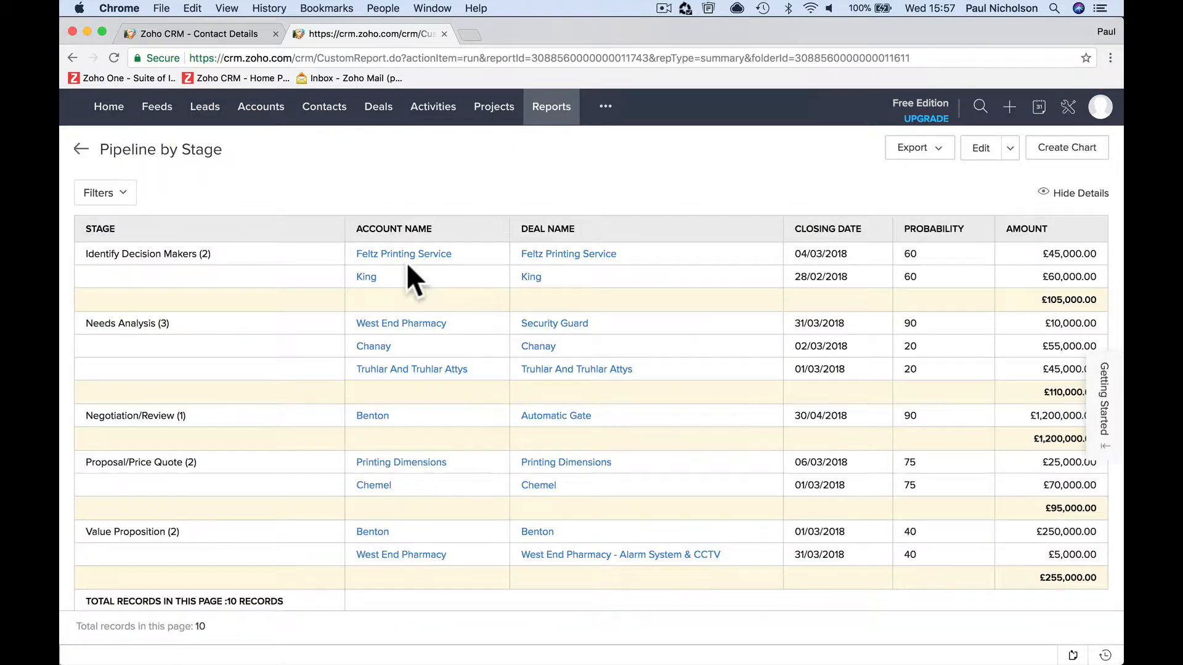
click(554, 110)
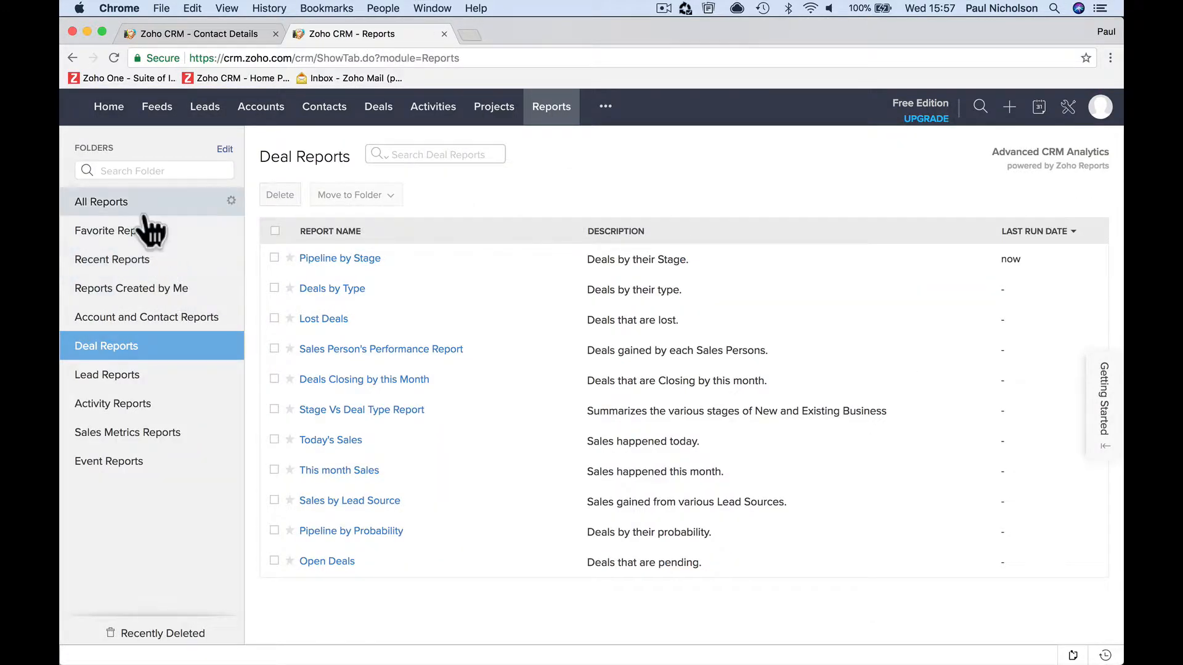
click(145, 214)
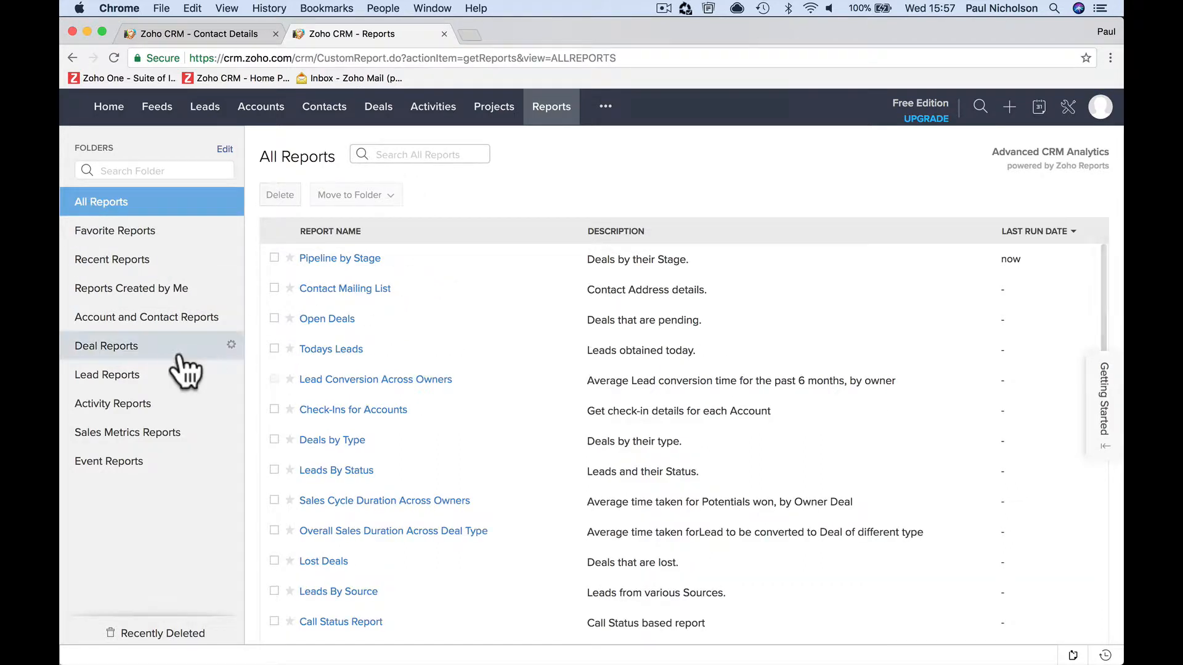
- Search the reports for "all", open All Calls Today and examine the period options of its Call Start Time filter
text(all)
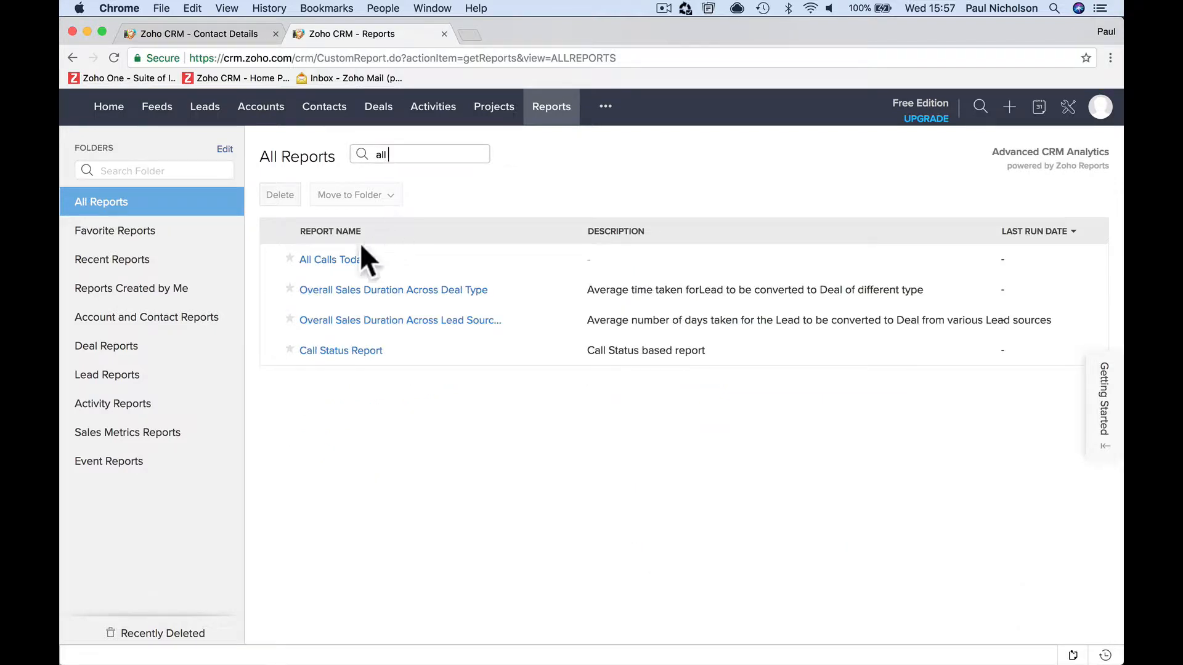
click(354, 260)
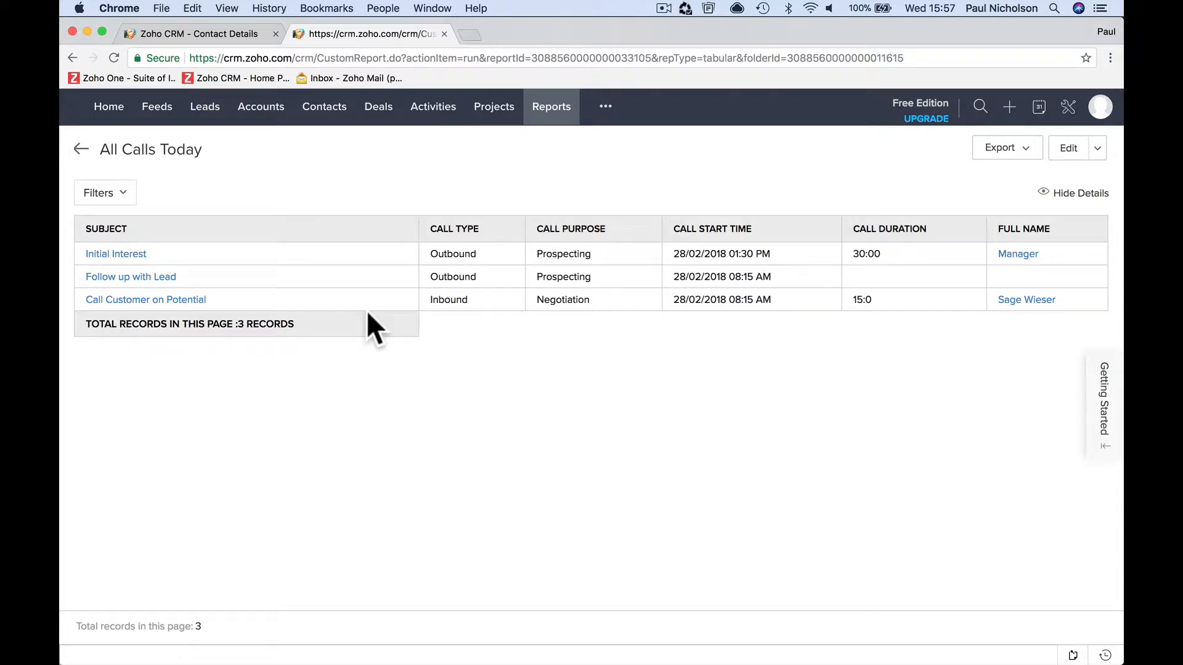
click(121, 198)
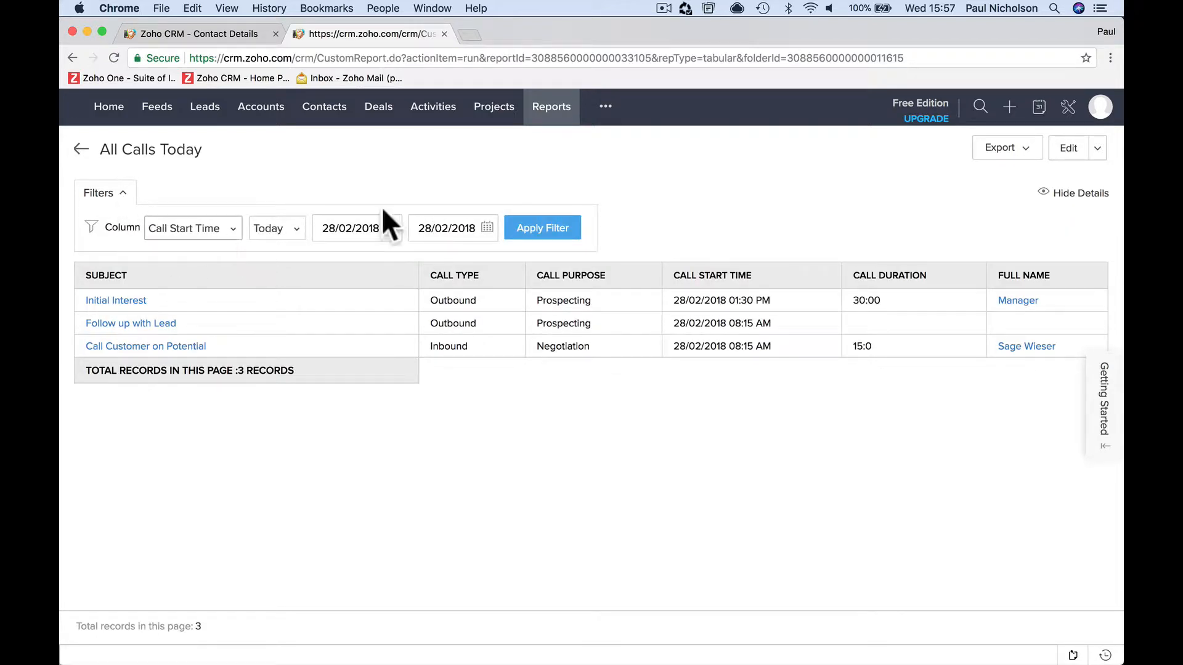
click(271, 229)
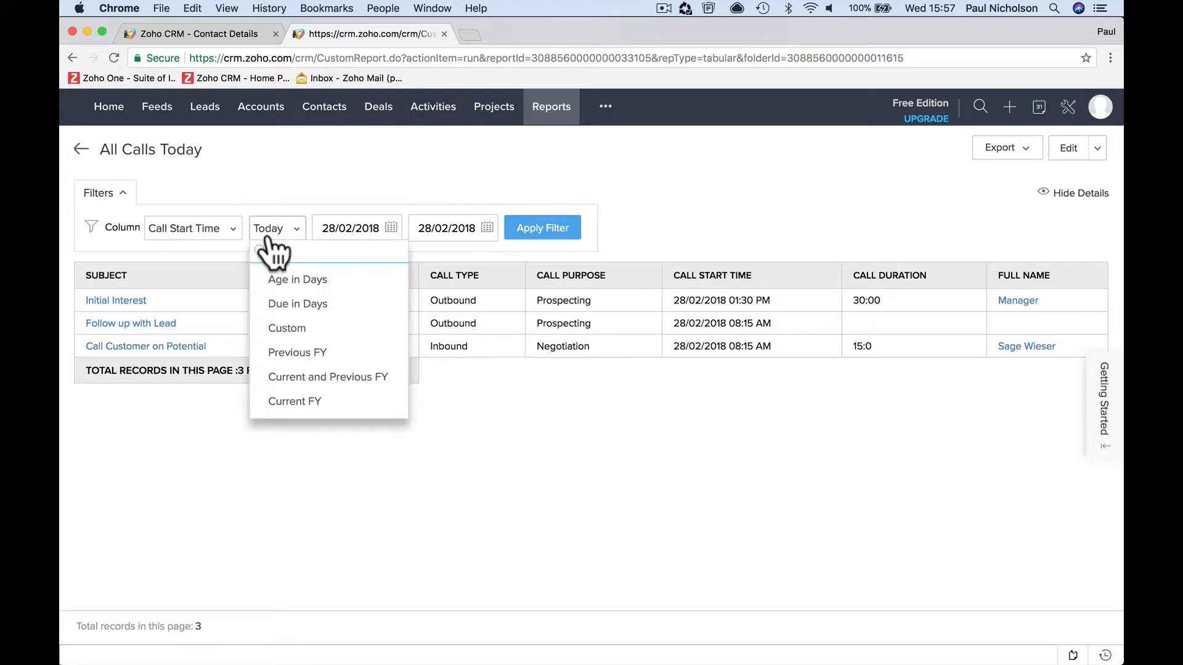
click(227, 234)
click(228, 188)
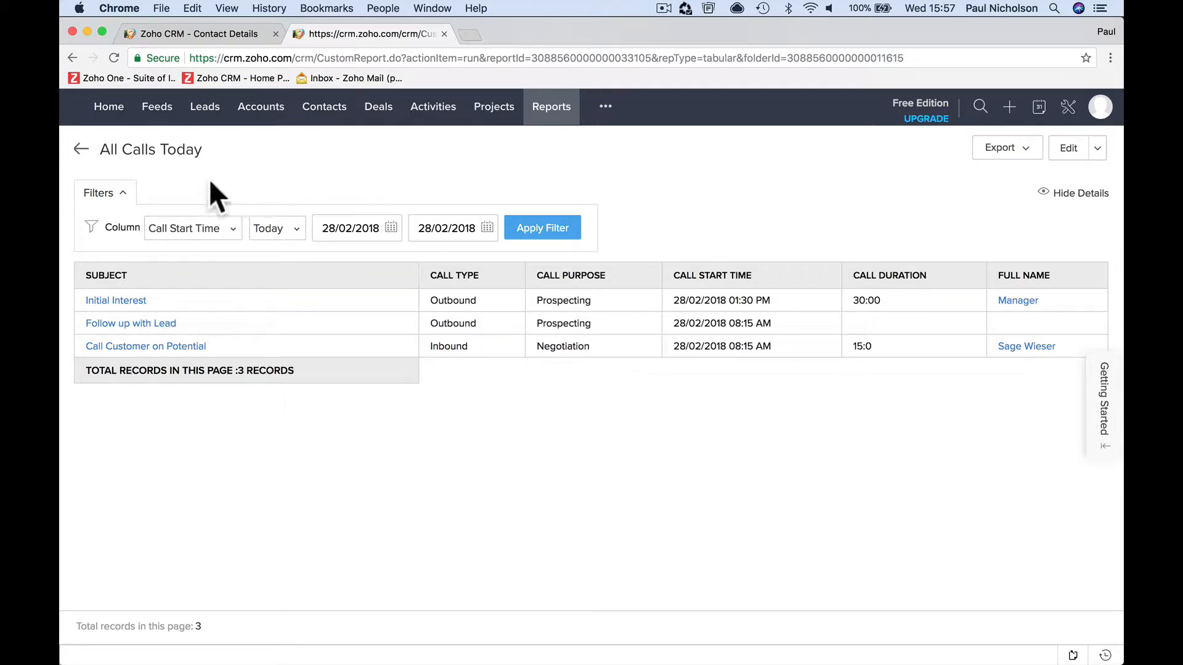
click(80, 150)
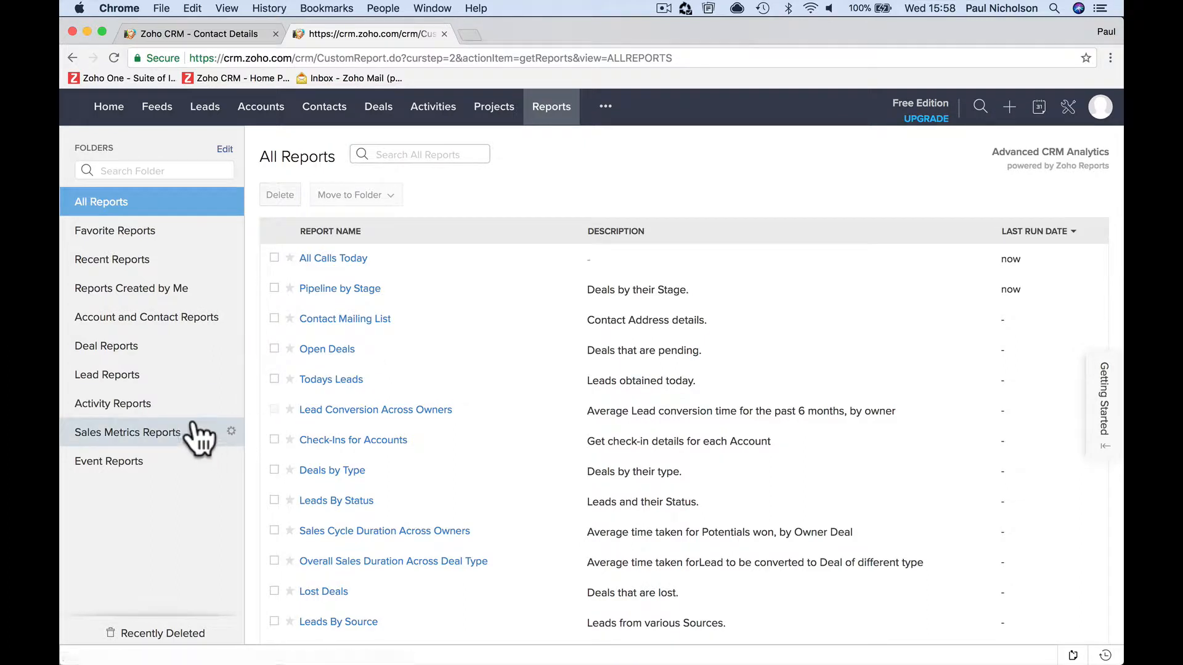
- View the Tasks and Events Report in Activity Reports, briefly open its Not Started manager-approval task, and return to the reports list
click(170, 409)
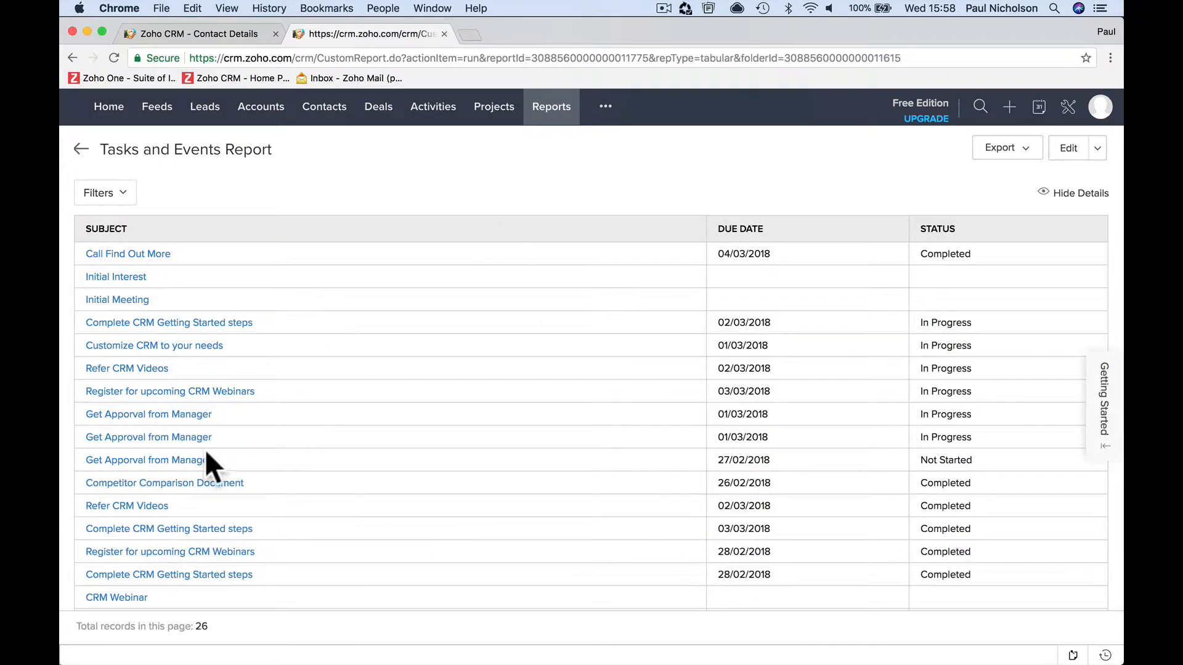
click(204, 459)
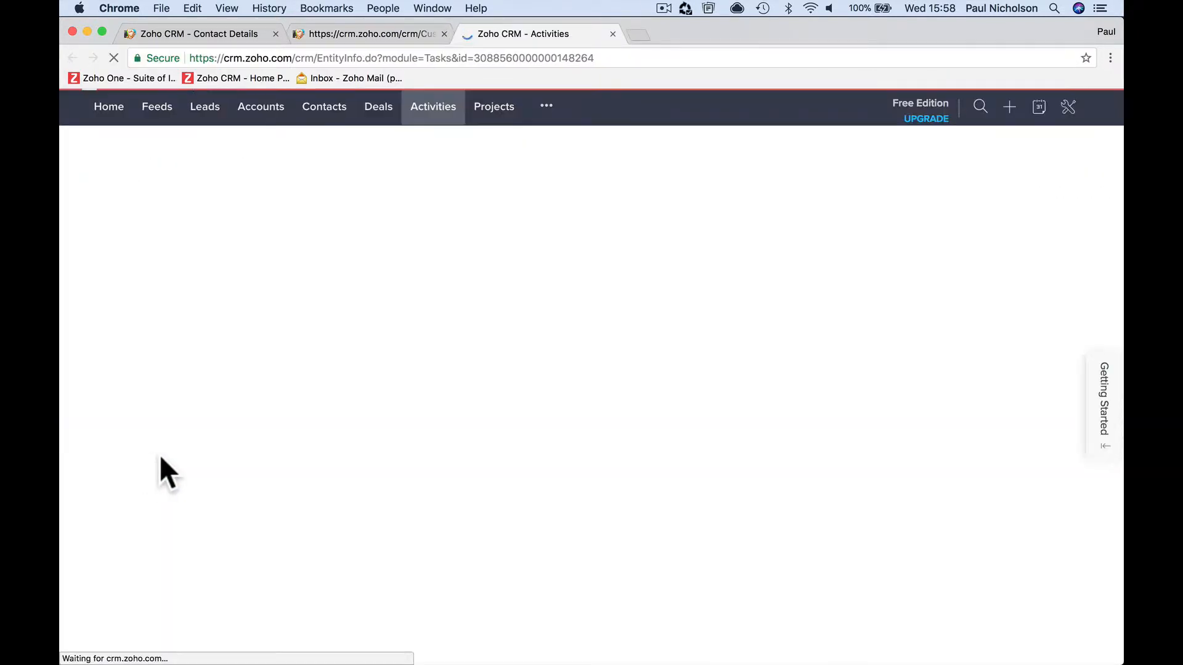
click(613, 34)
click(550, 111)
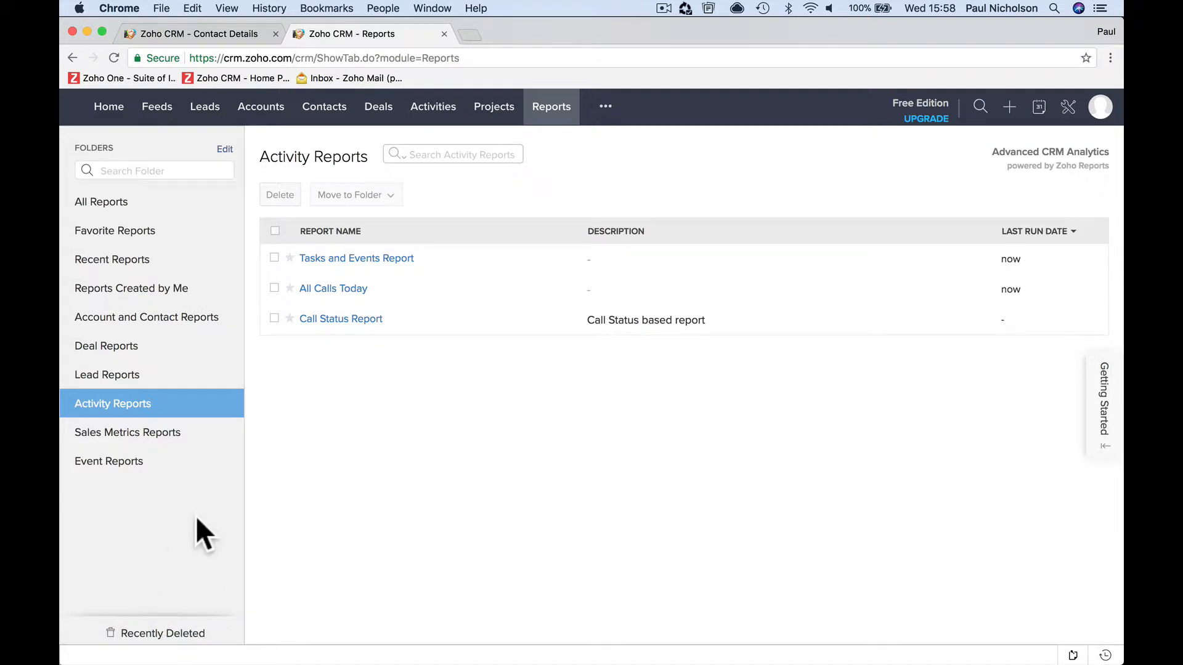
- Reorder the report folders with Deal Reports and Event Reports first and Recent Reports last, and save the order
click(120, 204)
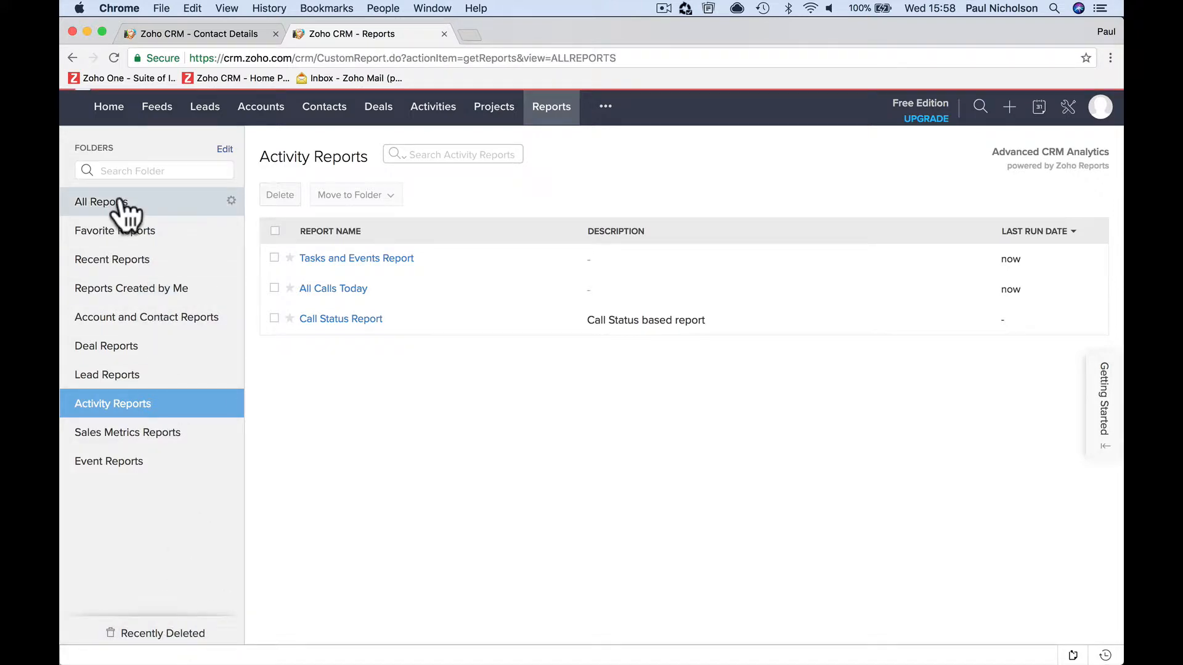
click(231, 202)
click(236, 233)
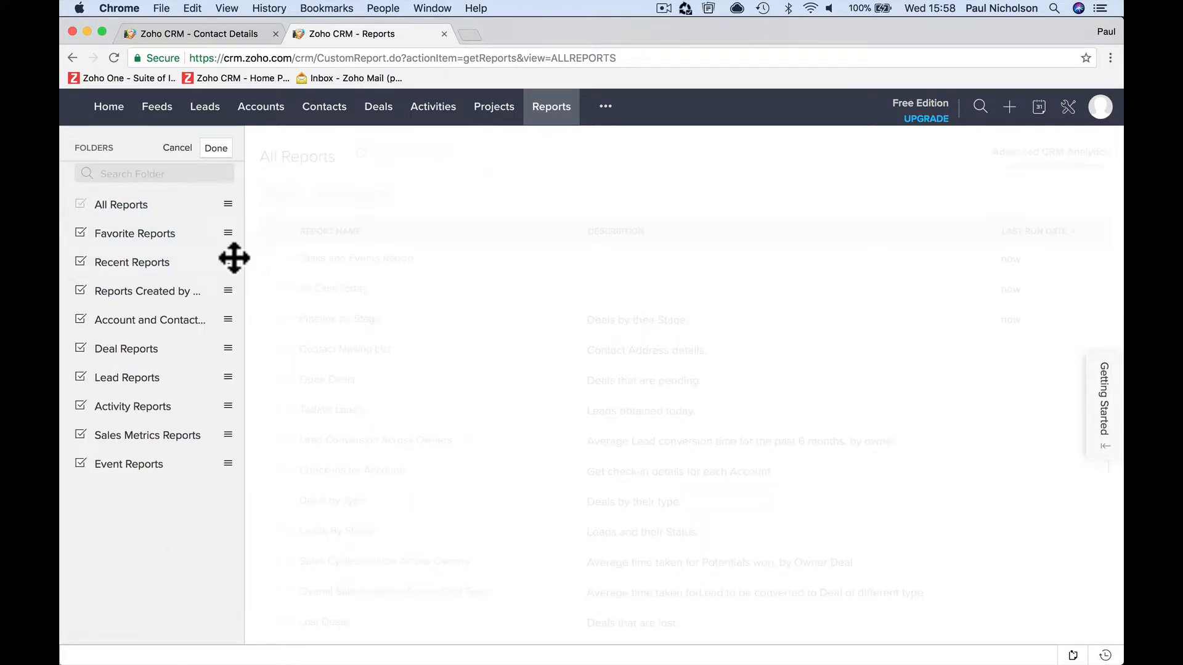
drag(140, 267, 145, 208)
drag(150, 359, 151, 230)
click(216, 148)
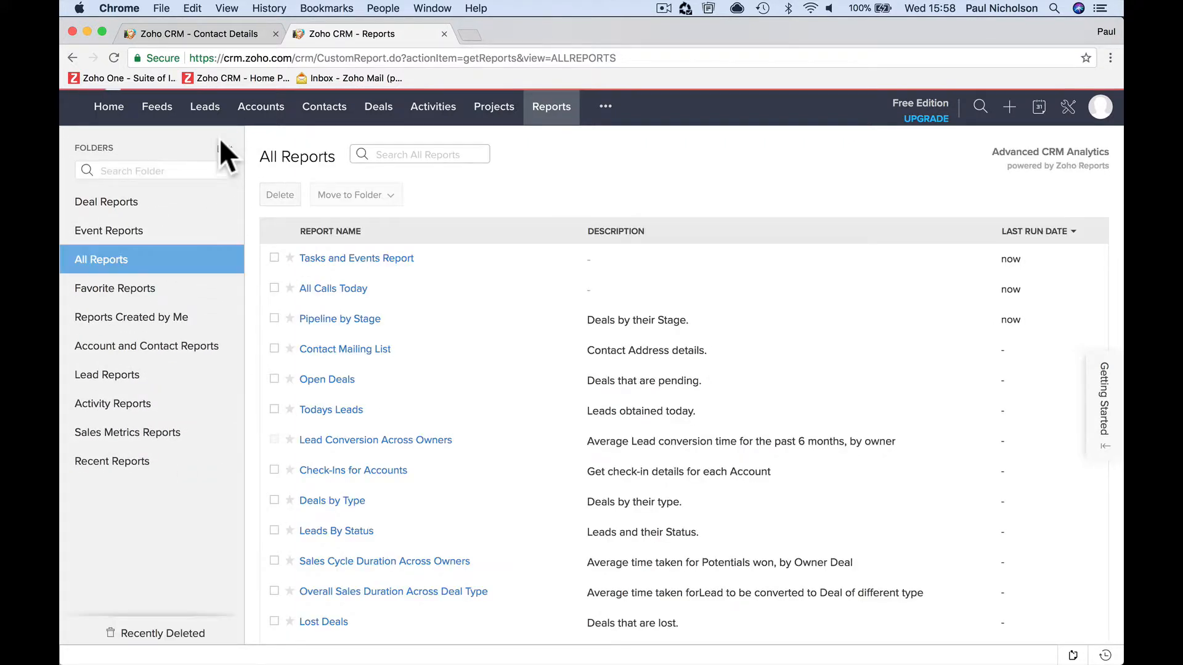
- Display the Deal Reports folder and reopen the folder arrangement for editing, leaving it without changes
click(158, 199)
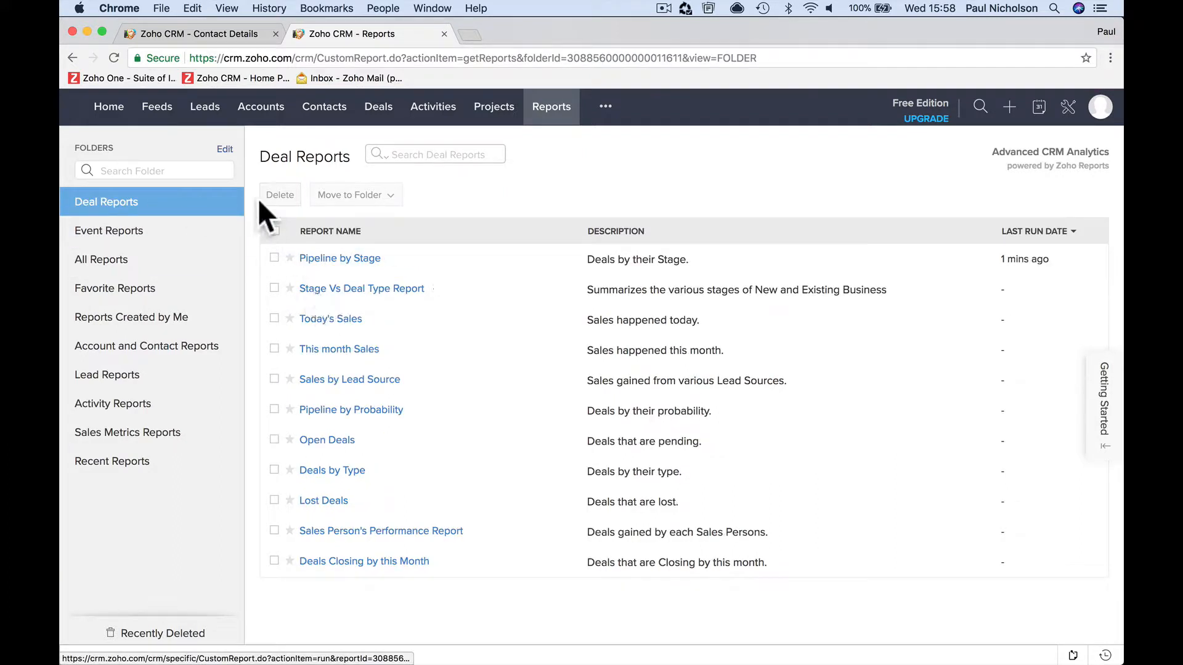
click(225, 150)
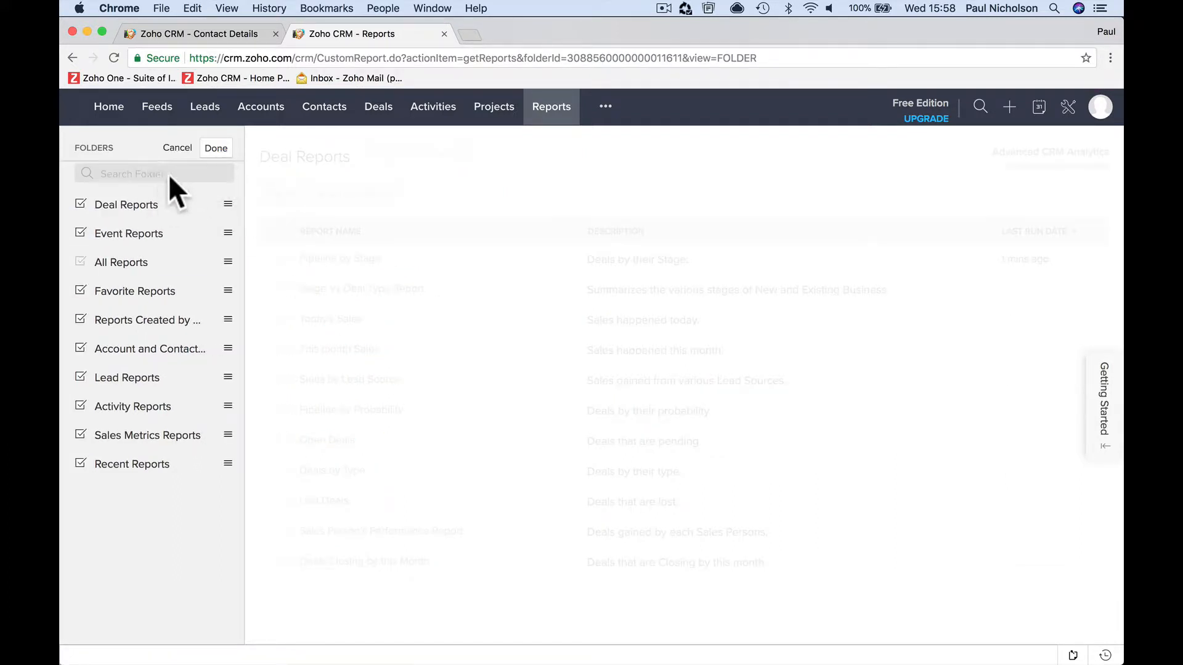
click(175, 153)
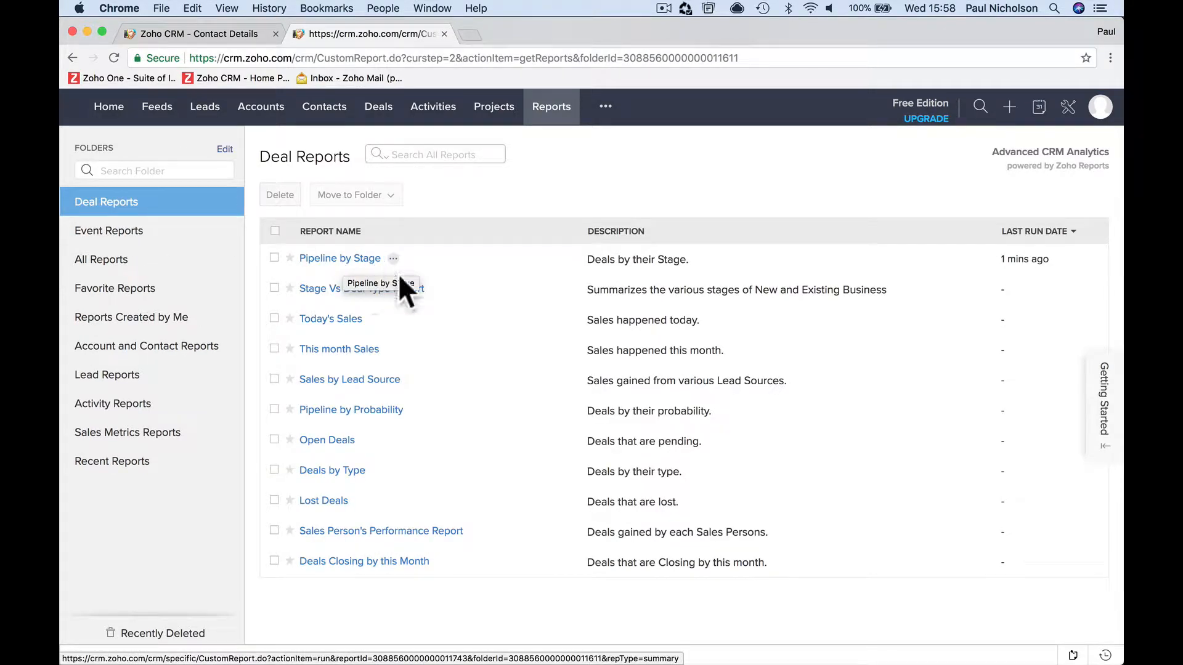
- View the Pipeline by Stage report again and return to the Deal Reports list
click(349, 264)
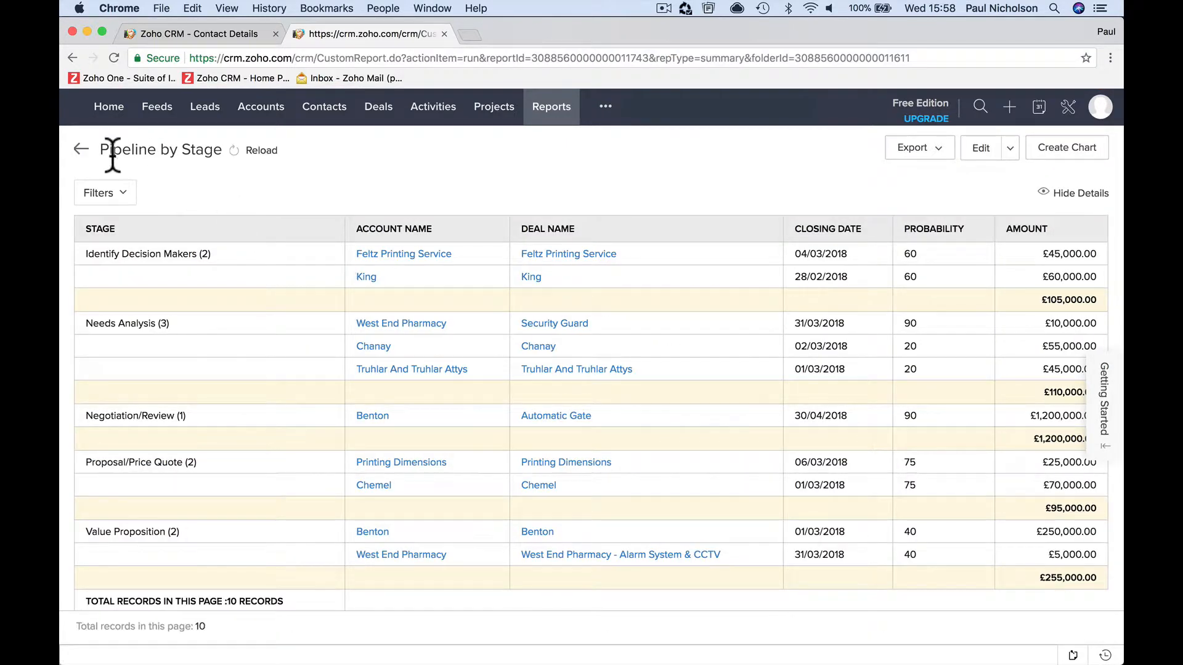
click(81, 149)
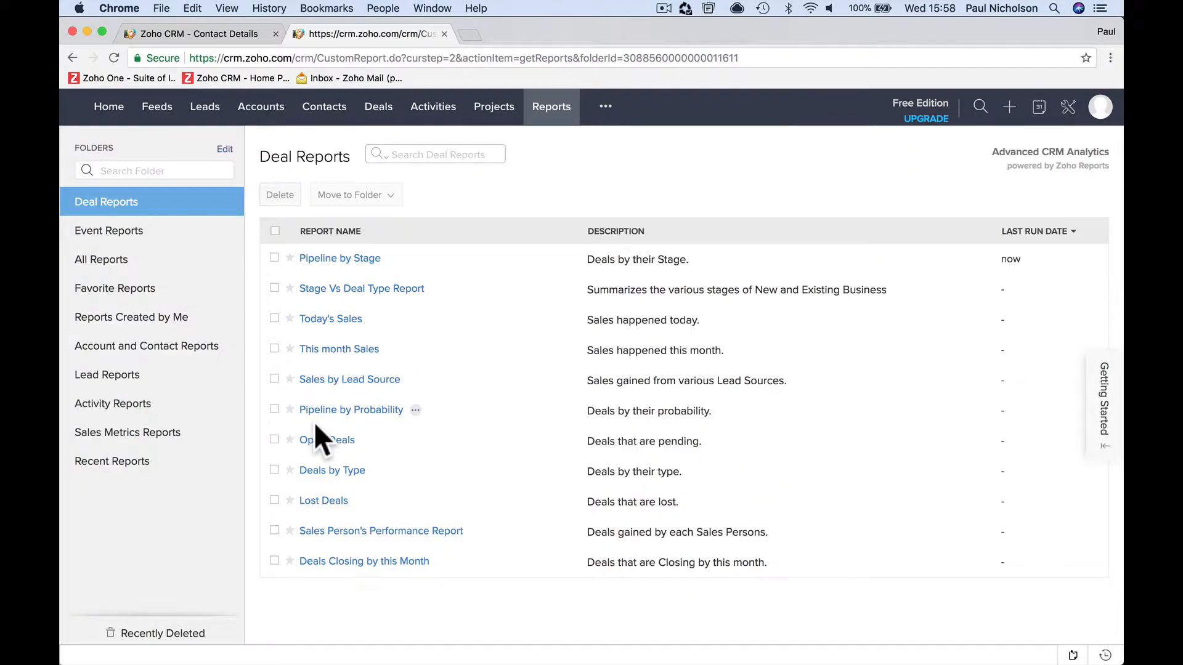
- Search the report folders for "funn" and clear the folder search
click(137, 171)
text(funn)
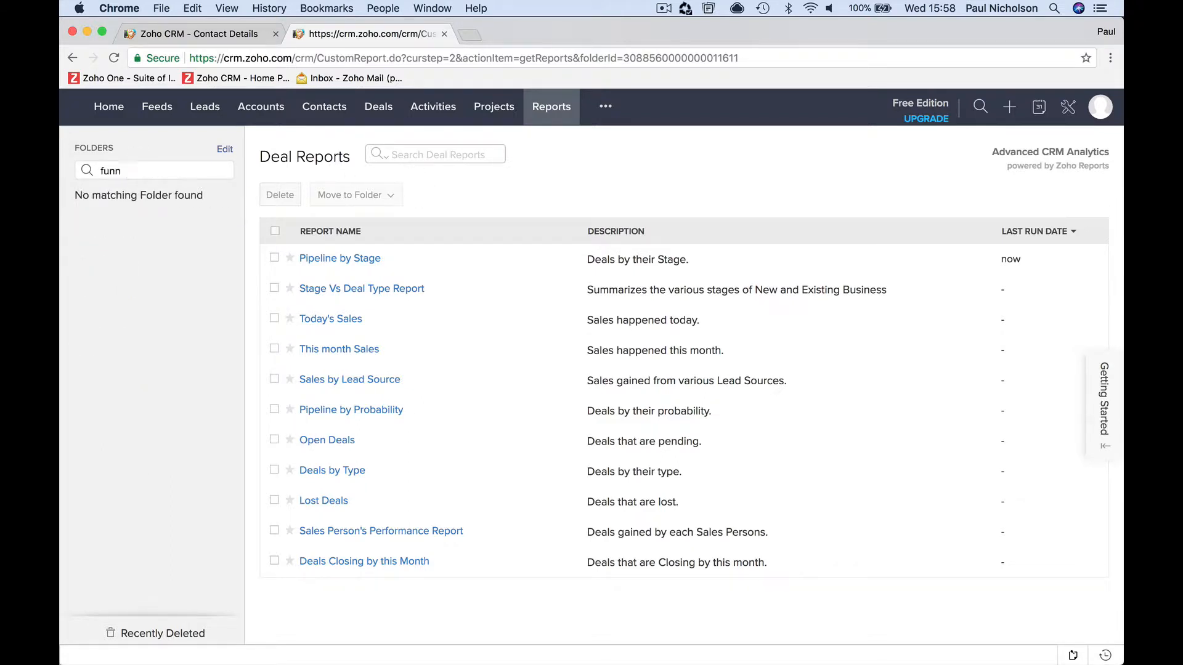
key(BackSpace)
key(BackSpace)
key(BackSpace)
key(BackSpace)
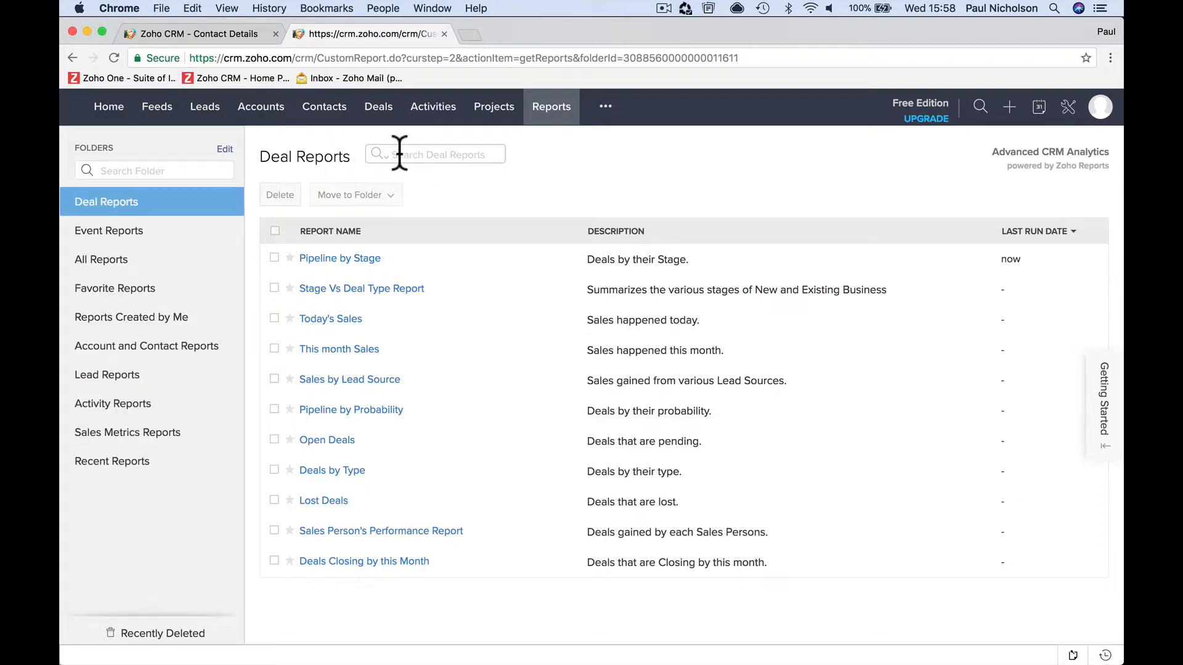
- Search the Deal Reports for "funnel" and check the scope options of the search
text(f)
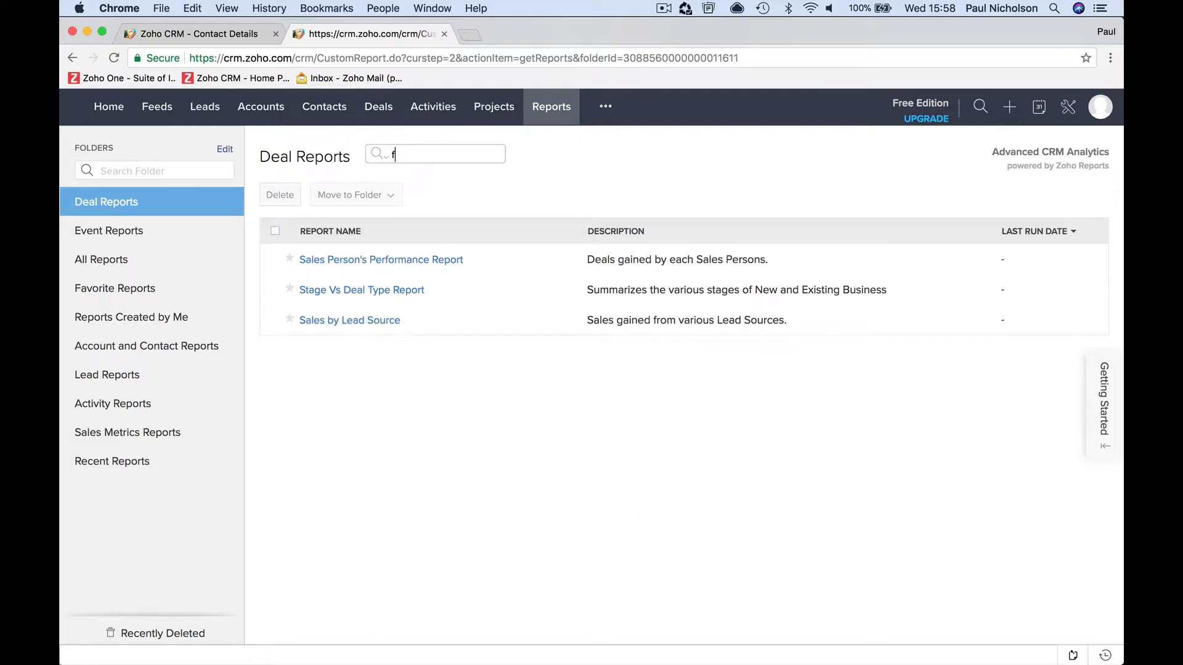
text(unnel)
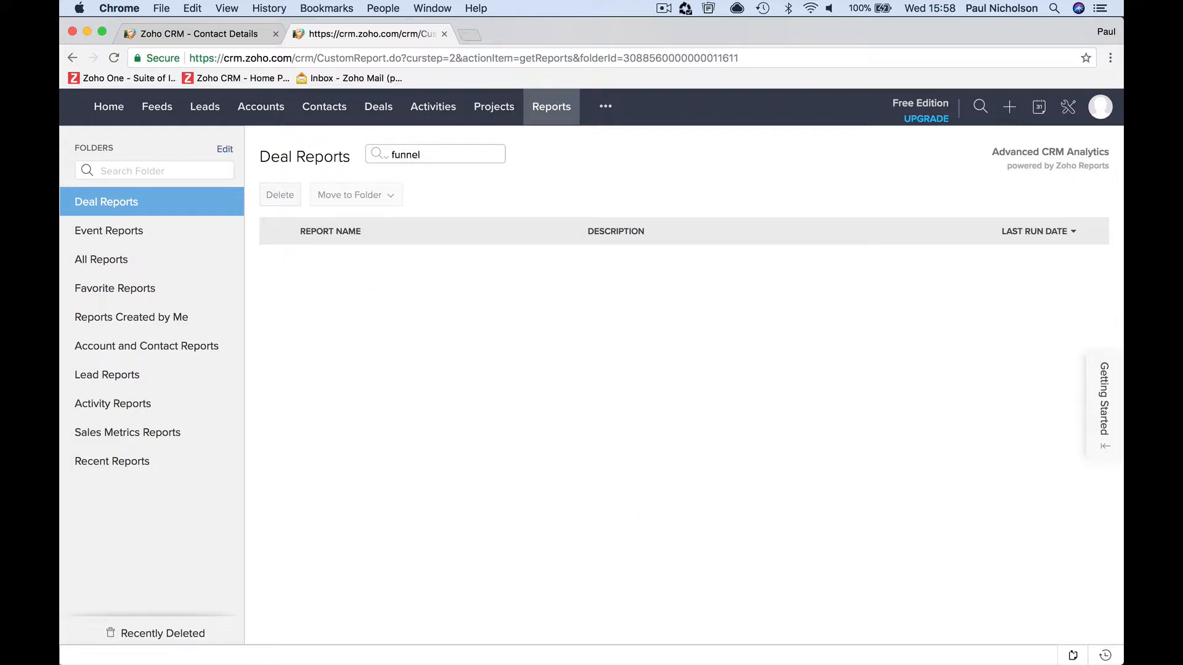
click(379, 153)
click(382, 175)
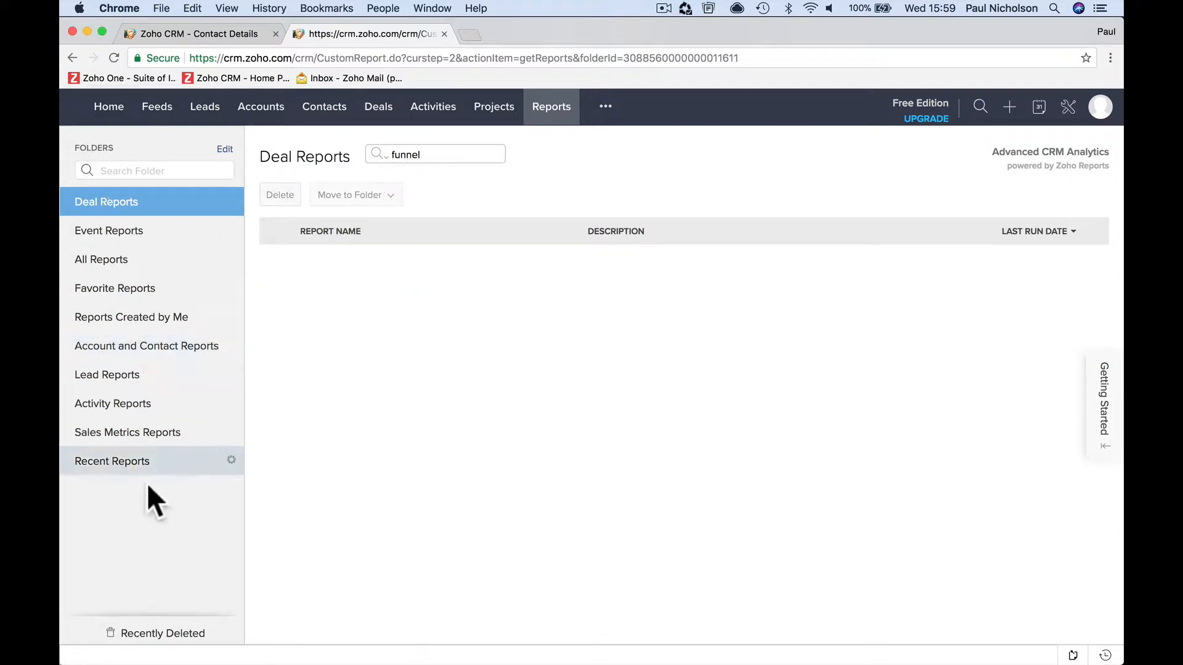
- Display the All Reports folder, search it for "fun" and clear the search
click(115, 262)
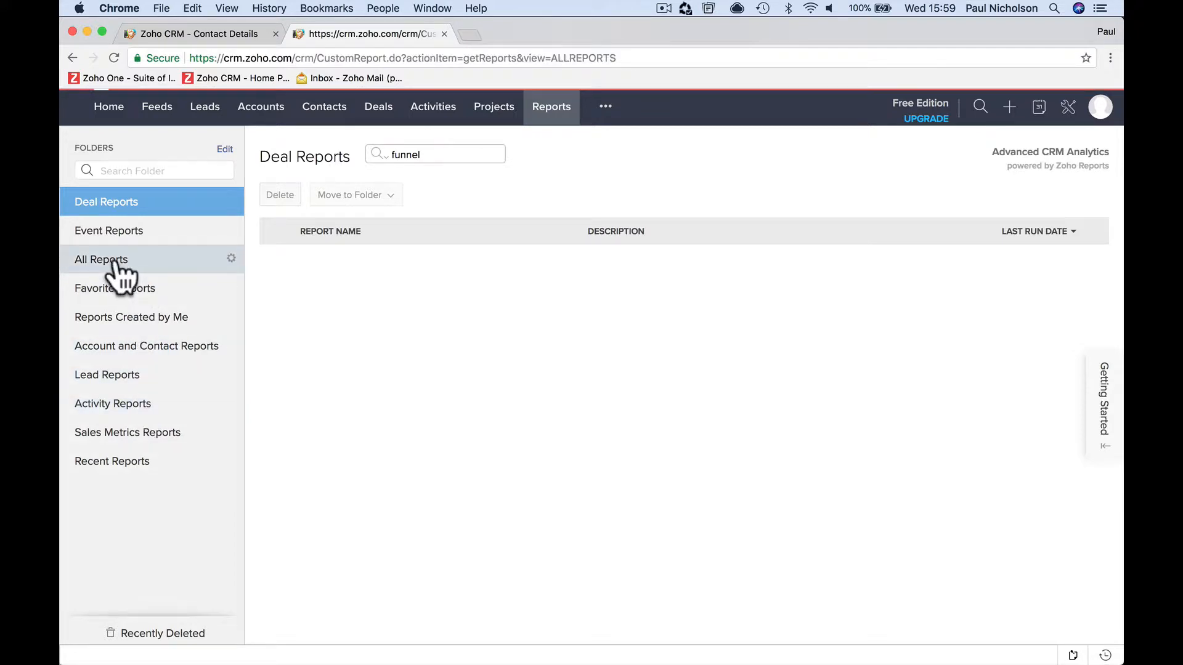
click(416, 156)
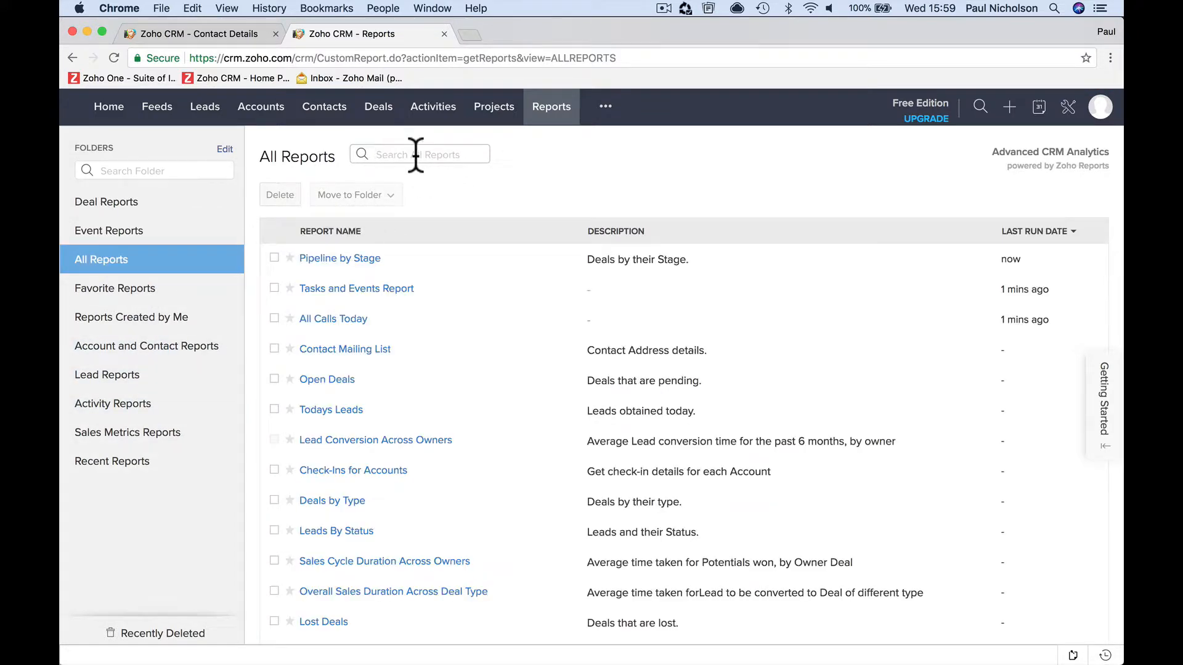
text(fun)
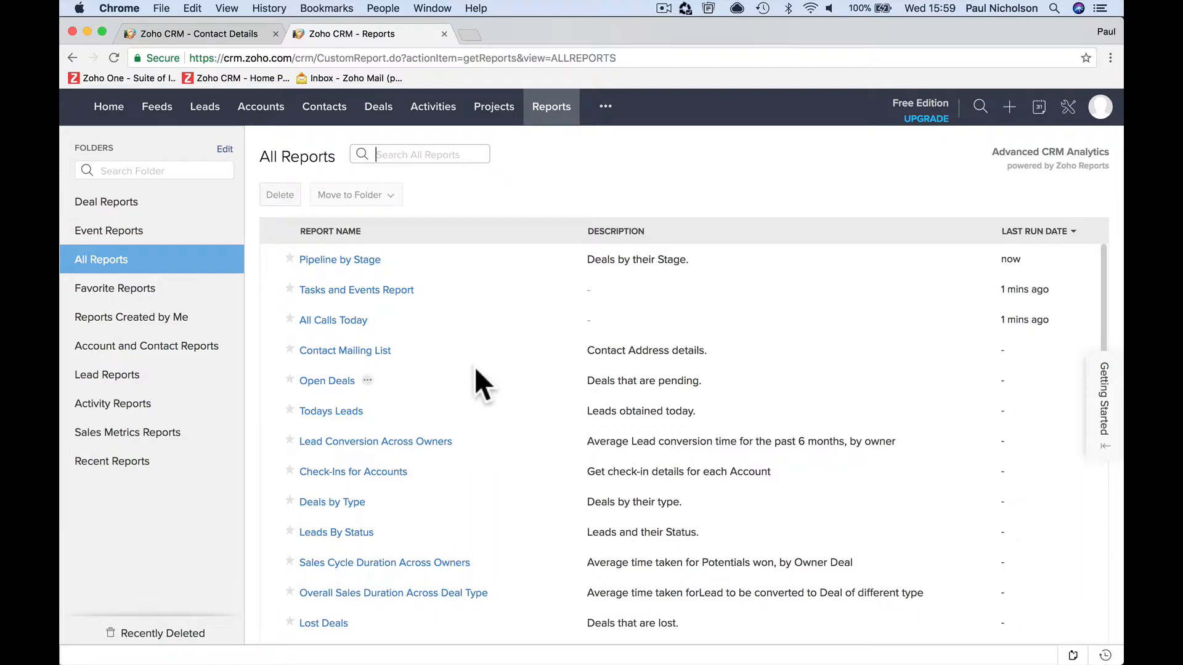
- Open All Calls Today for editing to examine its column setup, cancel the edit and return to the reports list
click(344, 322)
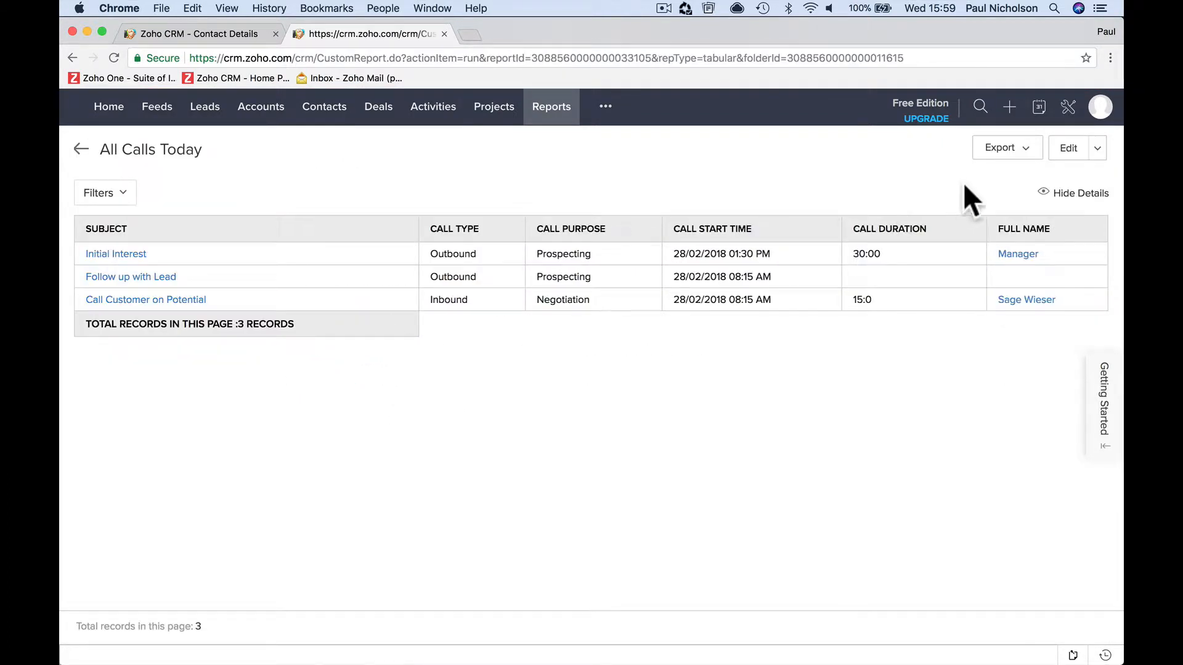
click(1055, 149)
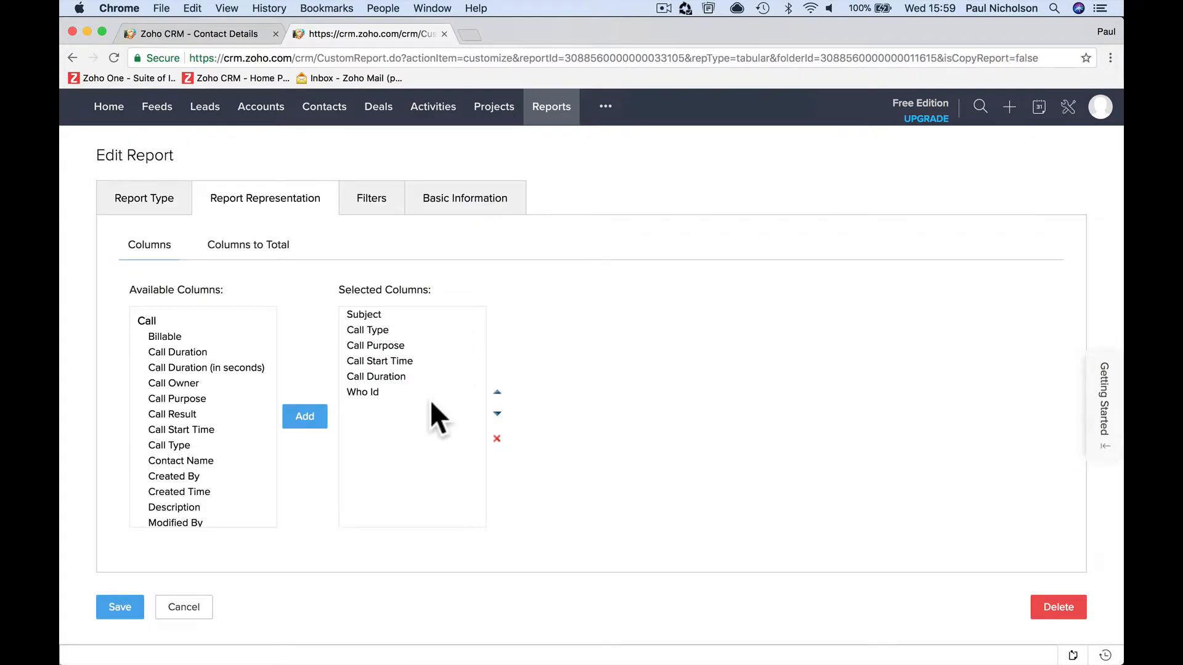
click(203, 610)
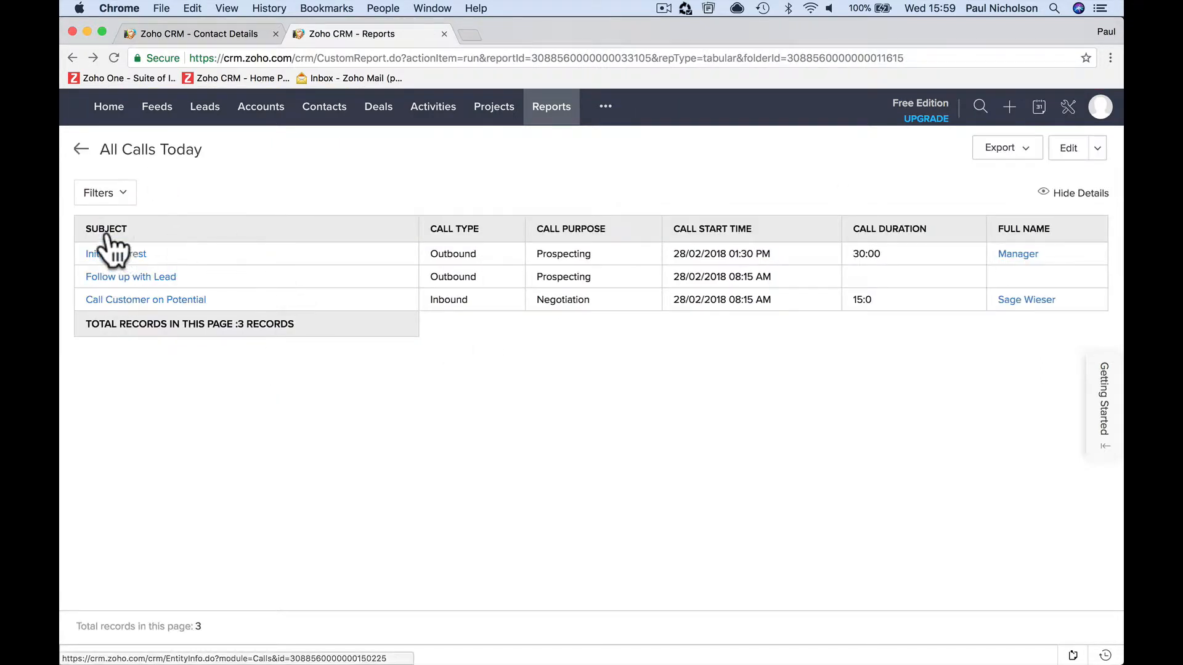
click(80, 149)
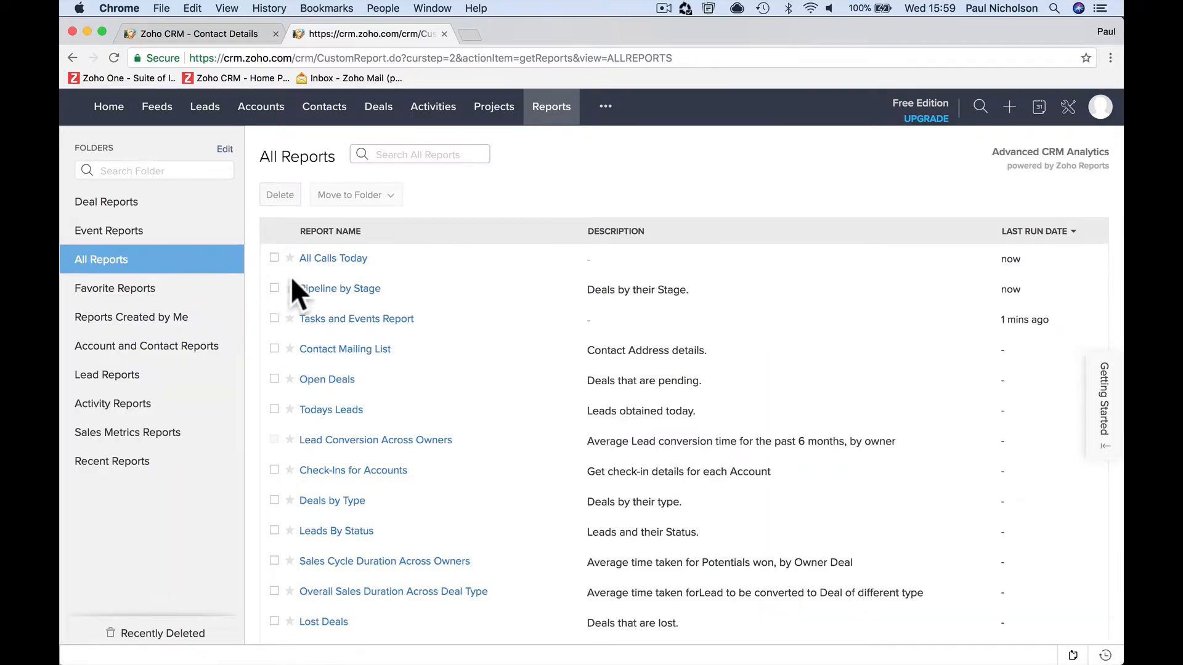
- Open Pipeline by Stage from the Deal Reports folder and start a vertical bar chart for it
click(117, 204)
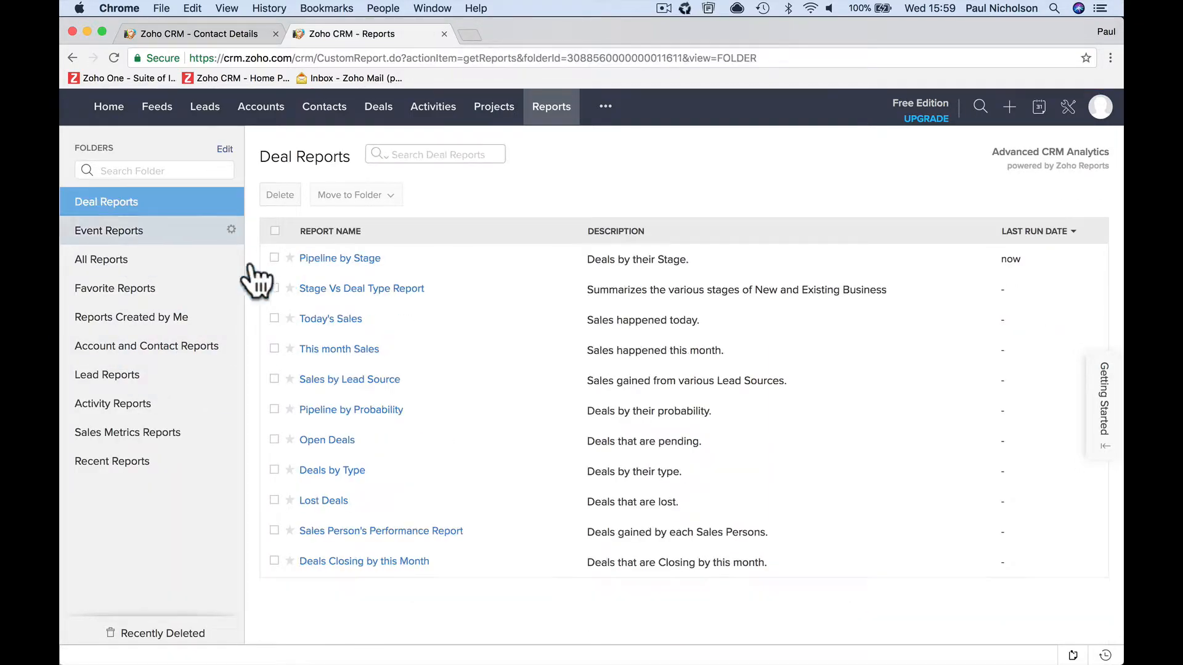
click(349, 259)
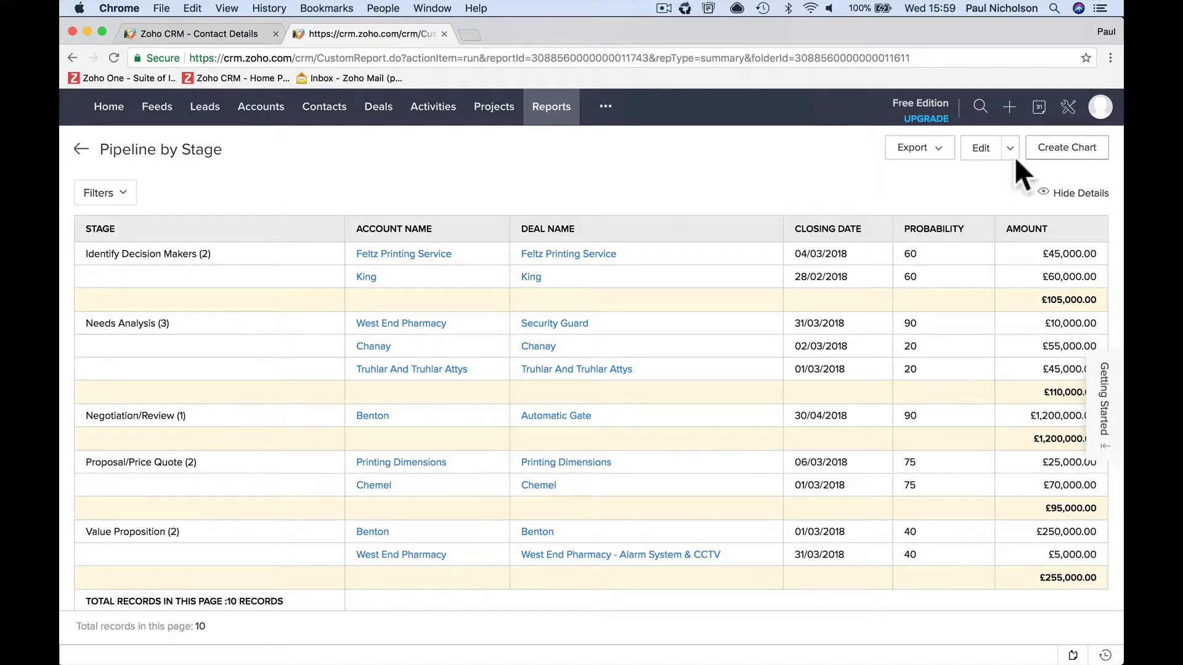
click(1060, 153)
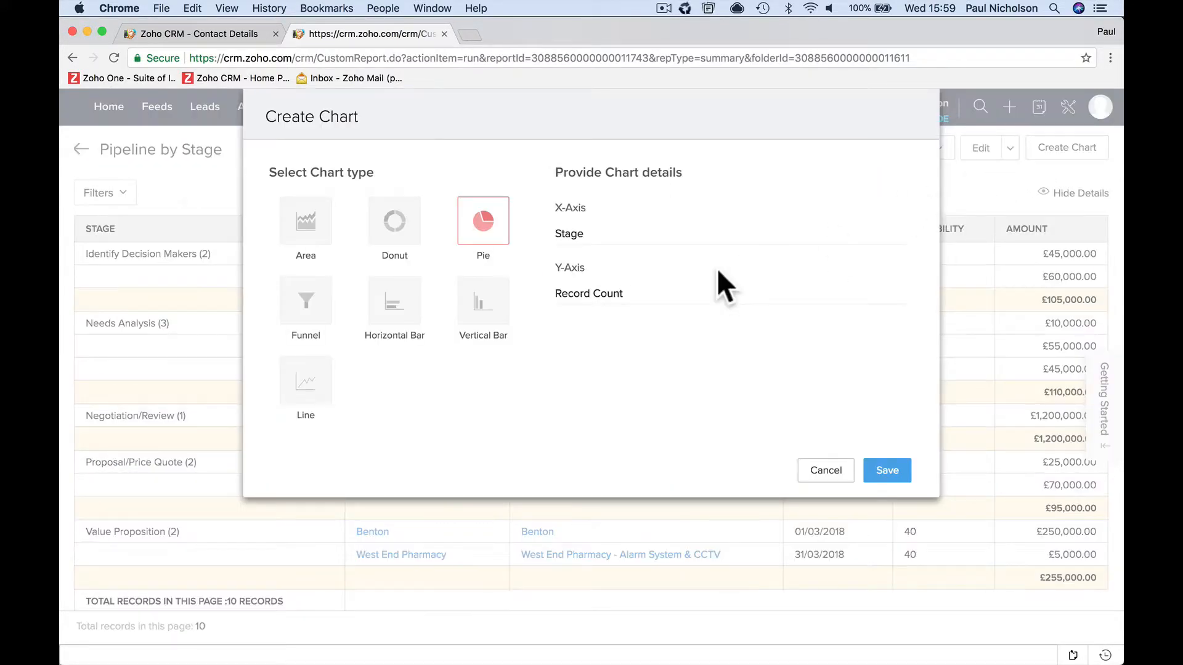
click(480, 318)
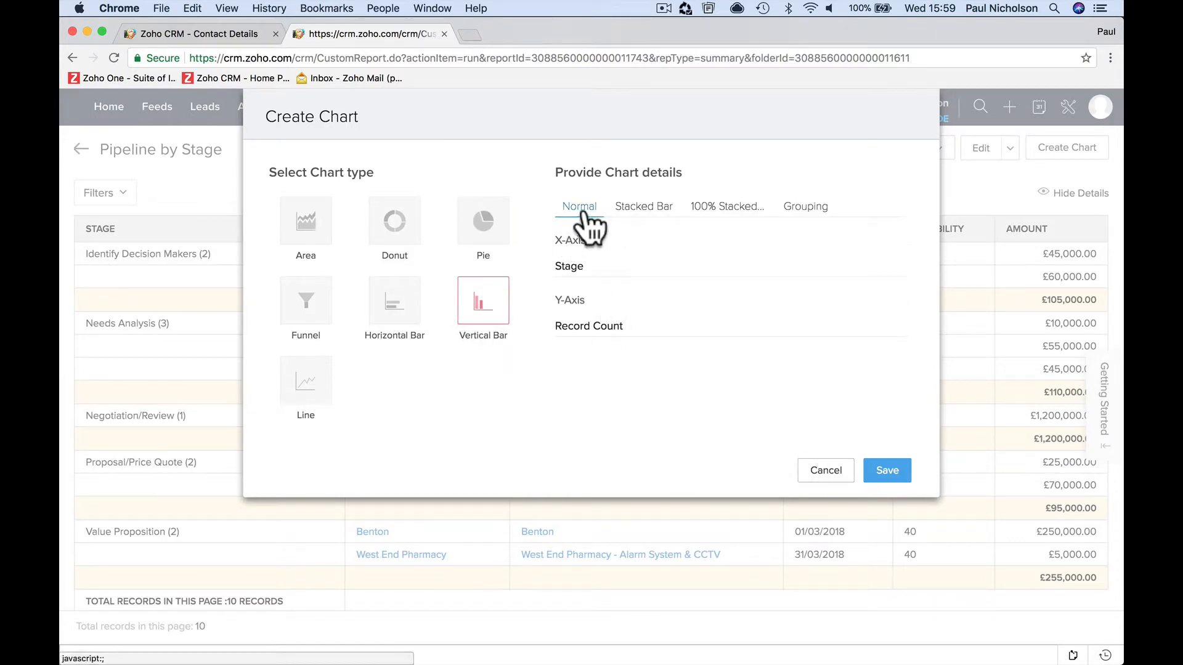
- Plot Stage on the X-axis against Record Count on the Y-axis in the Normal style and save the chart
click(595, 265)
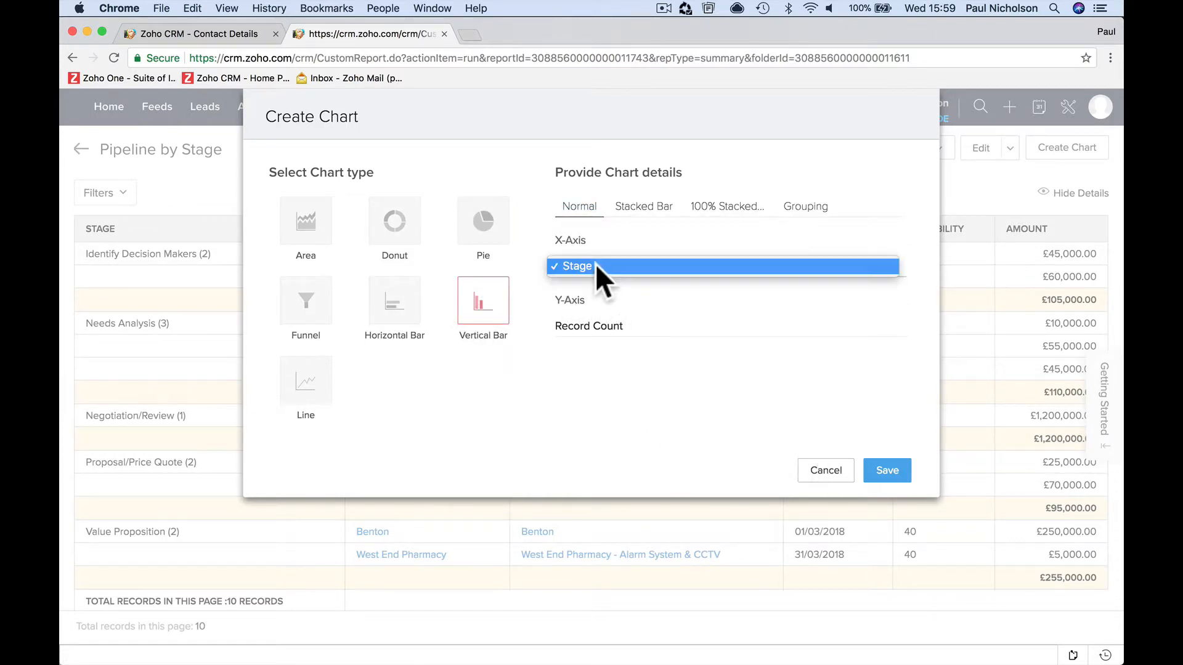
click(617, 330)
click(608, 328)
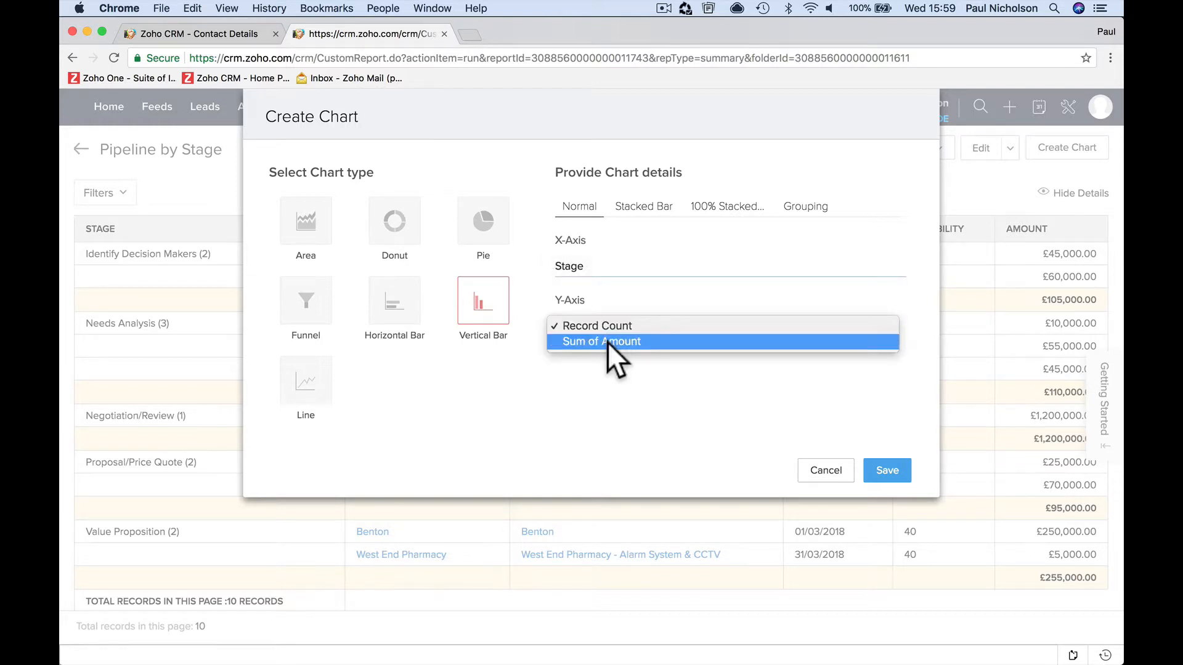
click(608, 342)
click(607, 329)
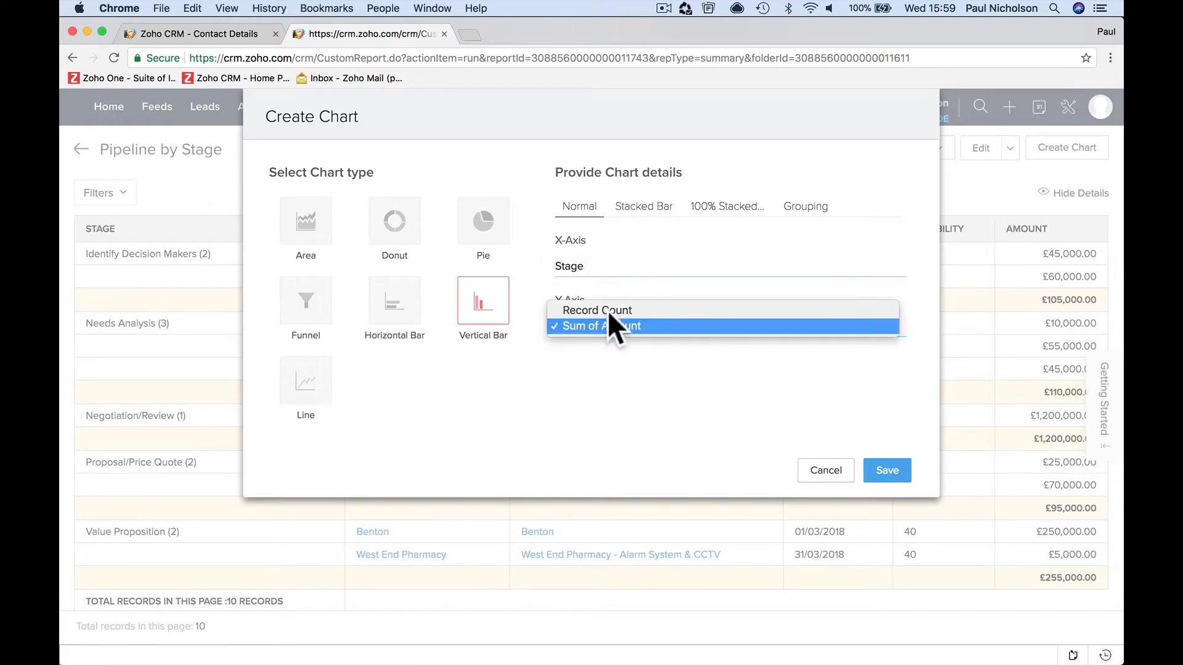
click(609, 308)
click(642, 213)
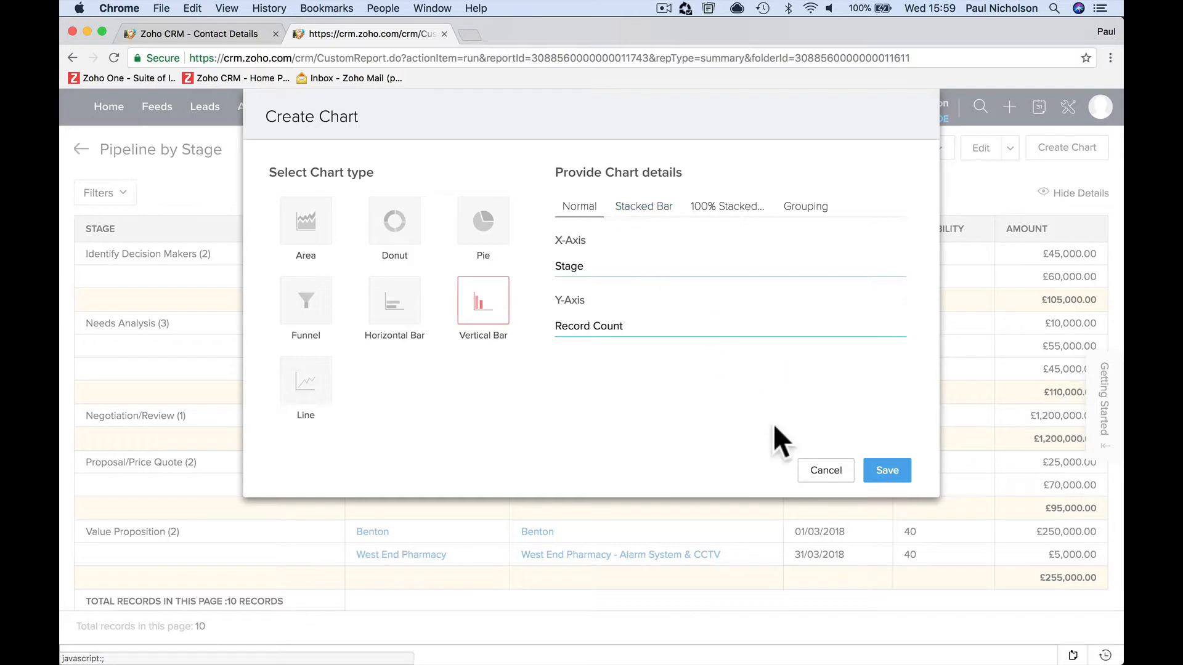
click(887, 470)
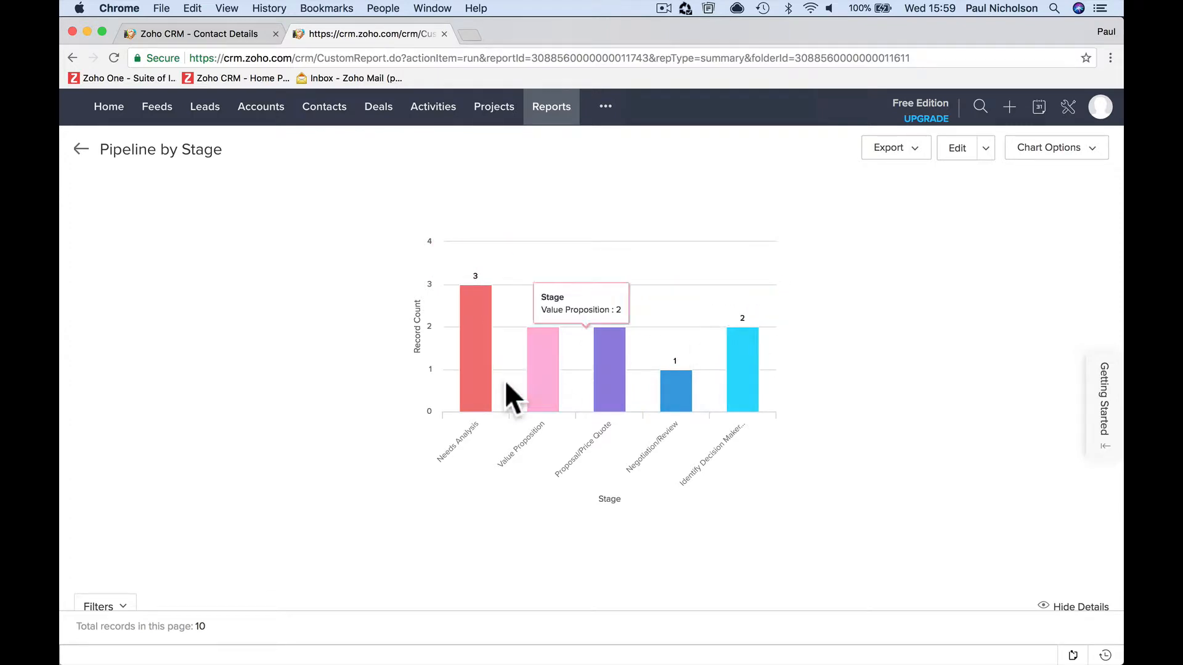
- Examine the chart and the deal table beneath it, and check which export formats are offered
scroll(435, 459, down, 5)
scroll(448, 422, up, 5)
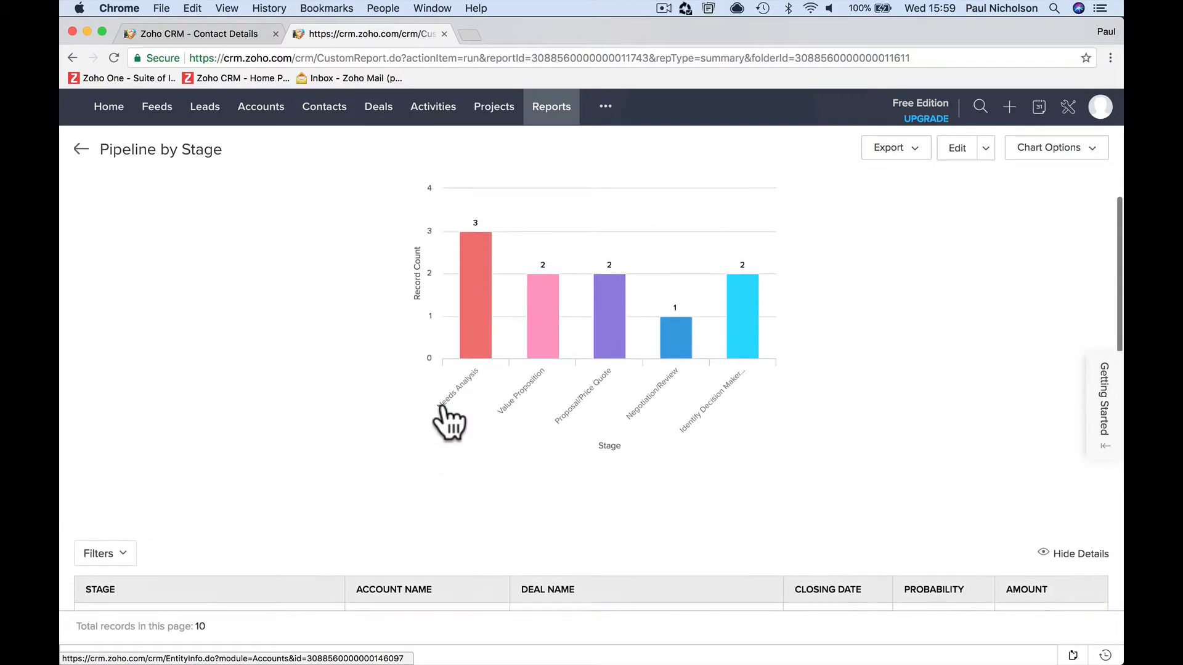
scroll(449, 418, down, 2)
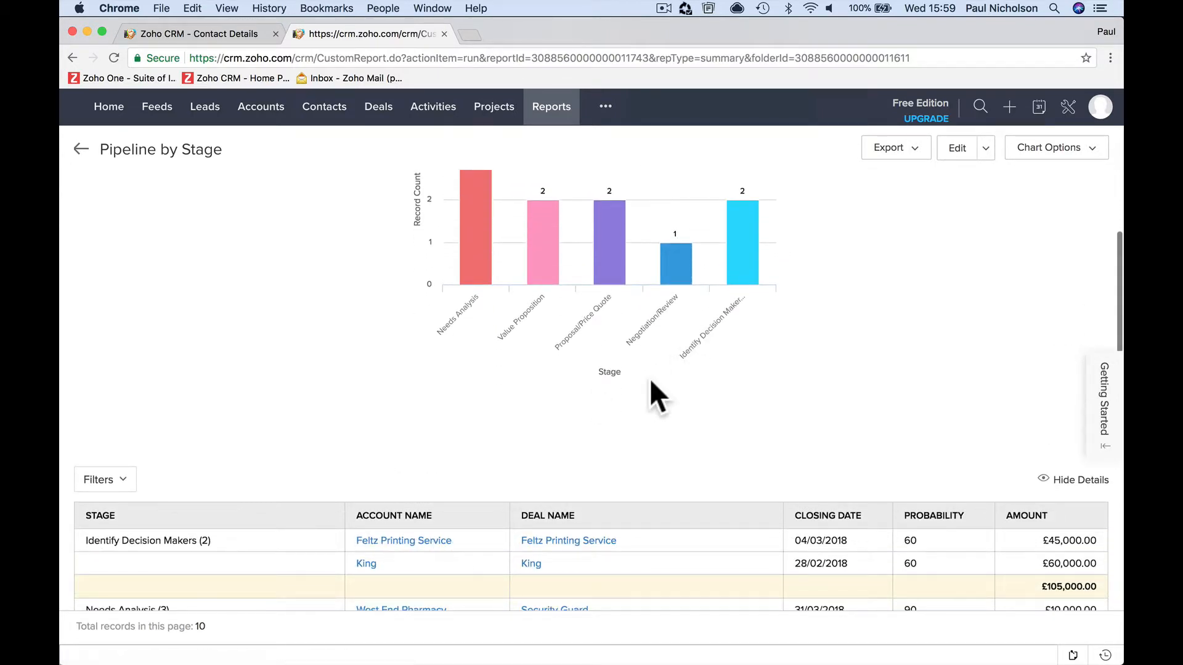
scroll(619, 394, down, 2)
scroll(490, 397, down, 8)
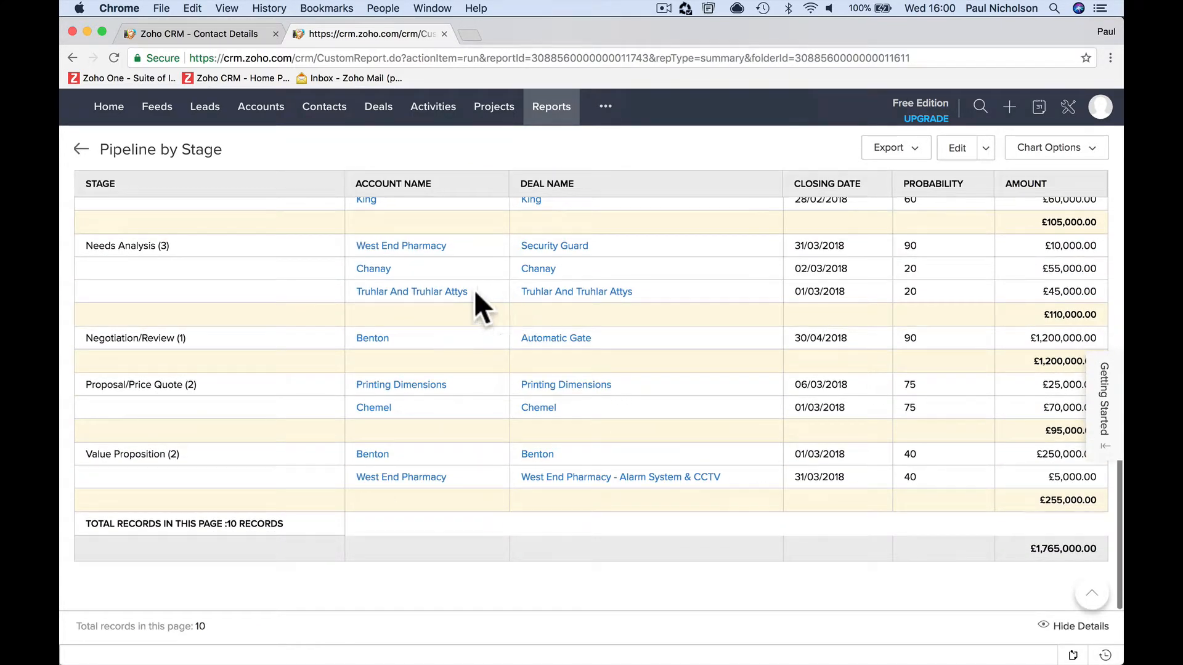
scroll(554, 280, up, 10)
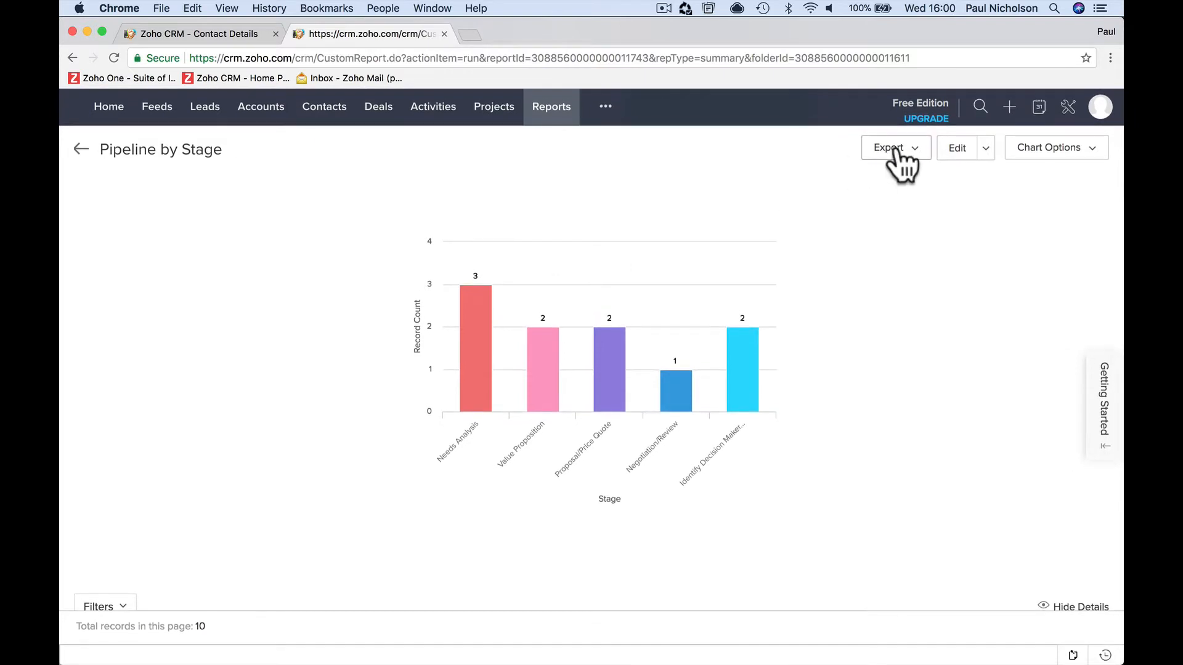
click(911, 154)
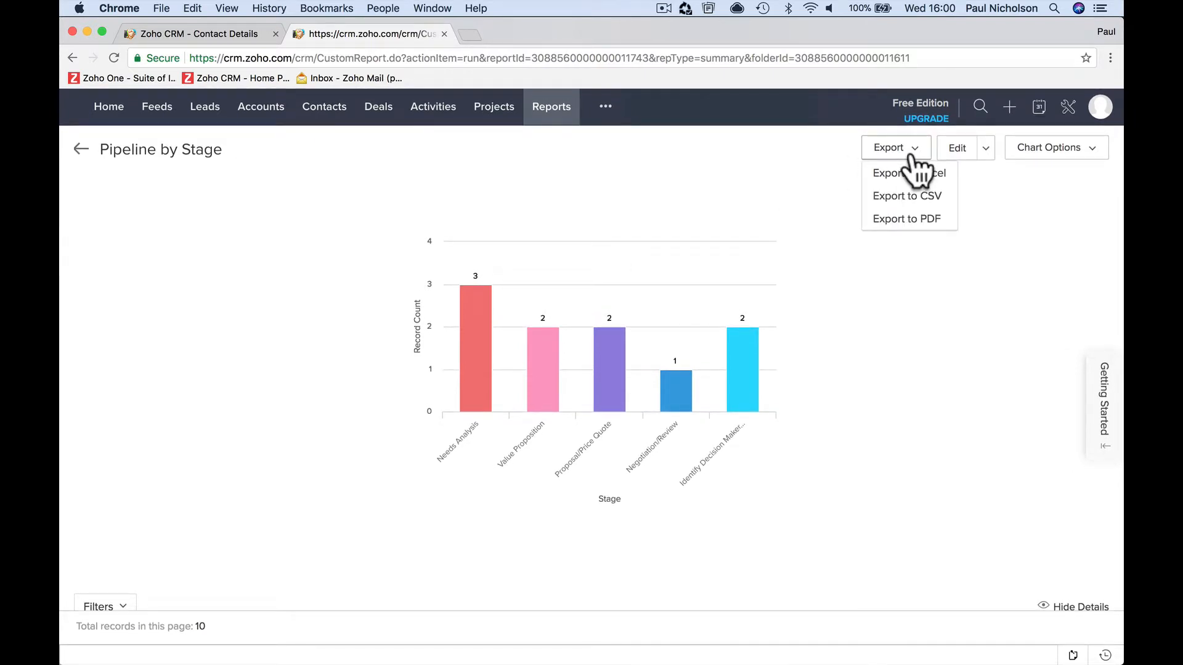
- Open the report for editing to examine its columns, groupings and columns to total, and cancel the edit
click(985, 153)
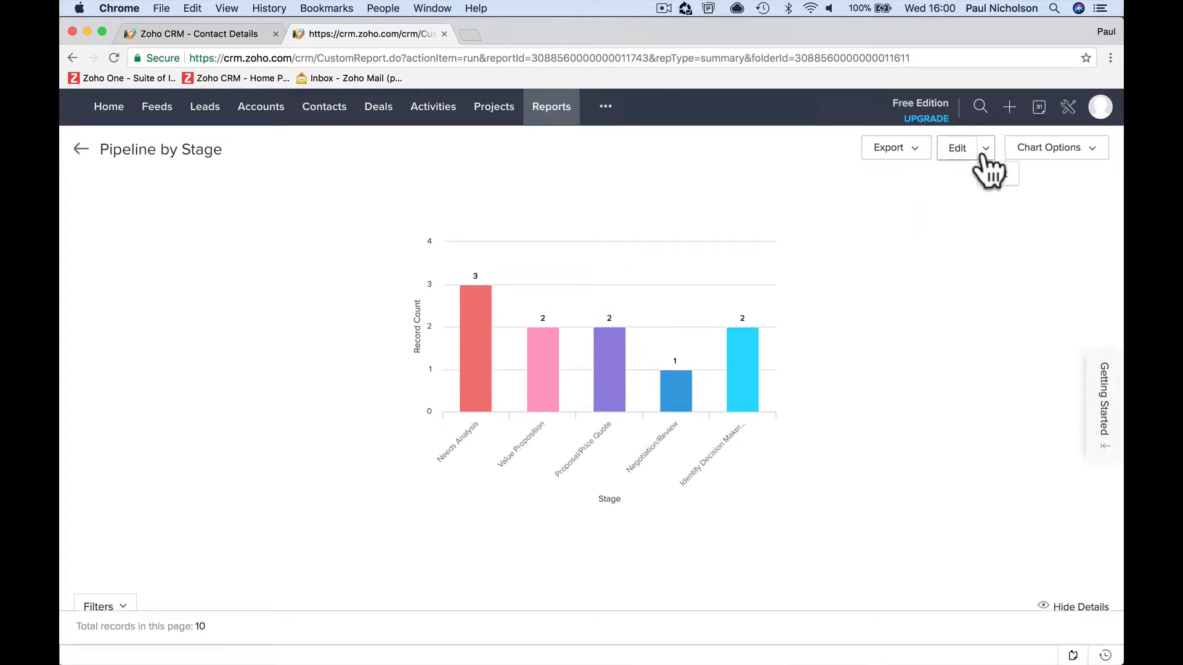
click(991, 180)
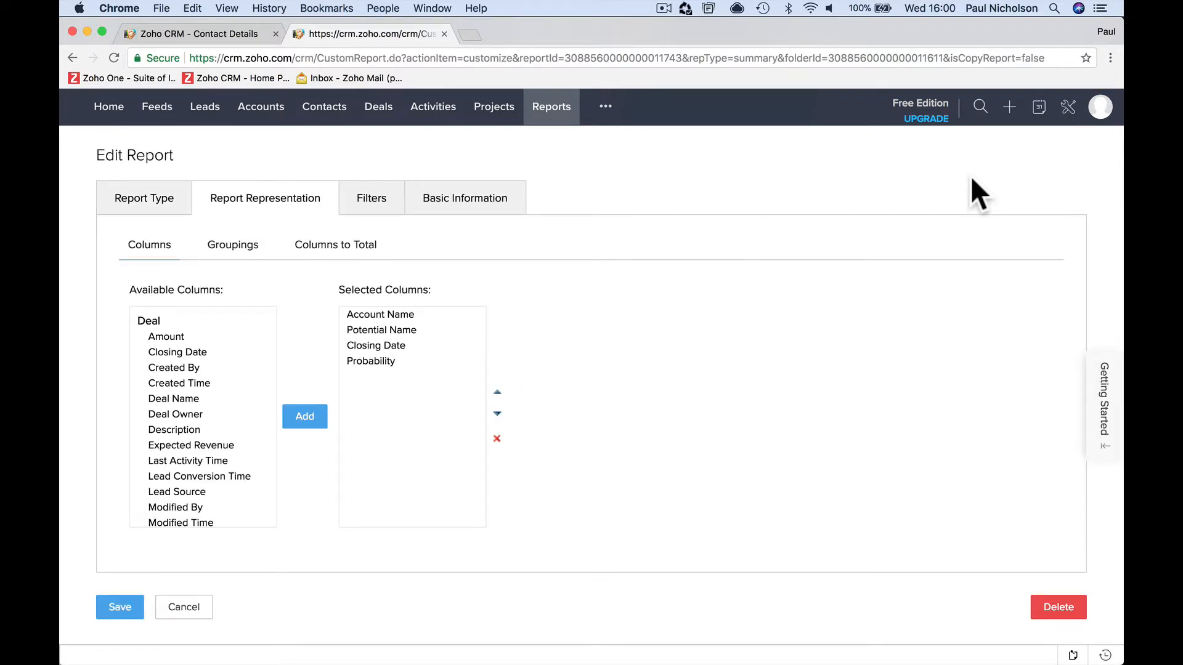
click(365, 313)
click(371, 331)
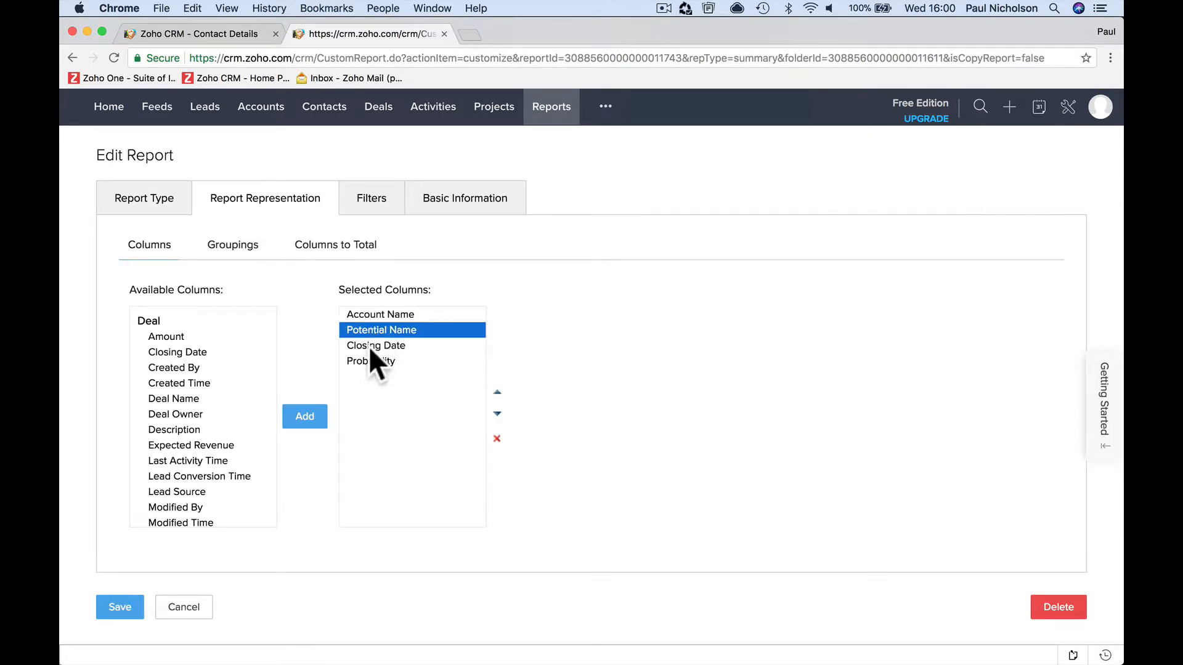
click(365, 346)
click(235, 246)
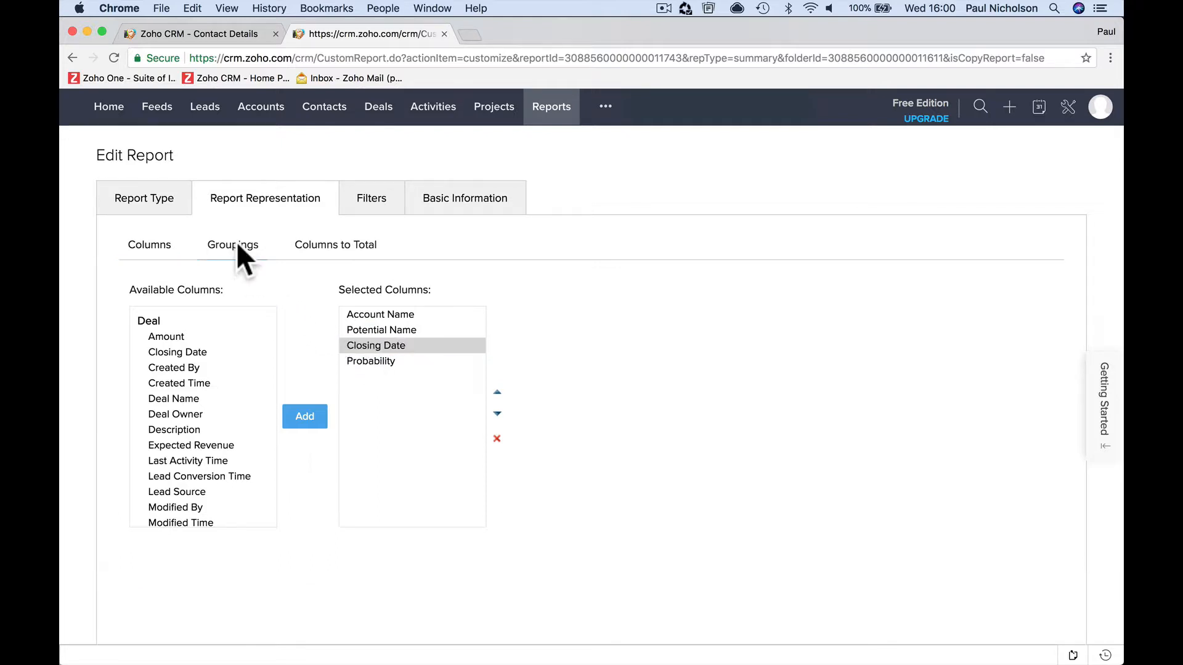
click(298, 247)
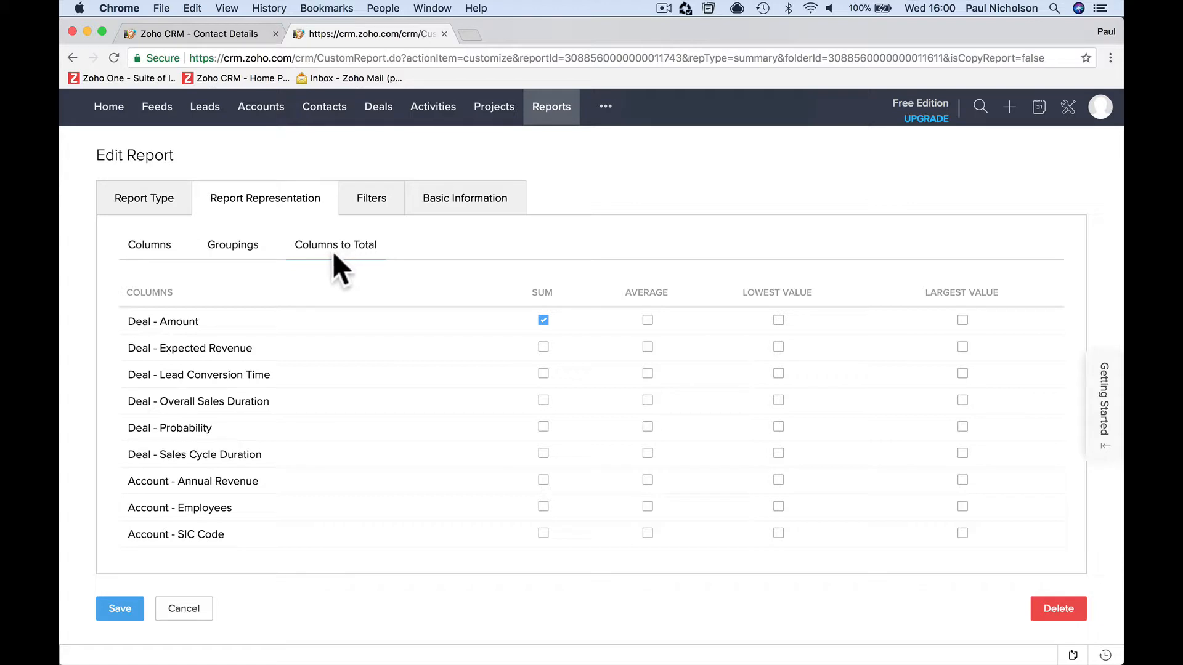
click(184, 609)
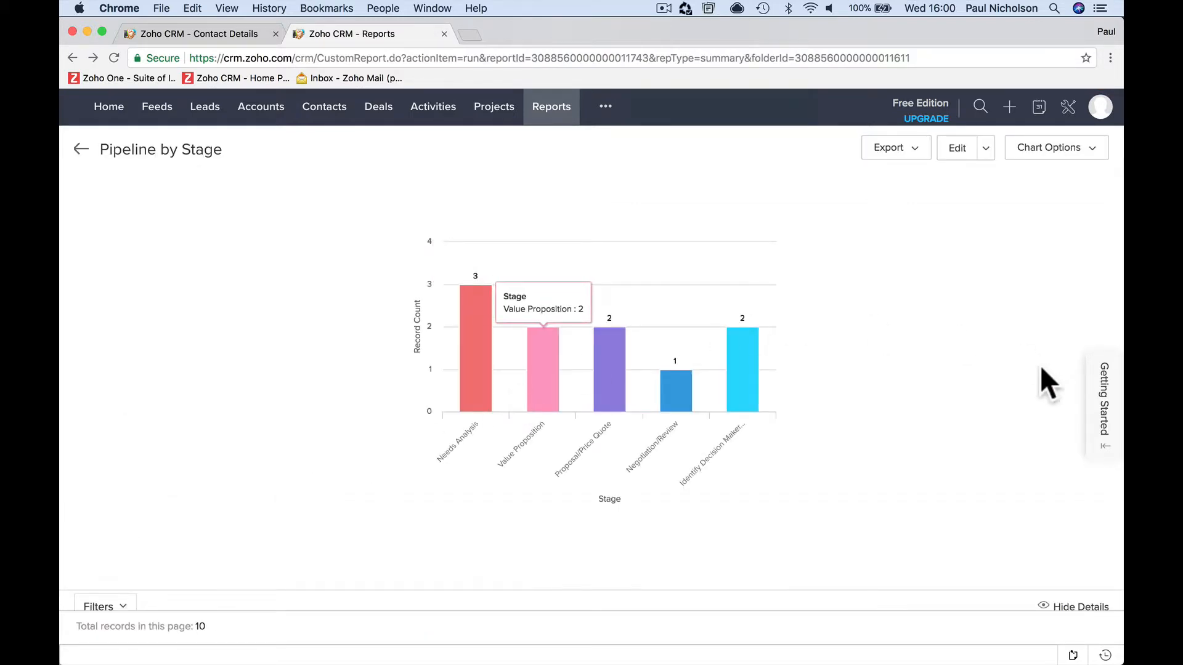
- Edit the report to total Deal - Expected Revenue by sum and save it
scroll(833, 331, down, 10)
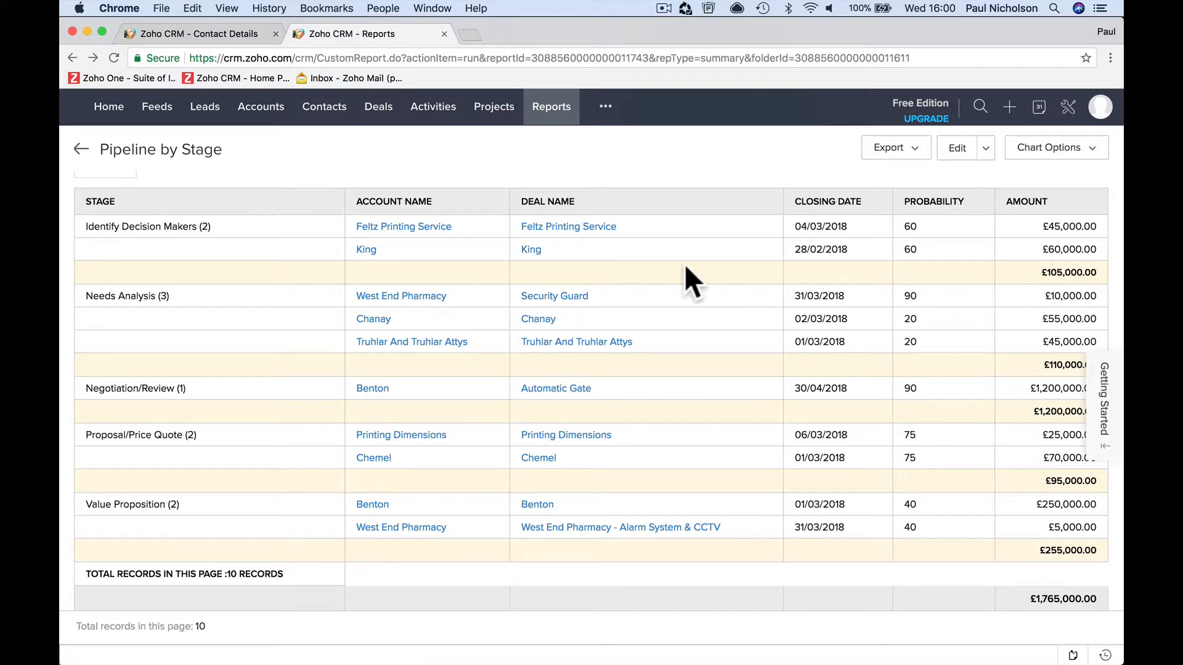
scroll(685, 264, up, 5)
click(949, 154)
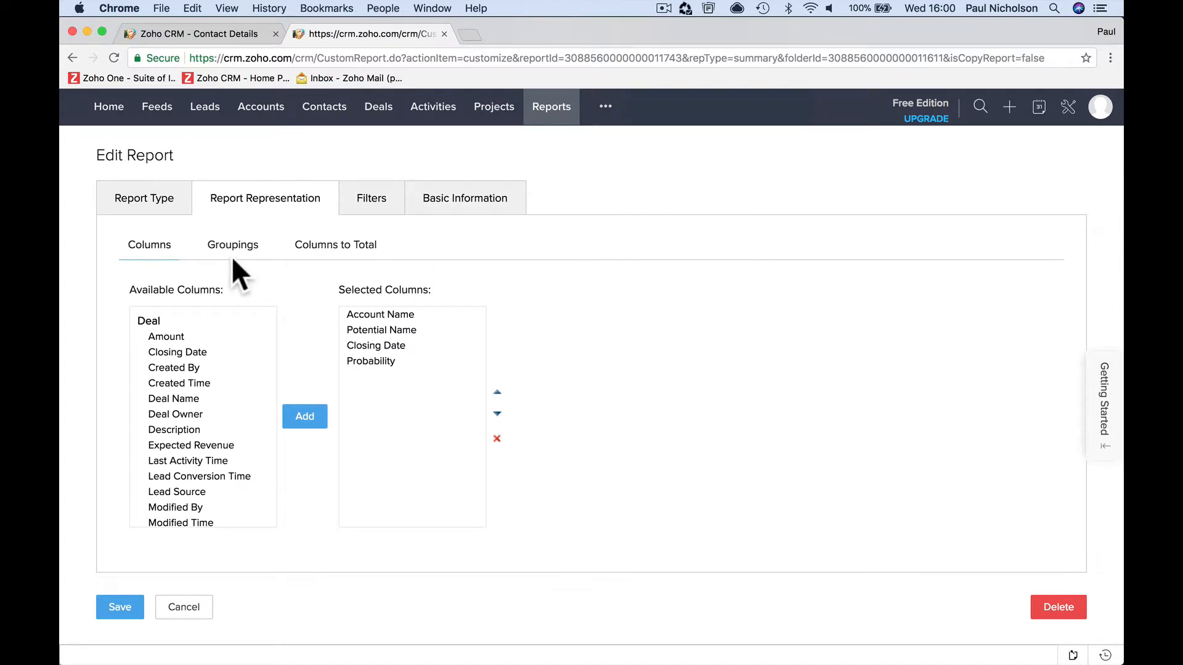
click(233, 246)
click(345, 246)
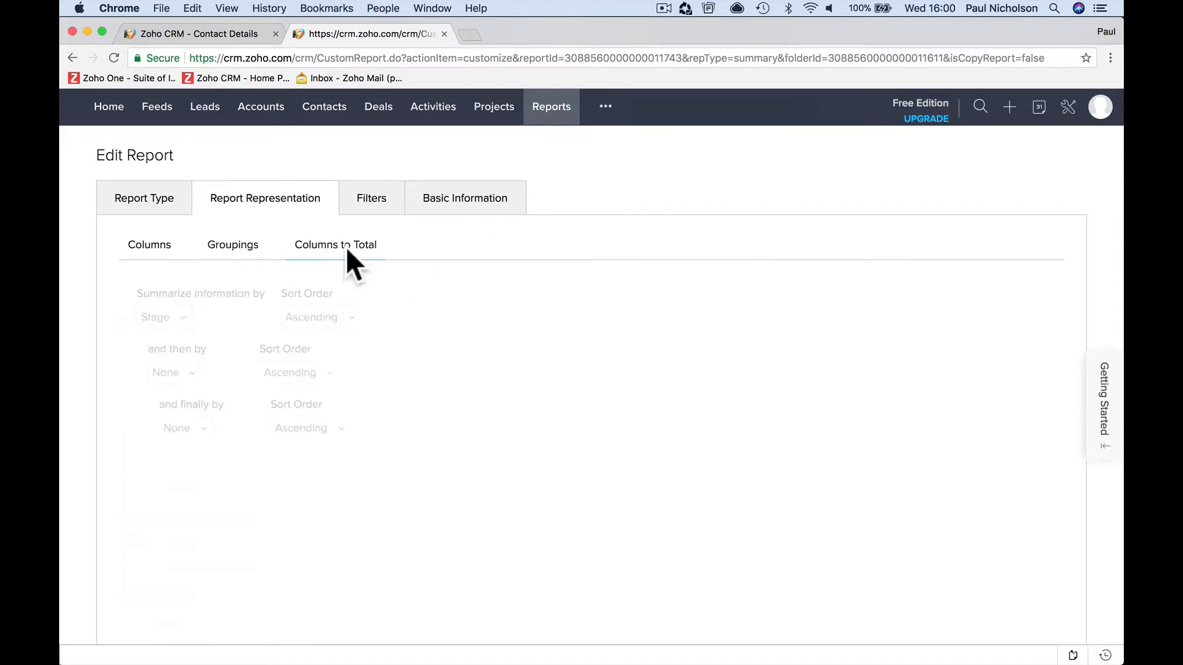
scroll(305, 384, down, 1)
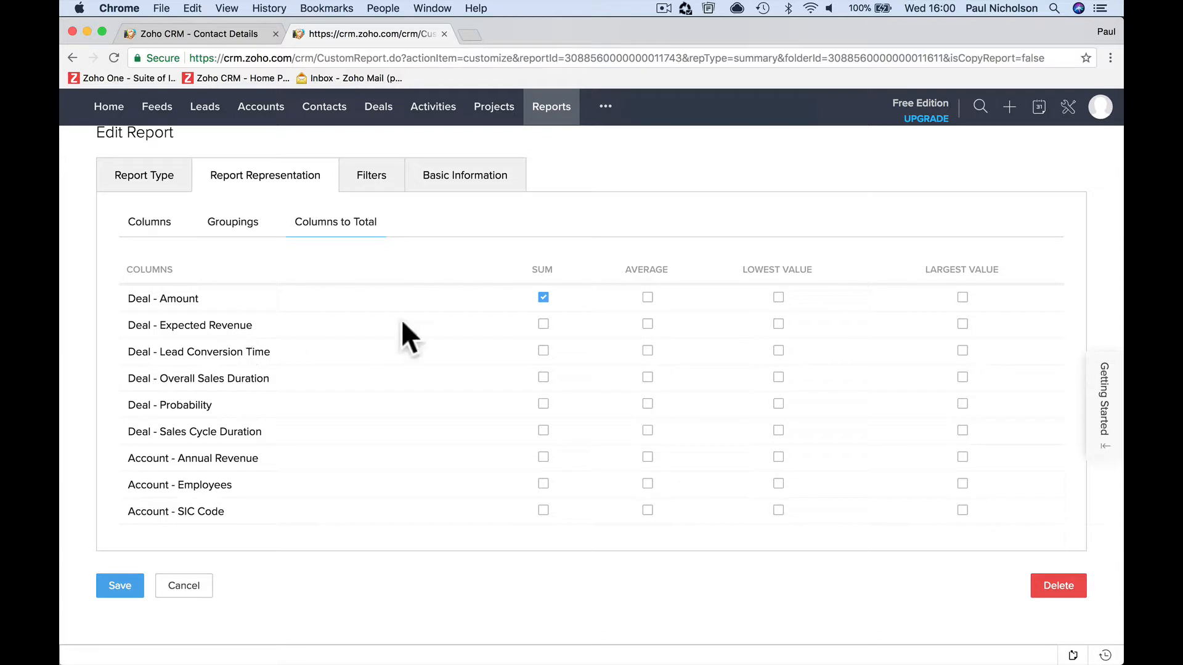
click(543, 324)
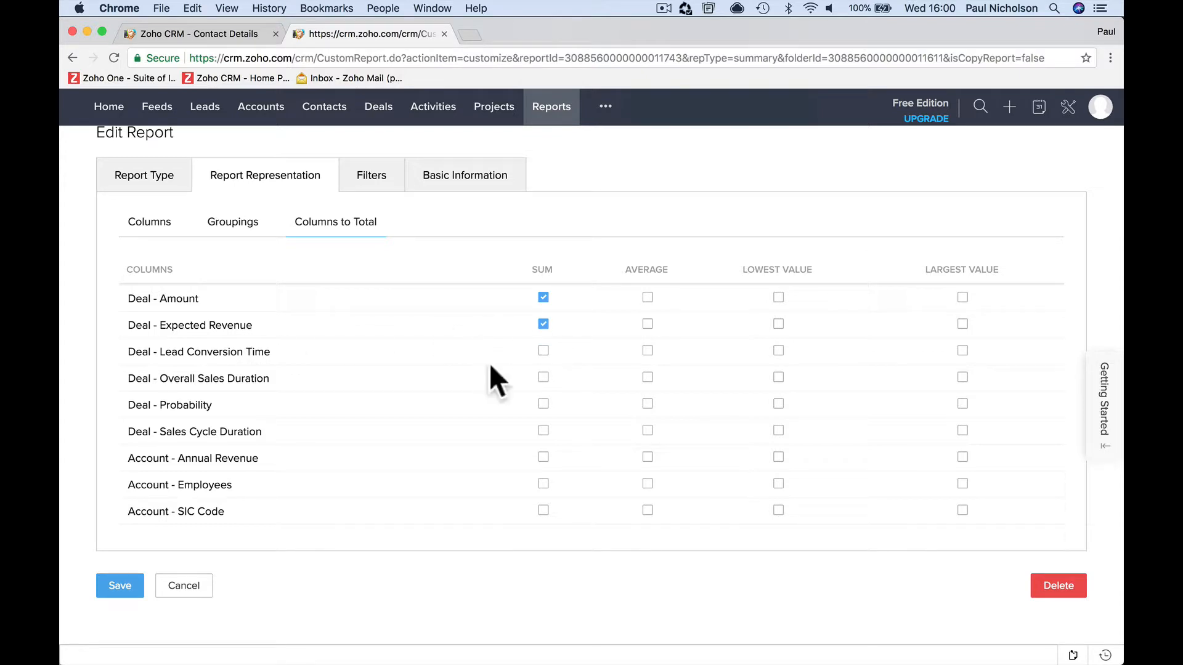
click(114, 588)
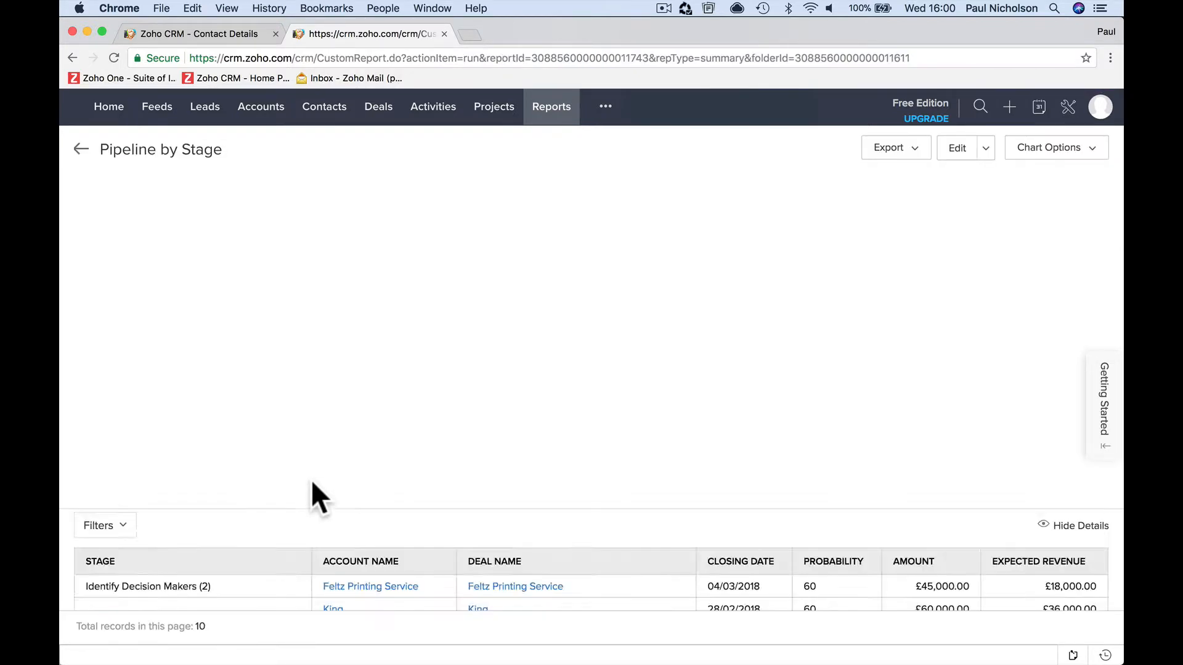
- Compare the probability, amount and expected revenue of the deals, including the stage subtotals and grand totals
scroll(467, 575, down, 7)
scroll(469, 578, down, 2)
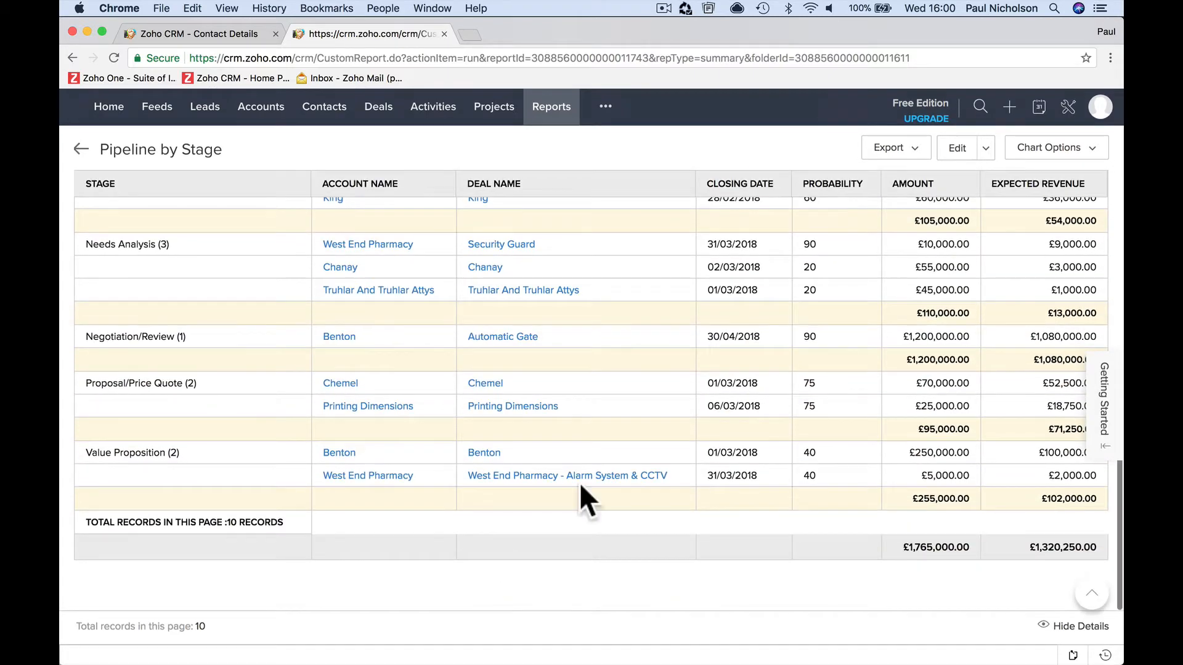
scroll(860, 271, up, 4)
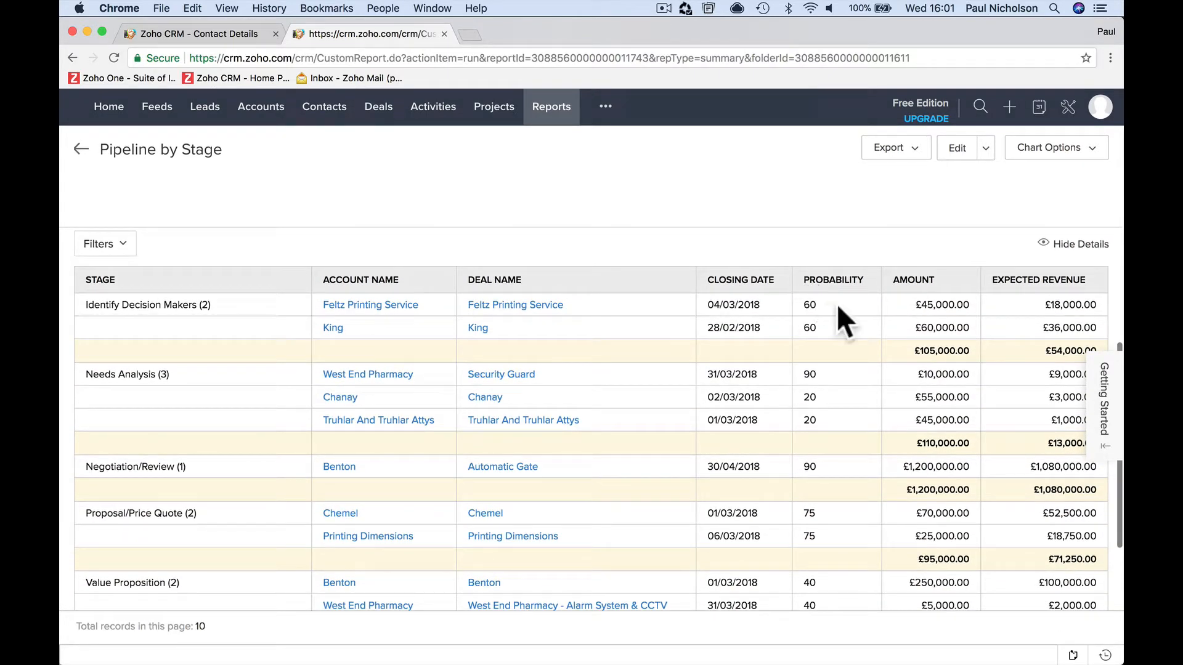
scroll(886, 308, down, 2)
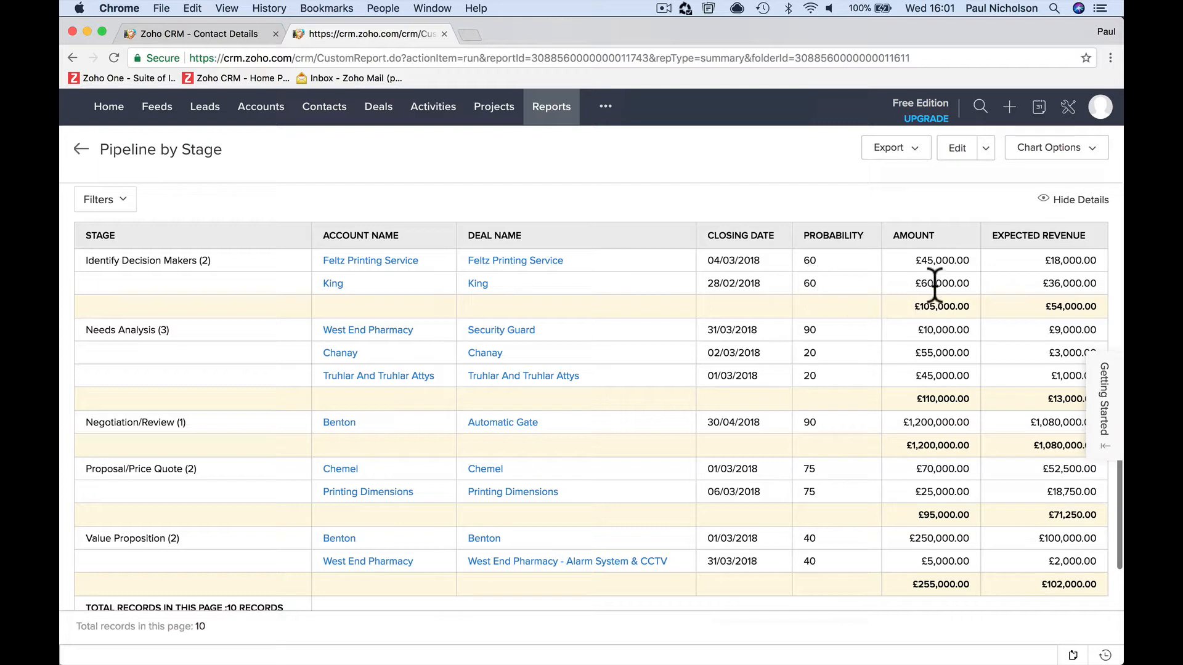
scroll(975, 309, down, 3)
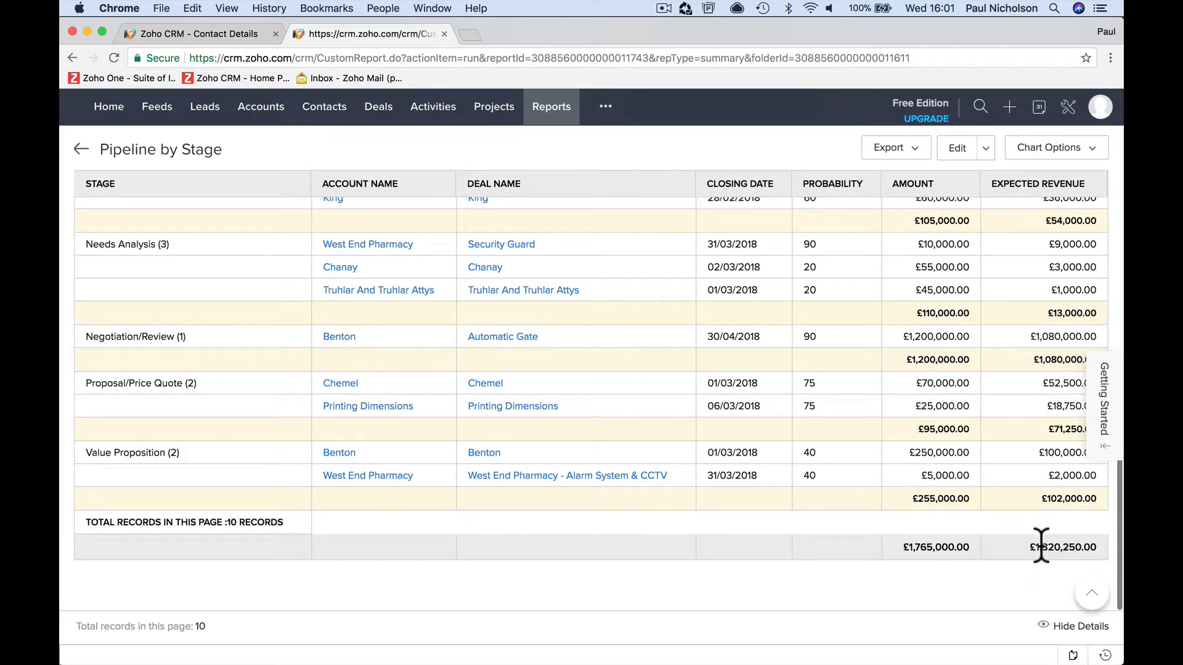
double_click(1030, 549)
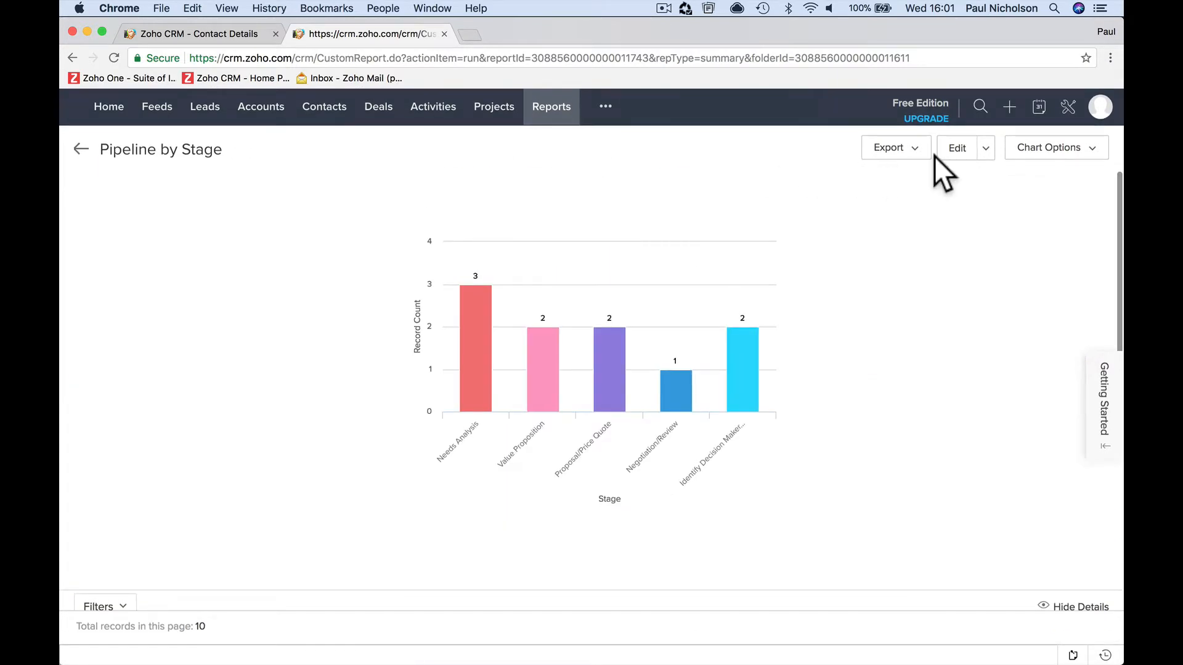
- Review the report's columns to total, save it again and check the totals at the end of the table
click(954, 154)
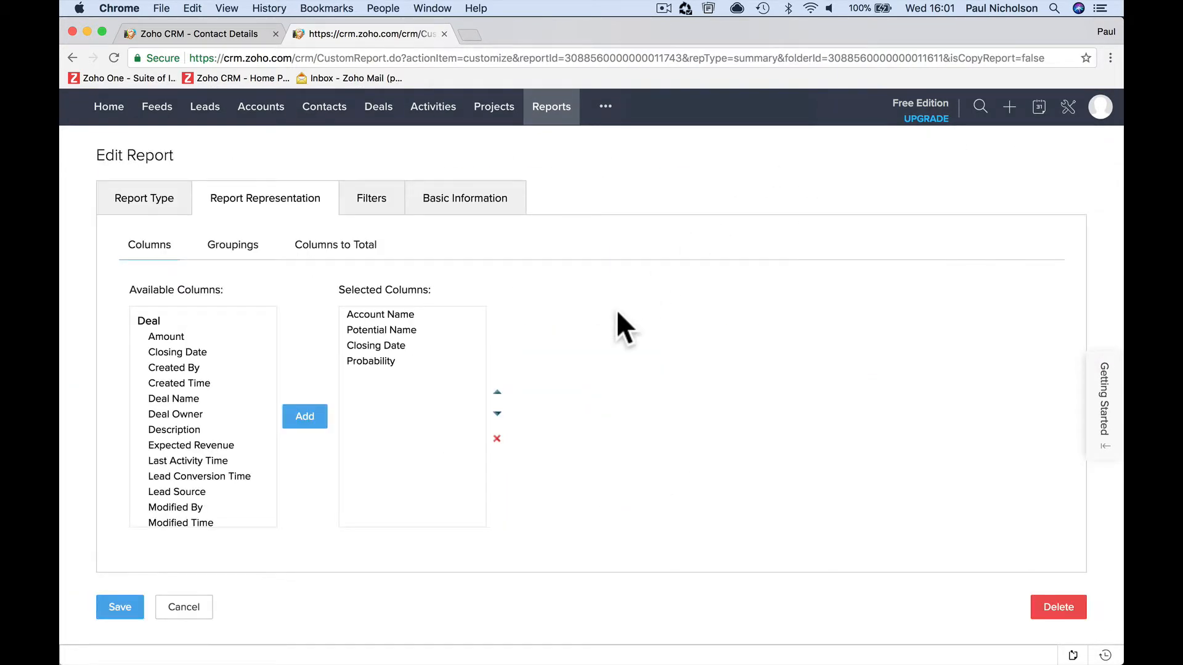
click(320, 246)
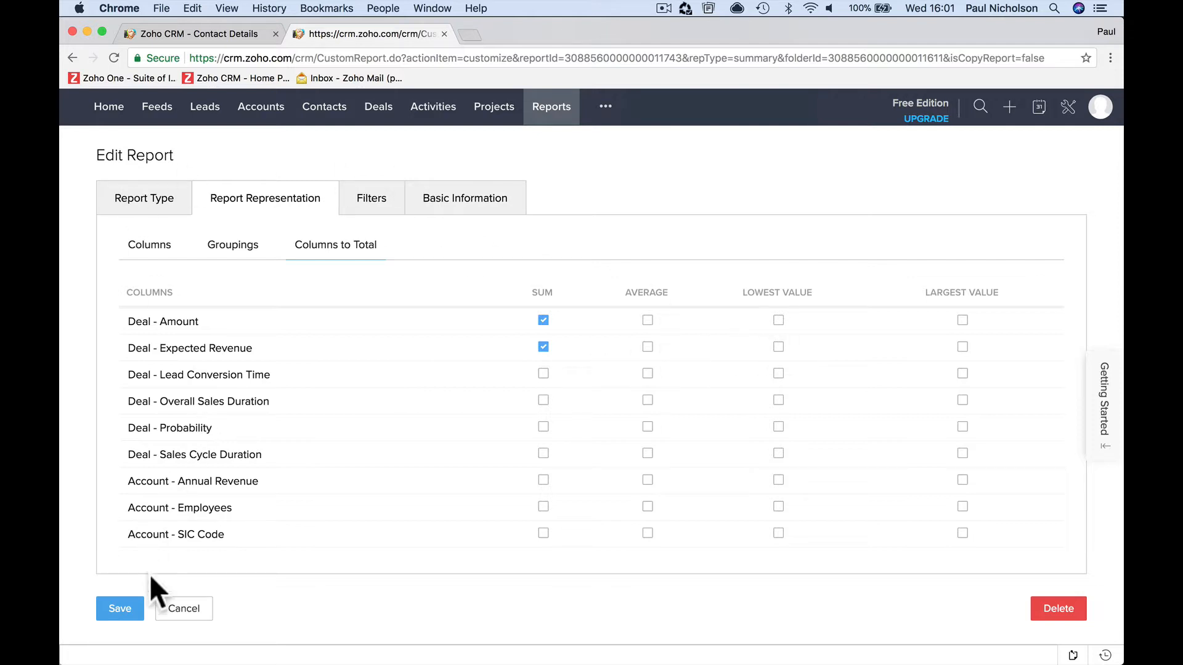
click(123, 609)
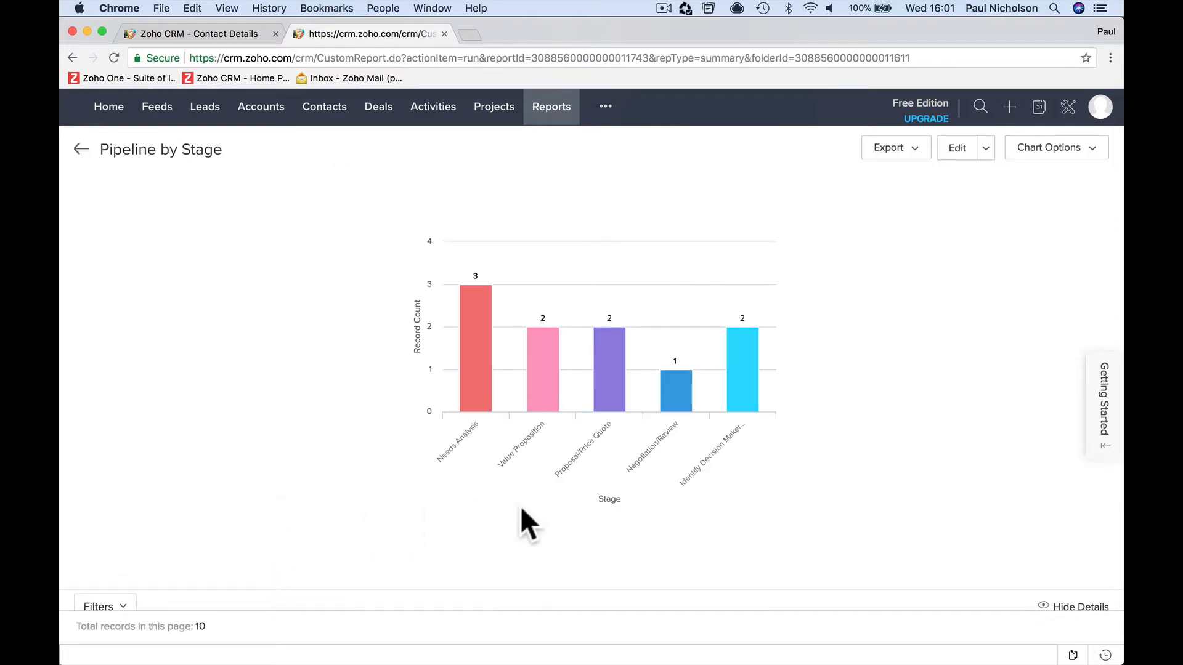
scroll(524, 514, down, 10)
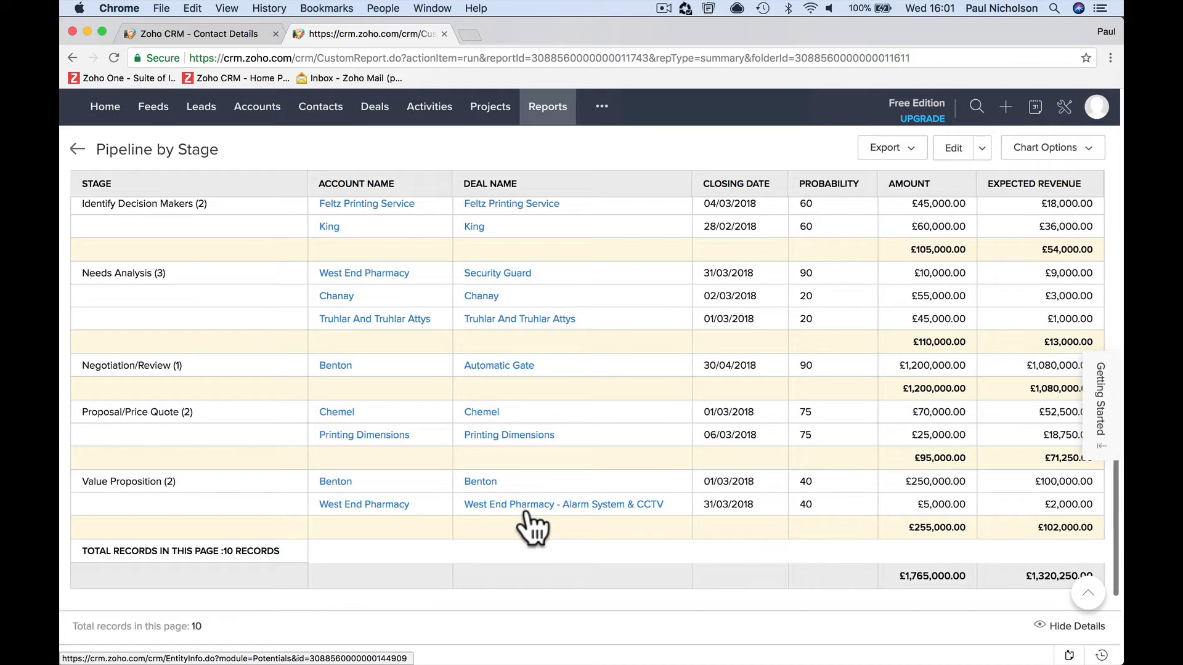
scroll(851, 583, down, 2)
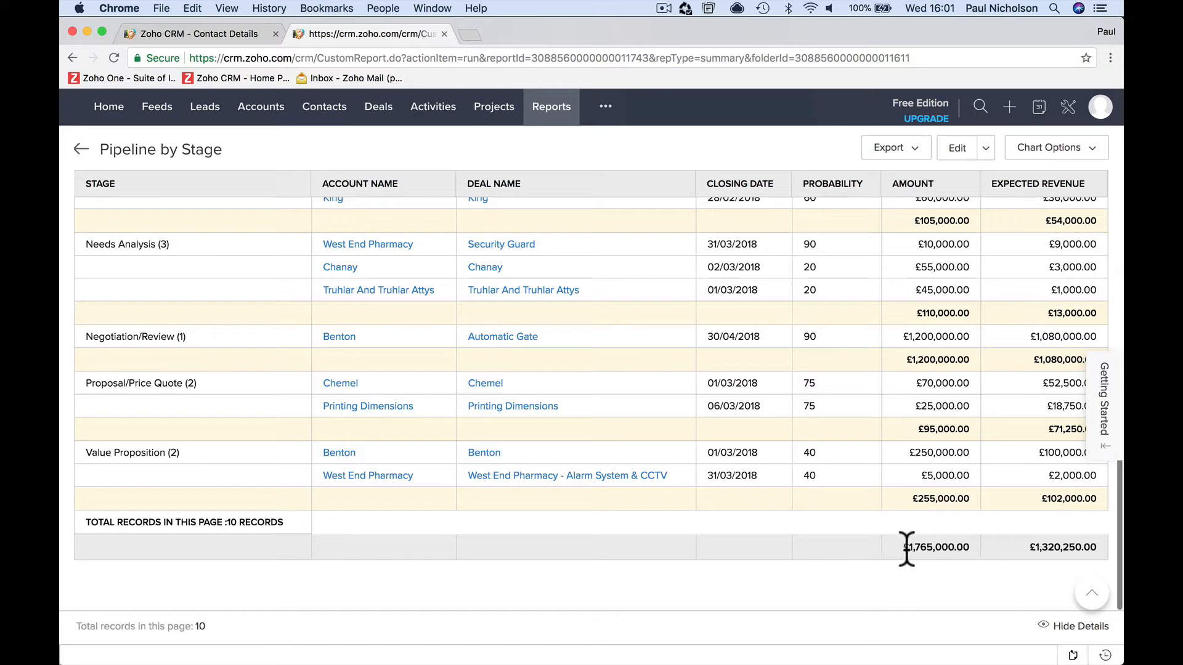
- Compare the Amount and Expected Revenue grand totals at the end of the table with the stage subtotals
drag(912, 547, 904, 547)
click(1005, 557)
scroll(1005, 558, up, 3)
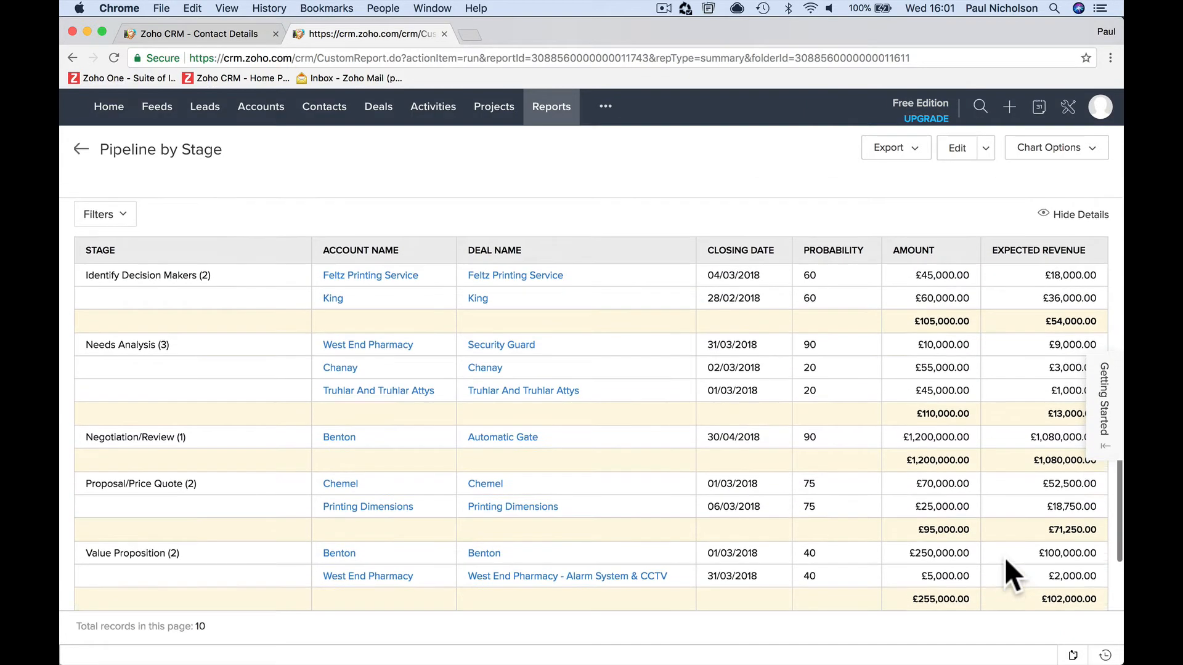
scroll(1016, 370, down, 3)
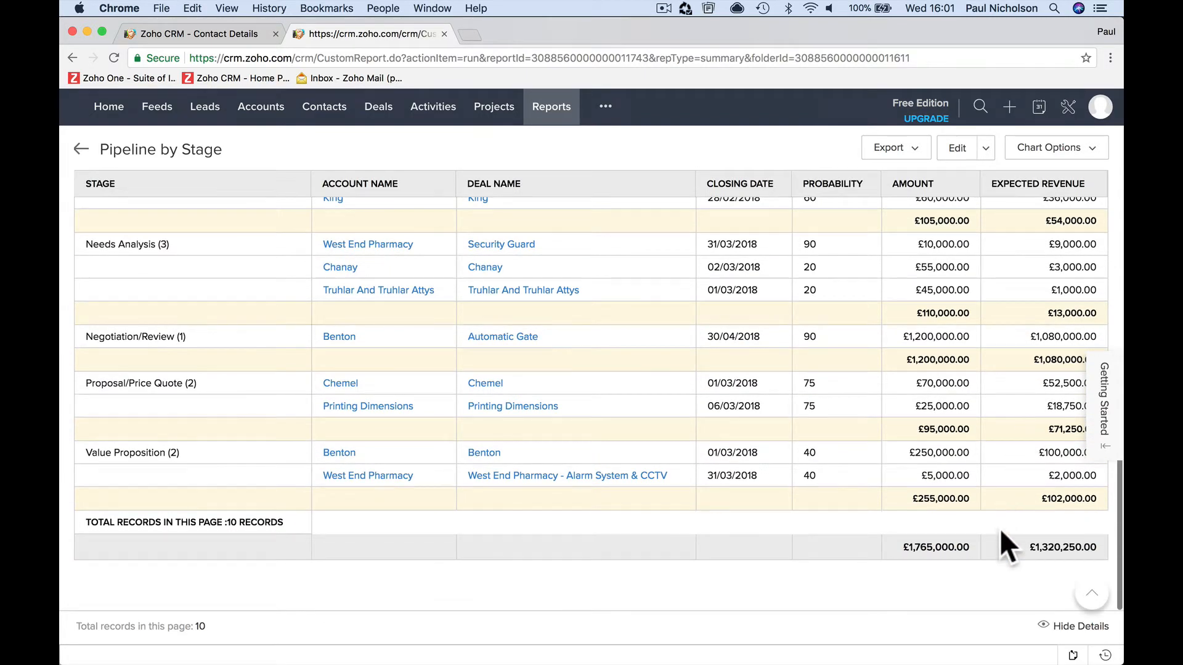
scroll(724, 376, up, 2)
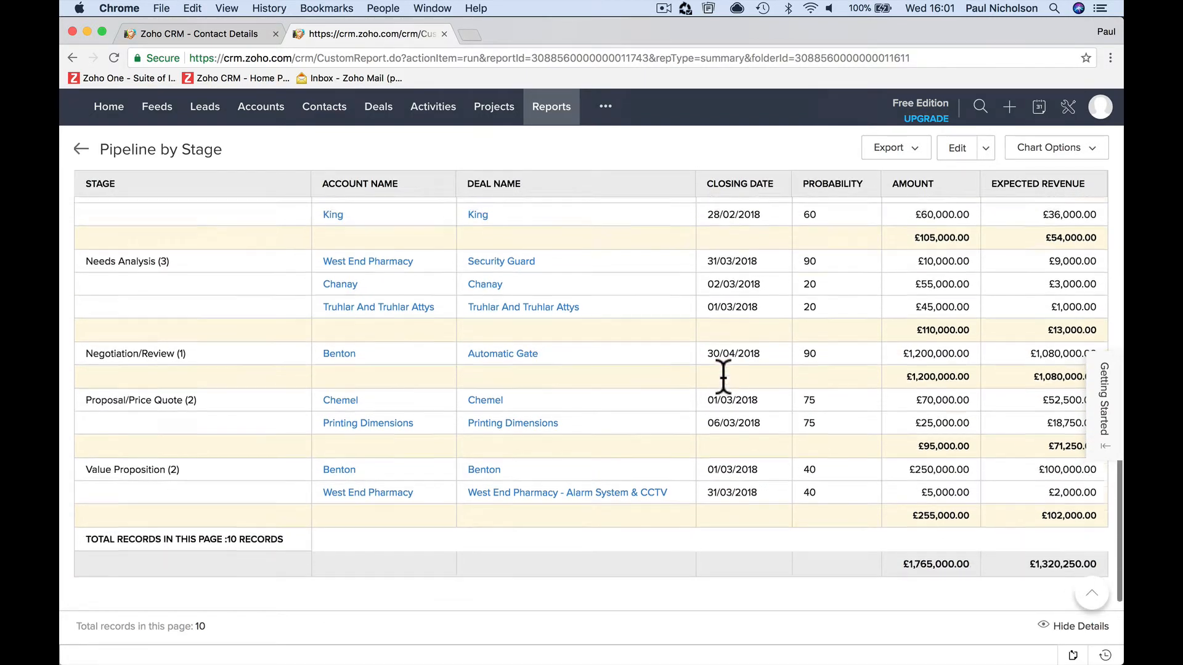
scroll(723, 376, down, 2)
scroll(970, 225, up, 2)
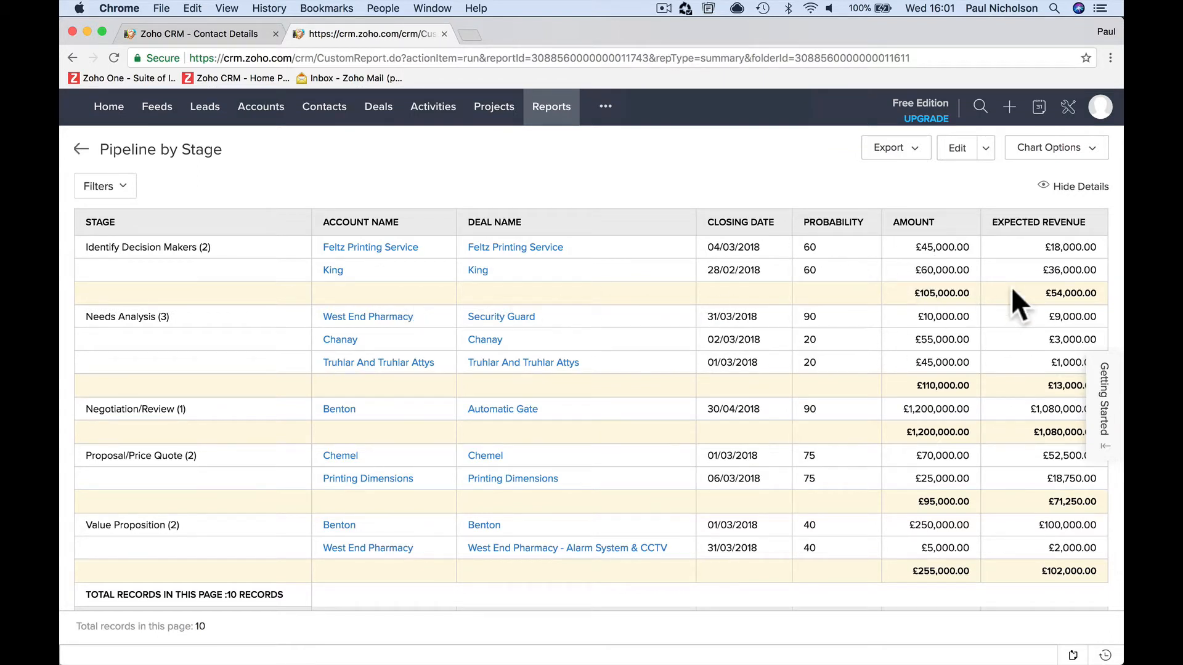
scroll(1011, 286, down, 3)
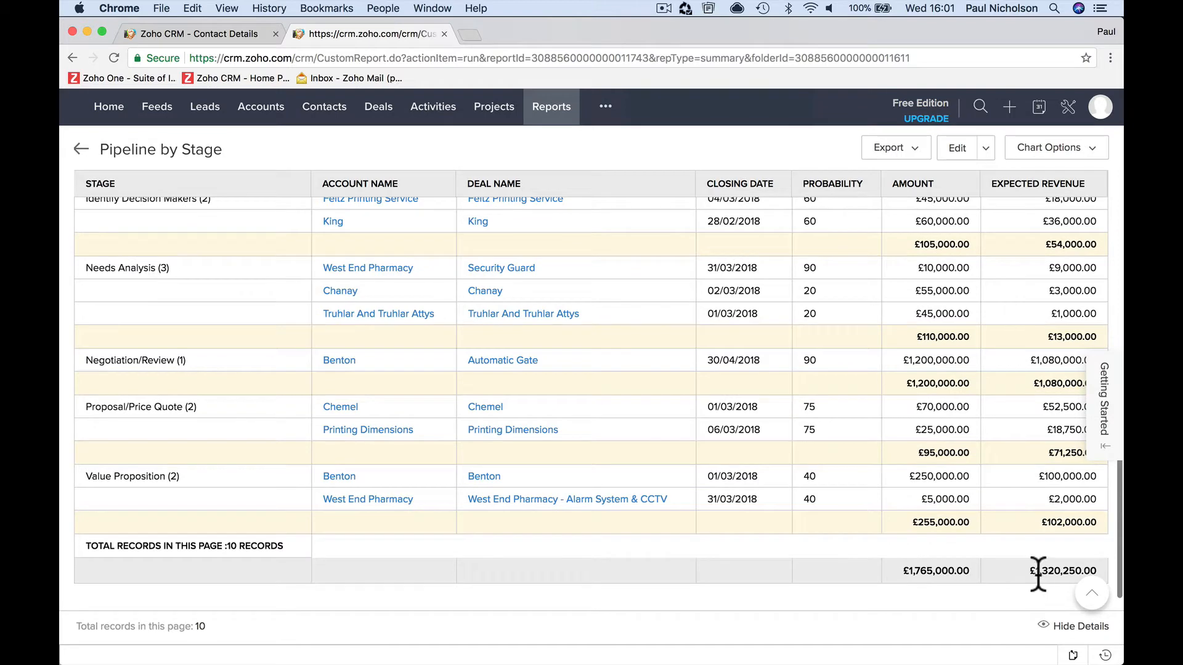
drag(1027, 570, 1084, 572)
drag(900, 570, 934, 571)
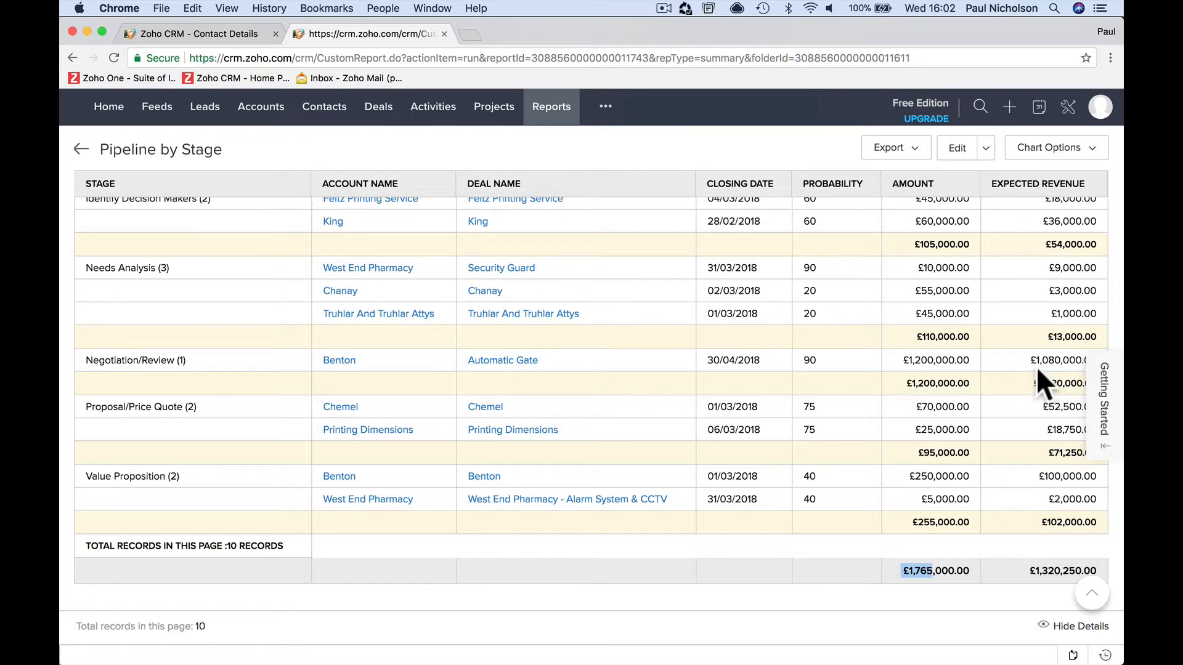
- Edit the report to summarize its information by Closing Date, save it and check the grouped table
scroll(1036, 367, up, 4)
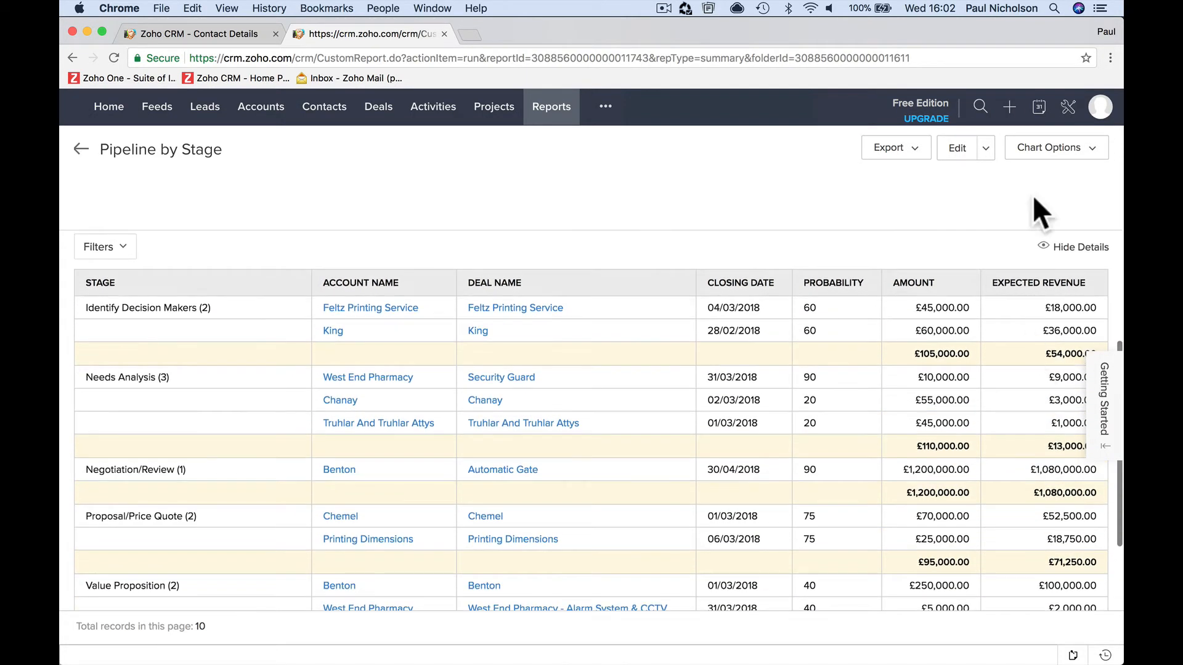
click(959, 150)
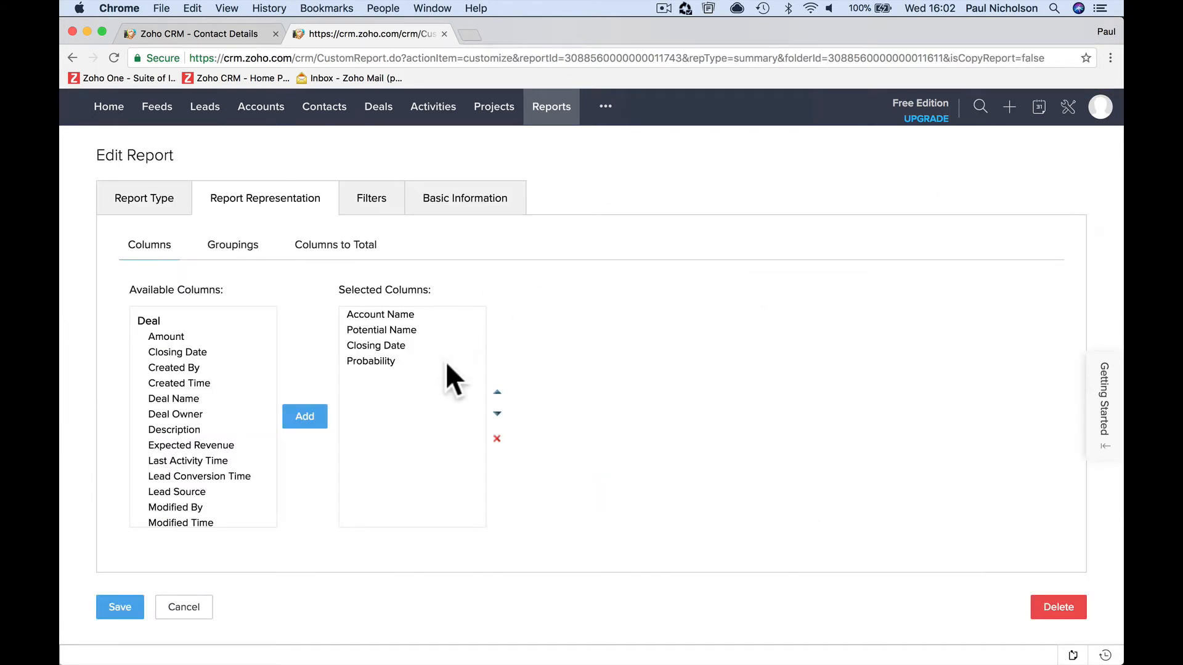
click(216, 246)
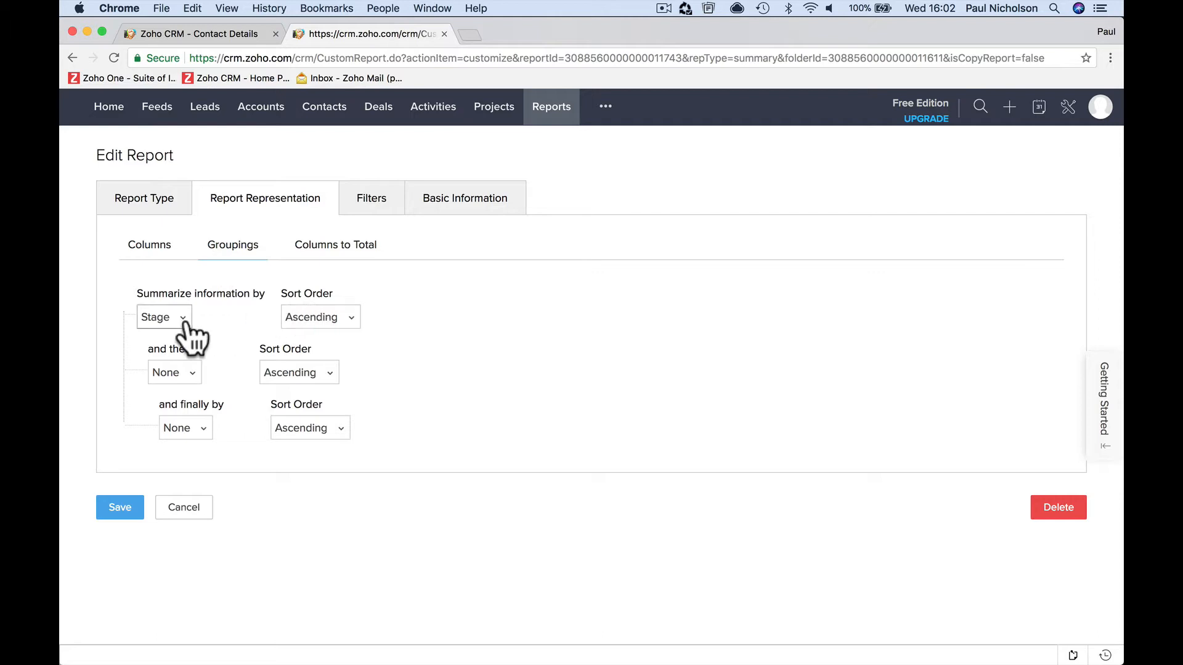
click(155, 318)
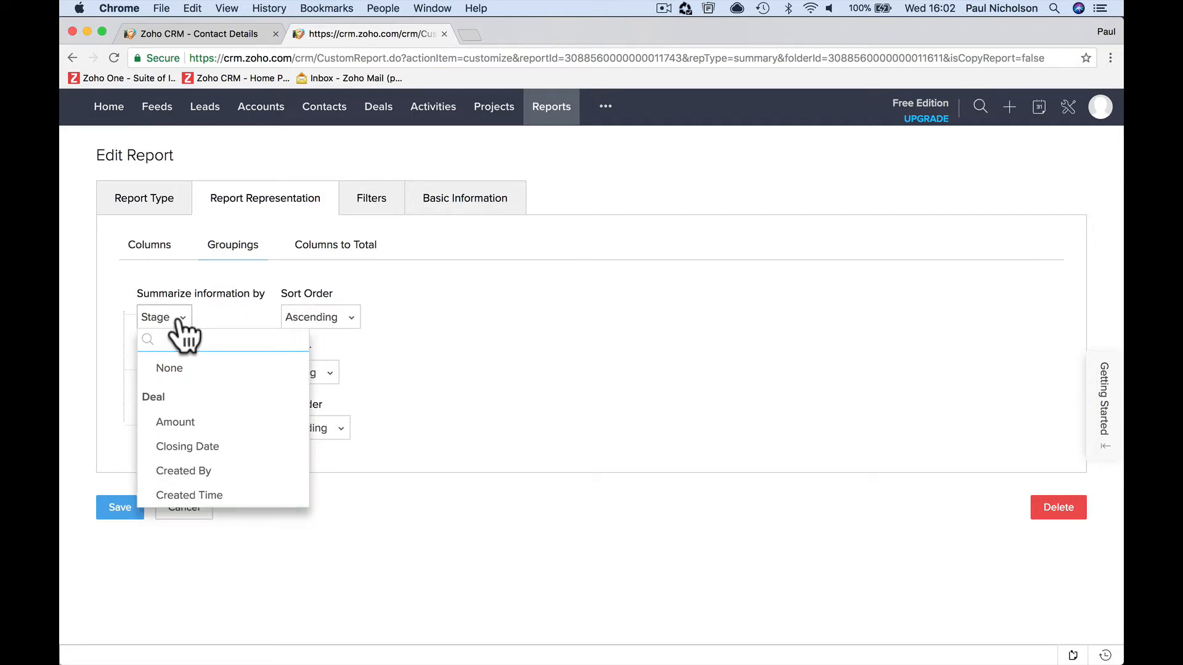
click(175, 447)
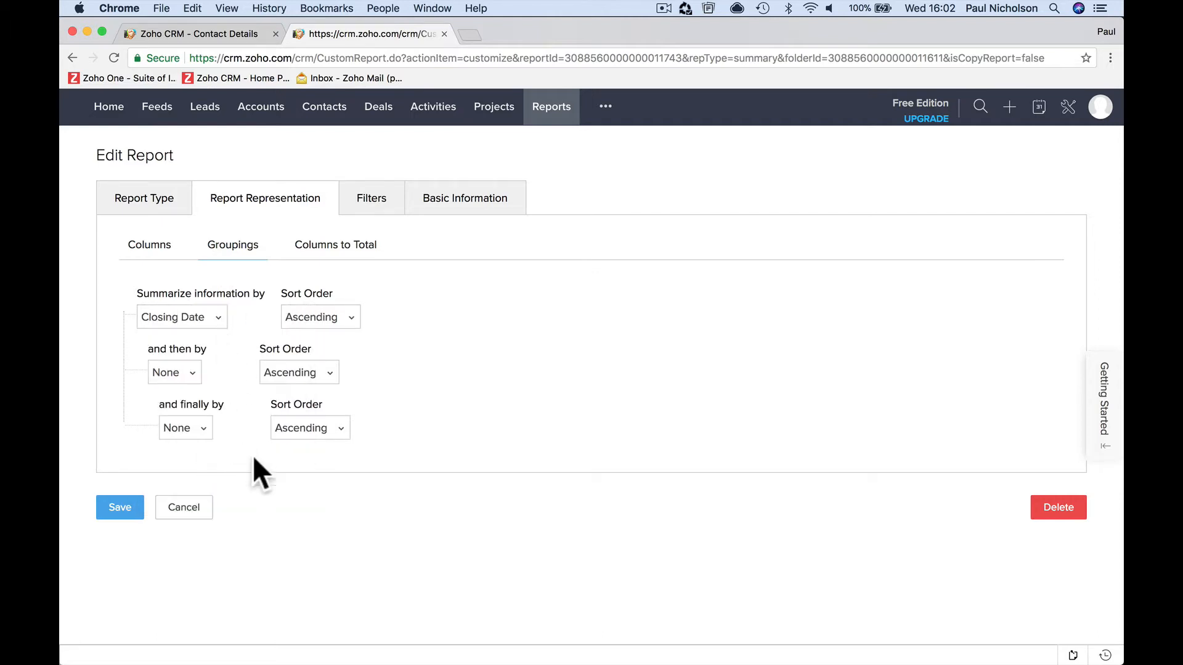
click(126, 517)
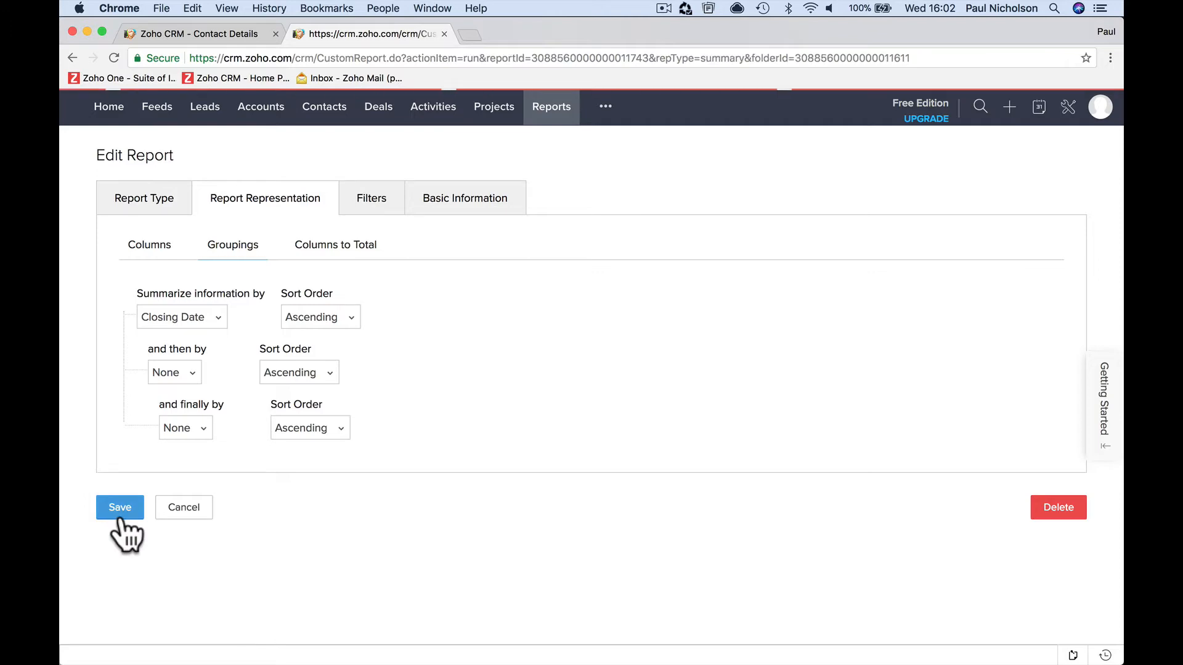
scroll(184, 526, down, 5)
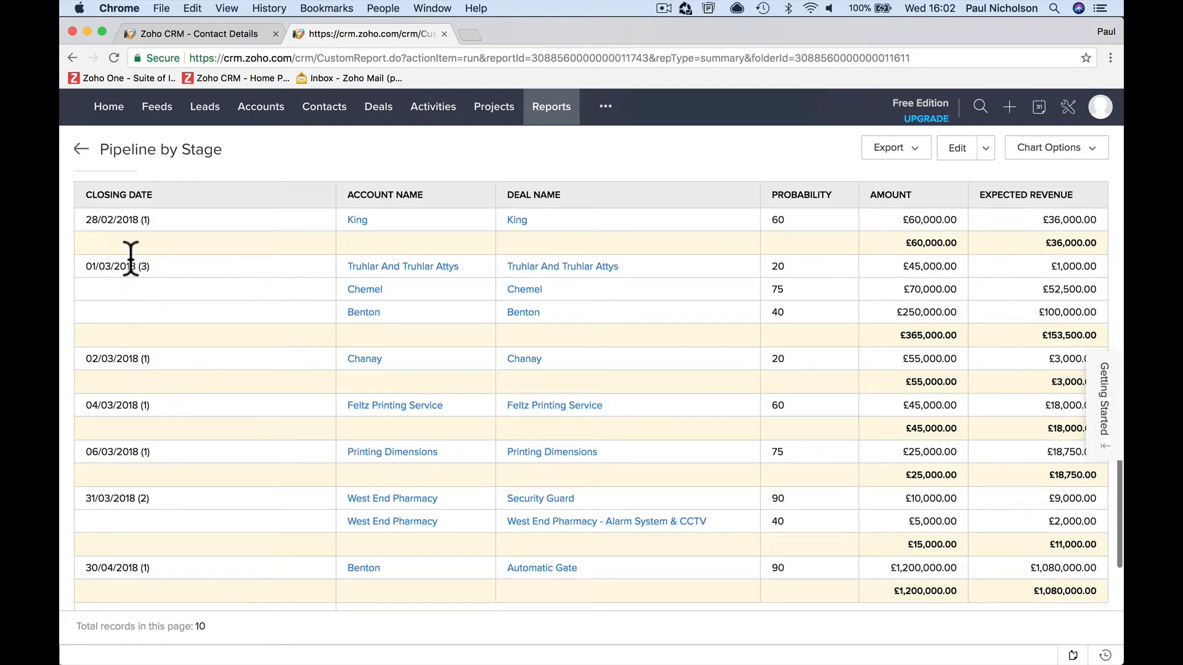
- Open the report for editing, review its groupings, and add Deal Owner to the selected columns
scroll(338, 364, up, 4)
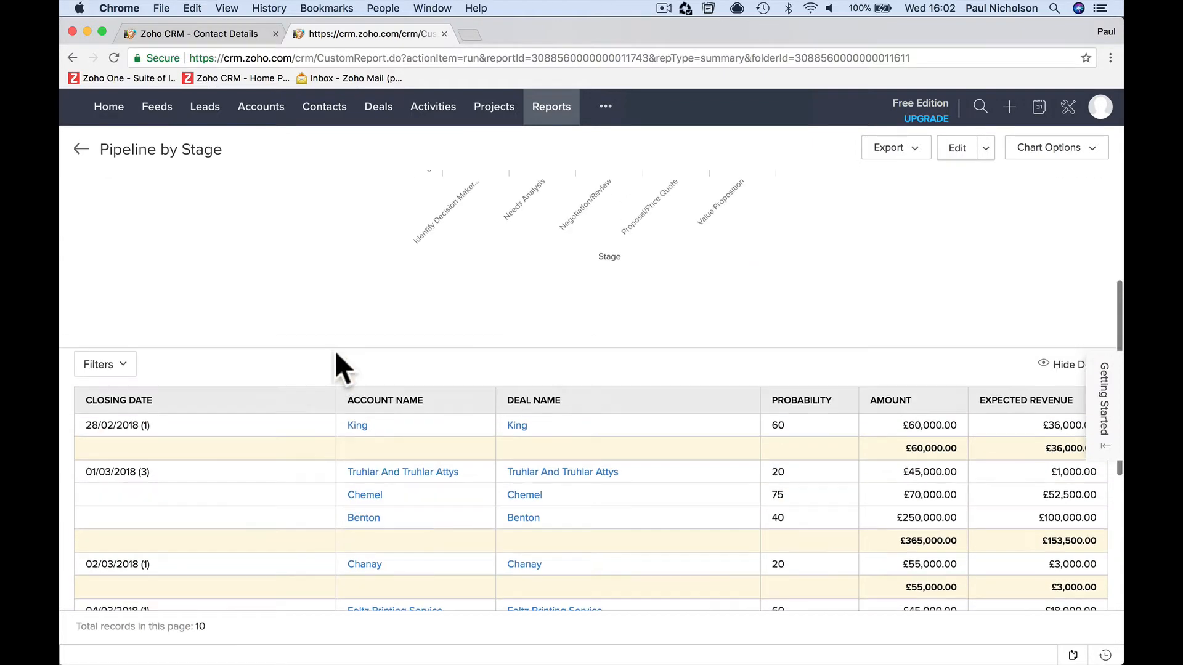
click(957, 149)
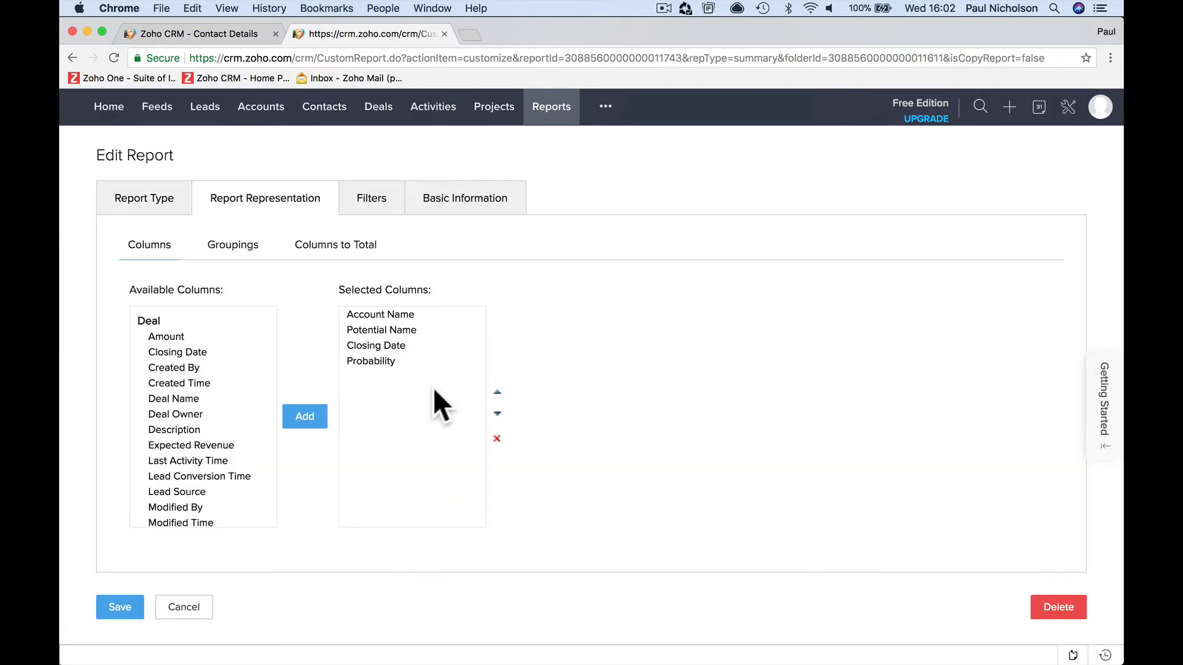
click(256, 250)
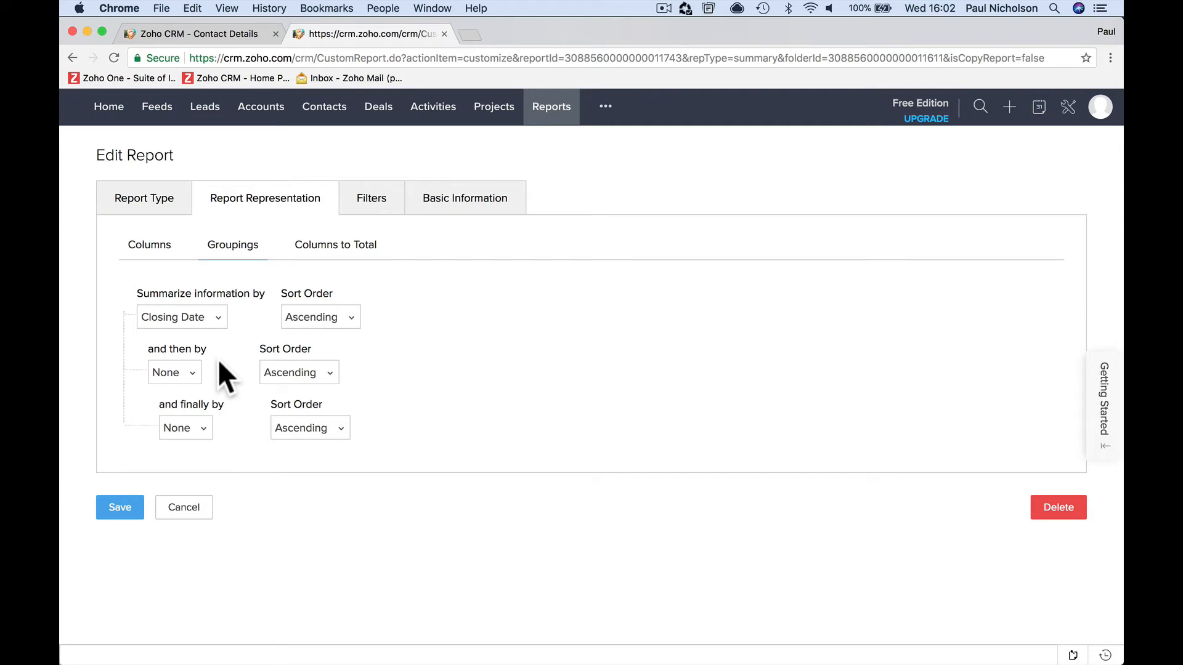
click(159, 257)
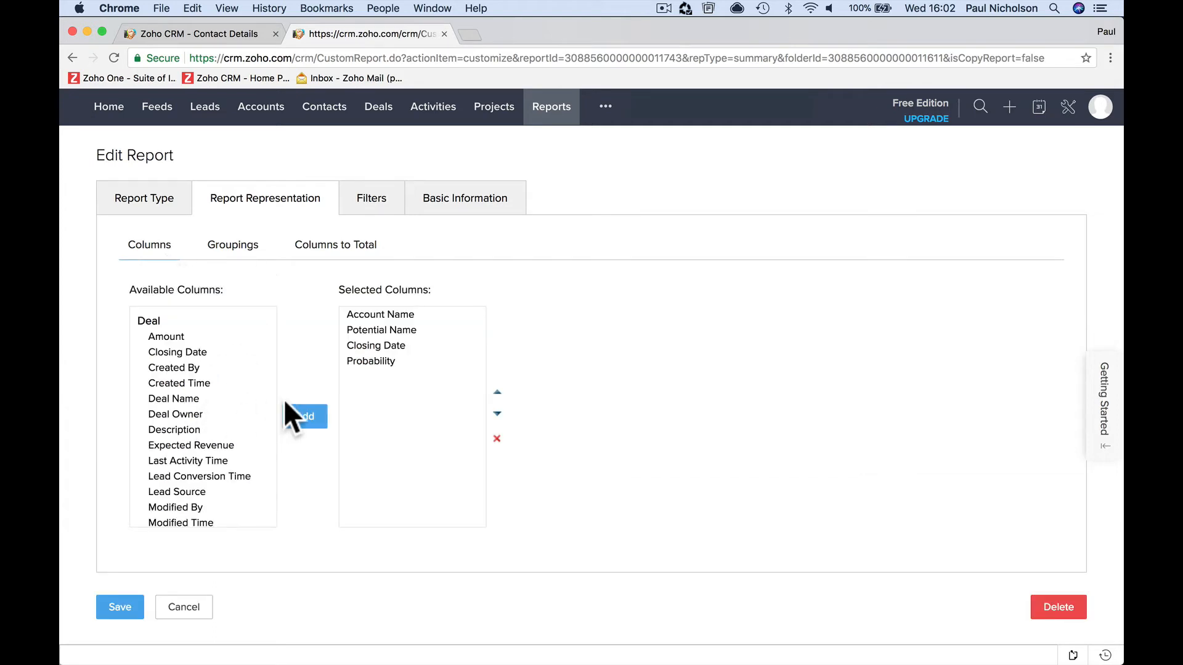
click(188, 414)
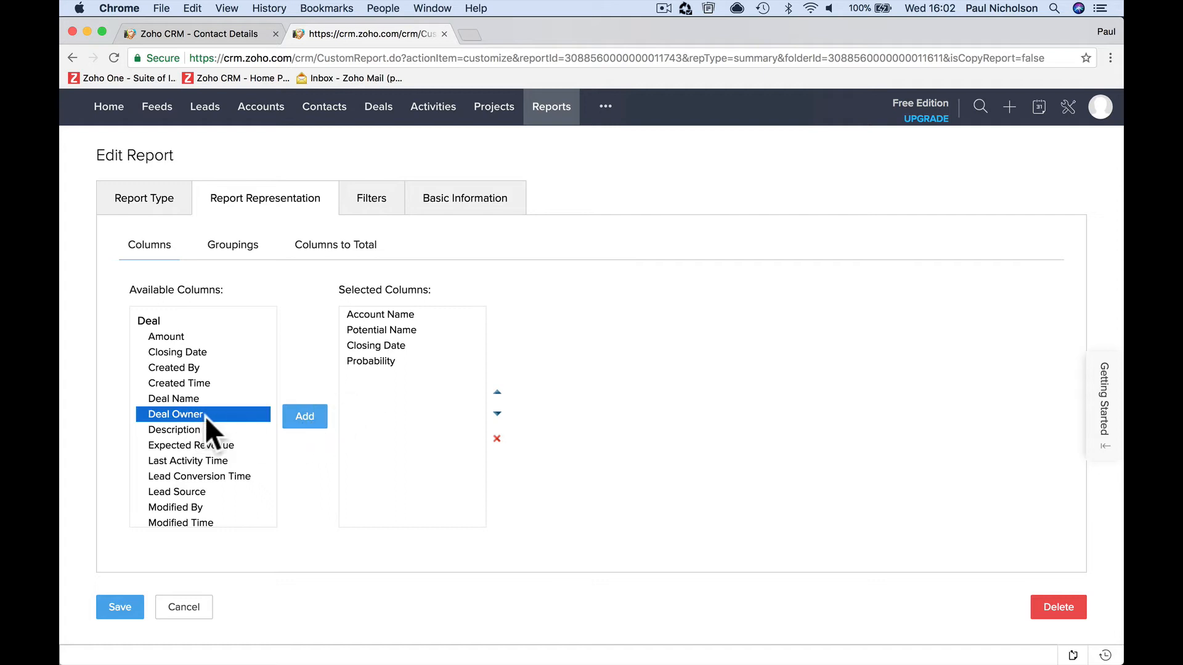
click(305, 417)
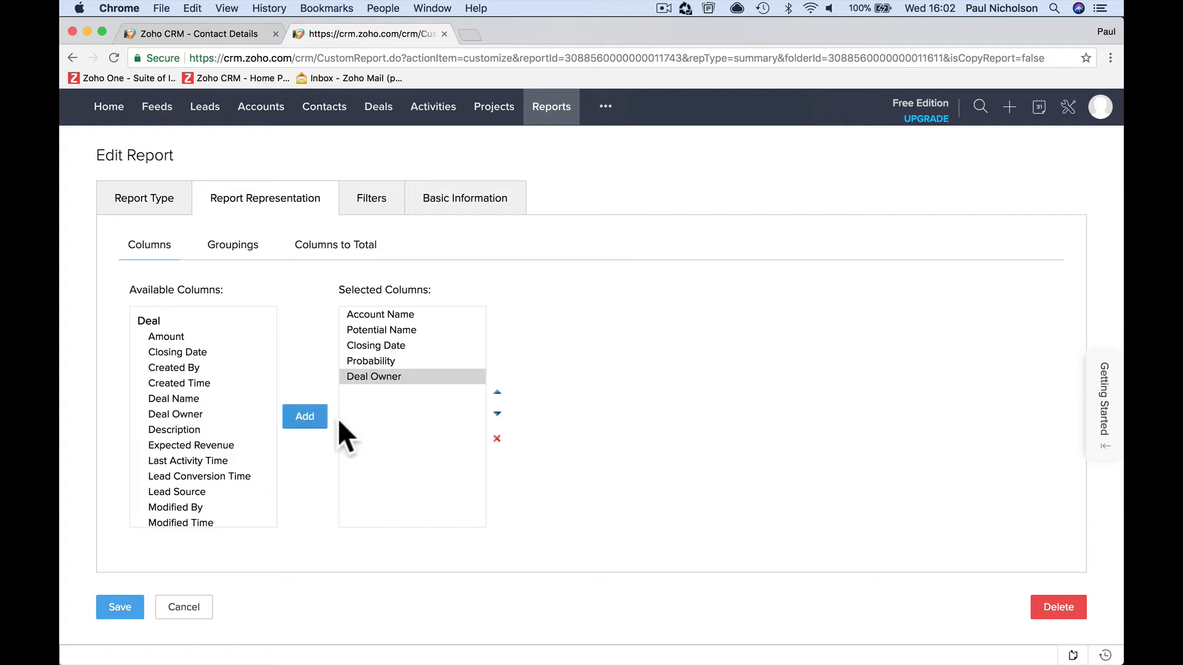
- Move Deal Owner to first place among the selected columns, save the report and check the table
click(401, 375)
click(497, 392)
click(497, 392)
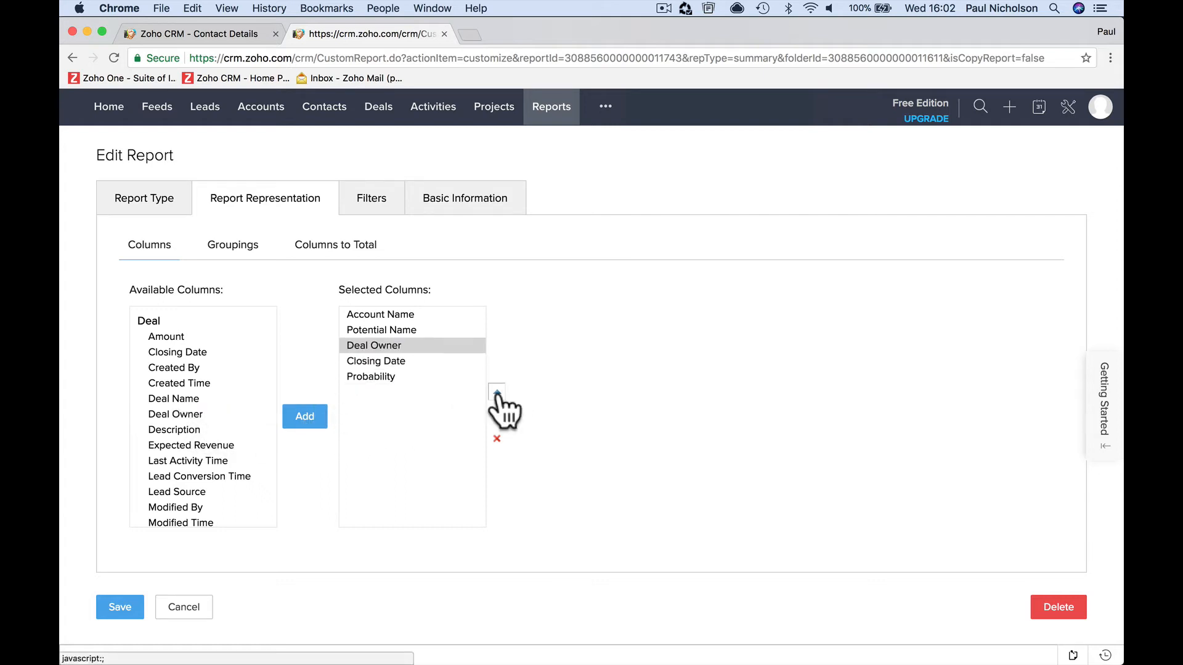
double_click(497, 392)
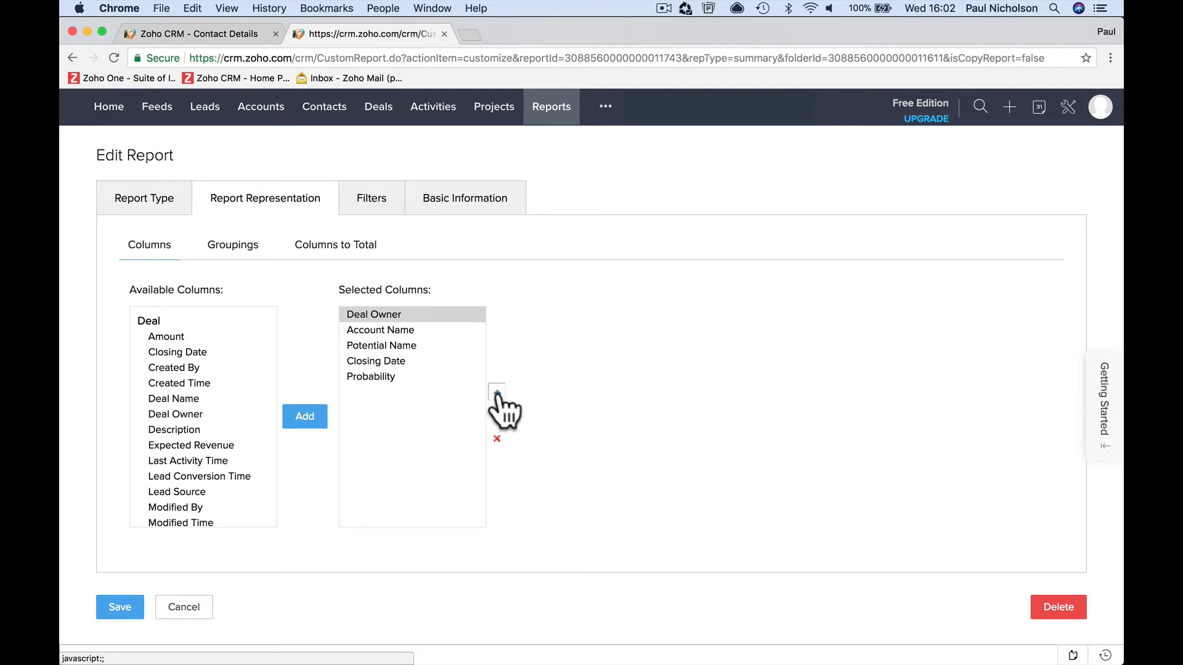
click(121, 607)
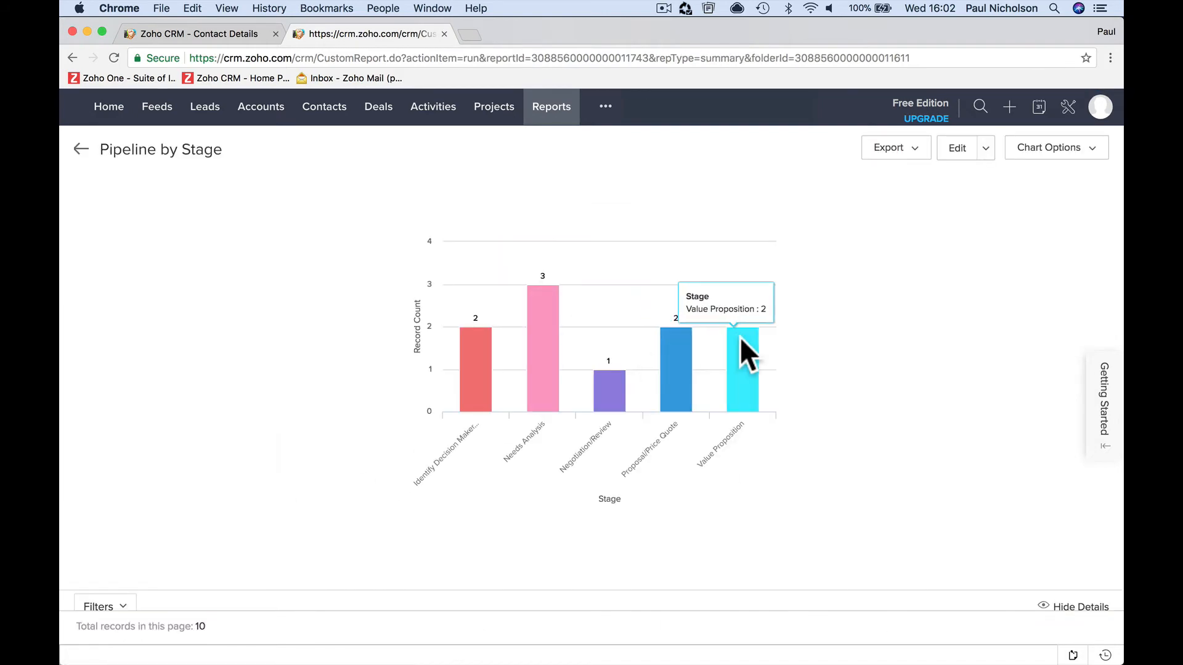
scroll(741, 338, down, 10)
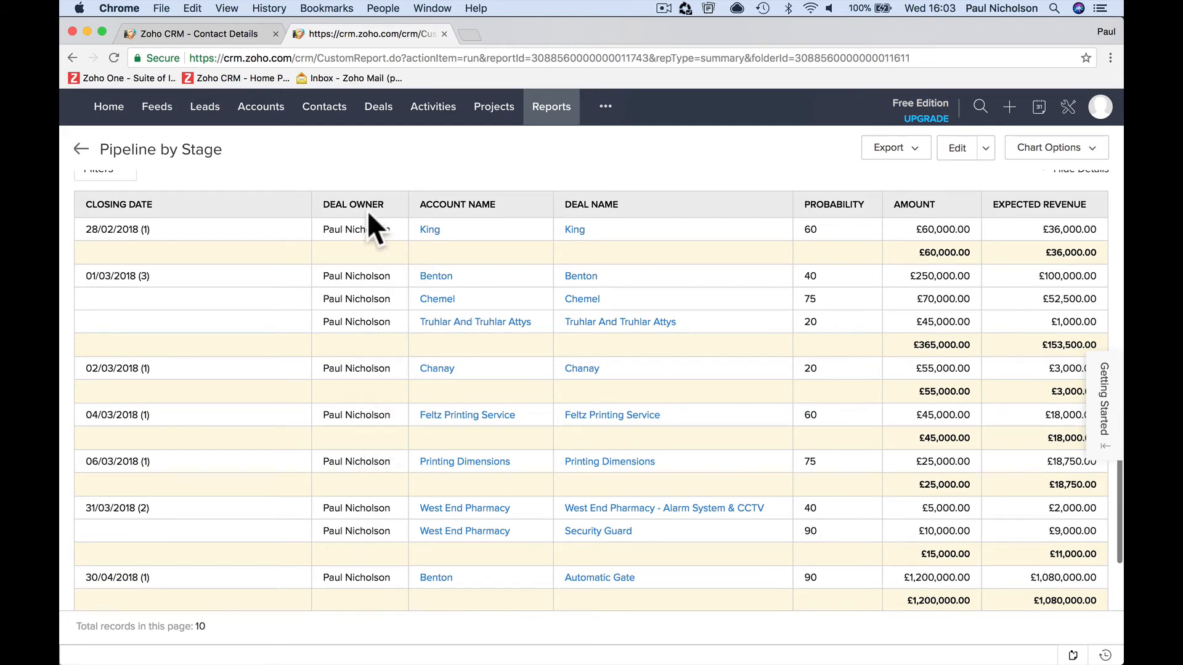
- Edit the report's groupings so its information is summarized by Deal Owner
scroll(368, 345, up, 10)
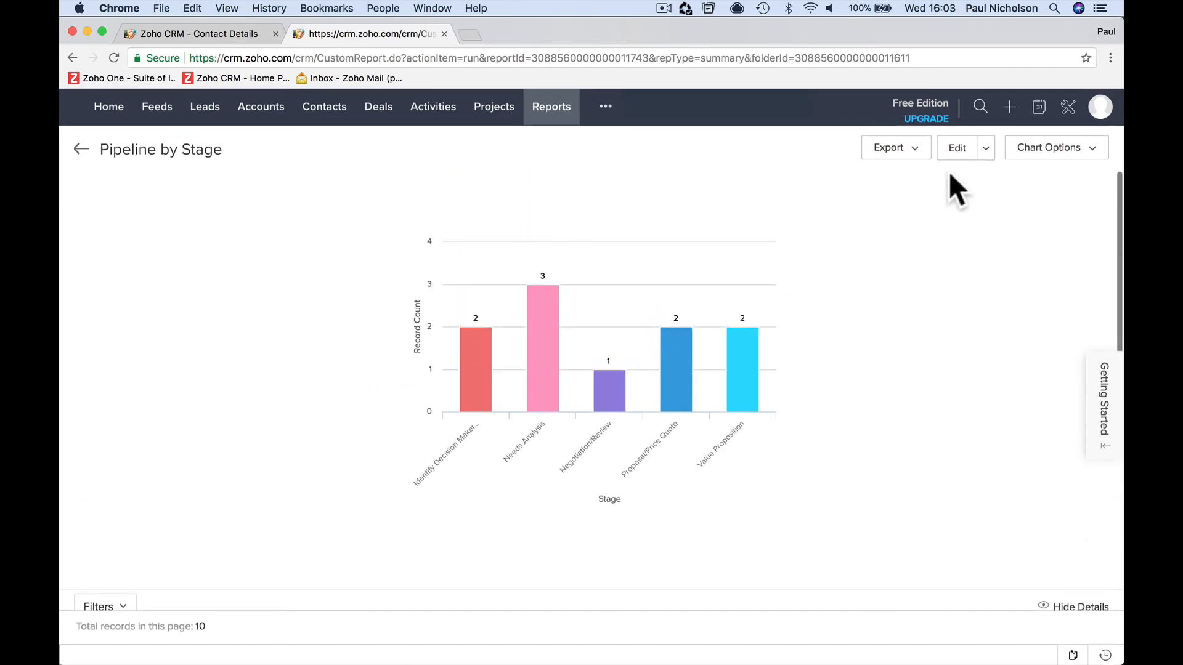
click(957, 148)
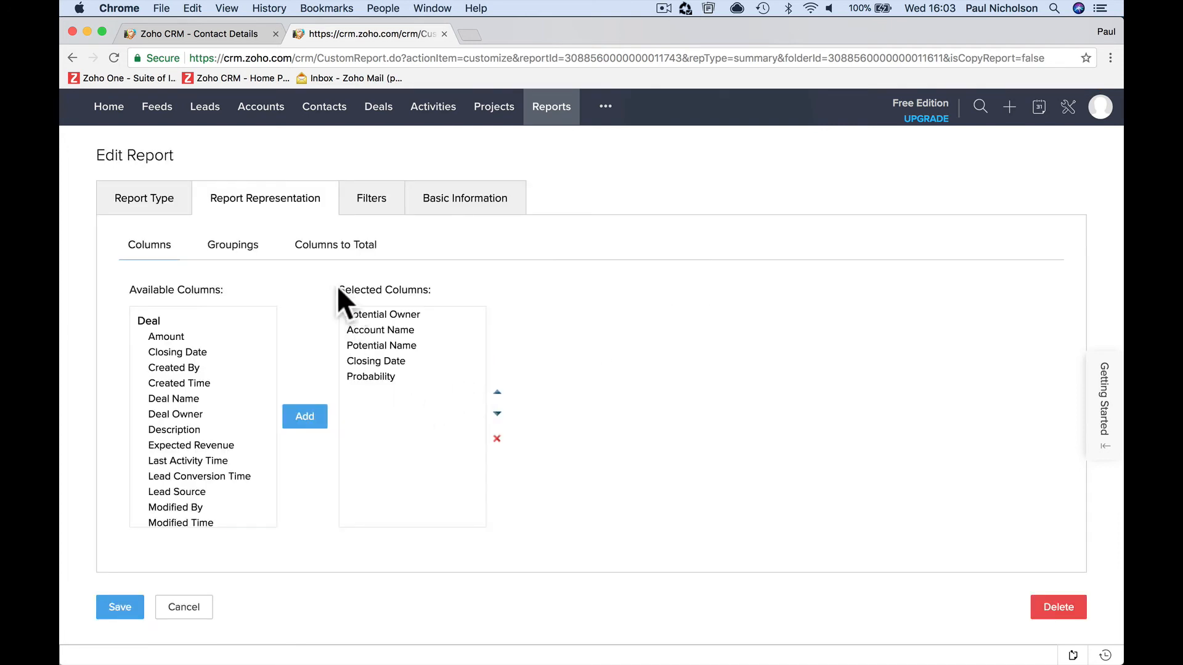
click(241, 249)
click(206, 319)
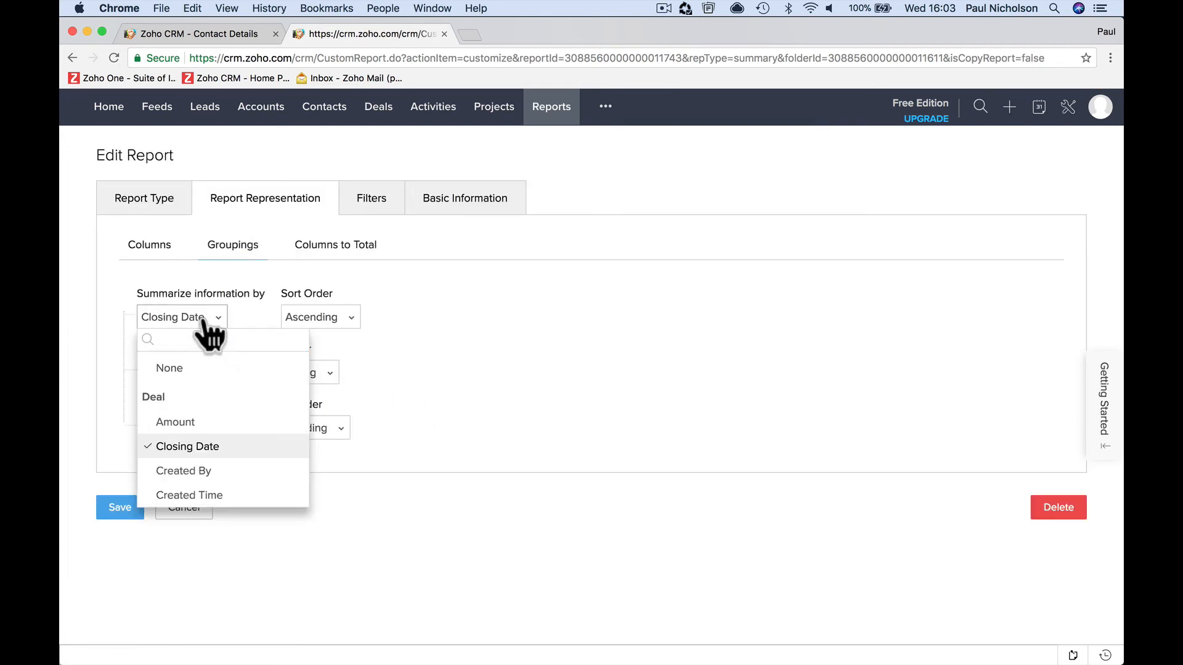
scroll(234, 450, down, 4)
click(238, 450)
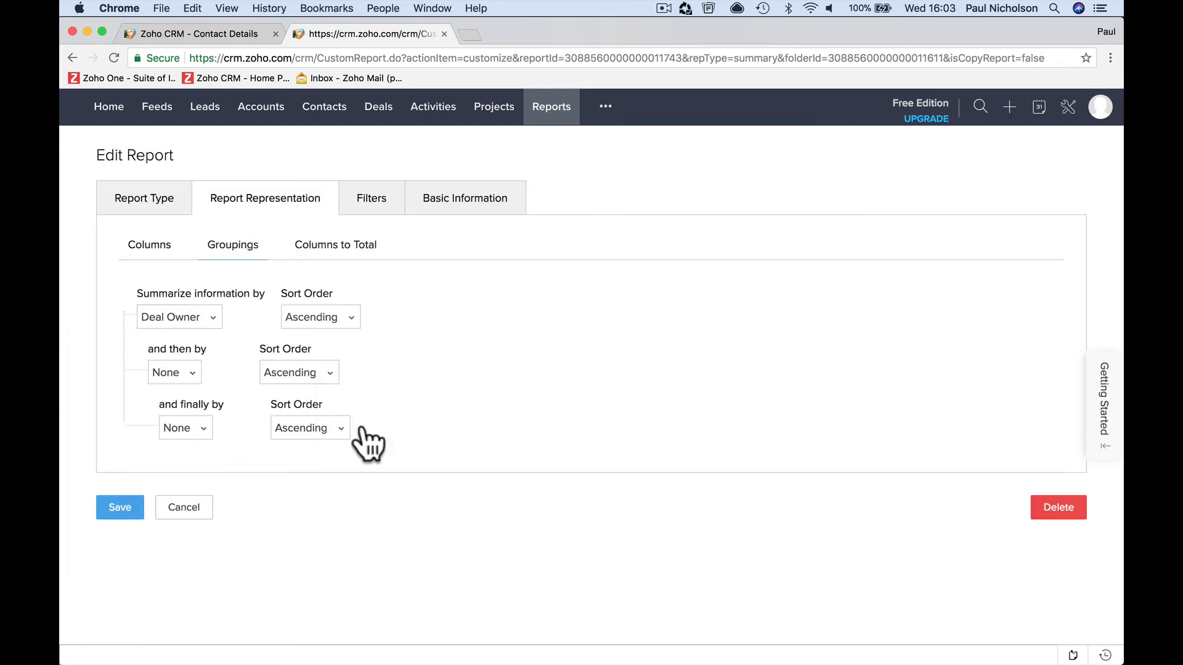
- Try to delete the report and dismiss the notice
click(1060, 510)
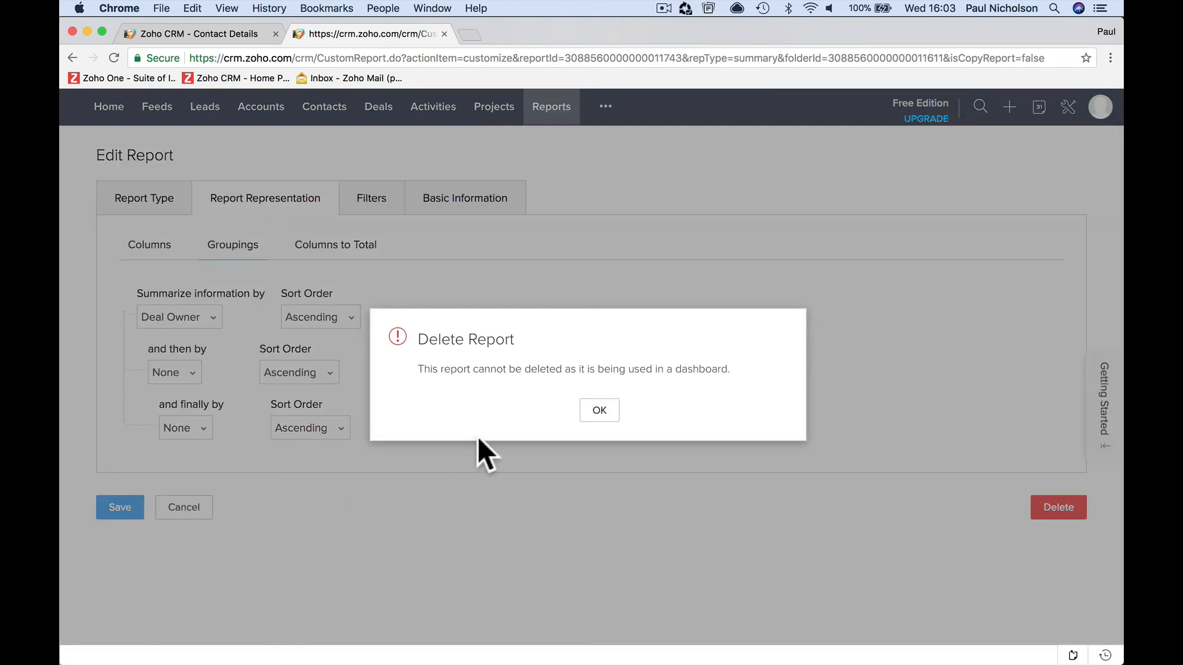
click(599, 411)
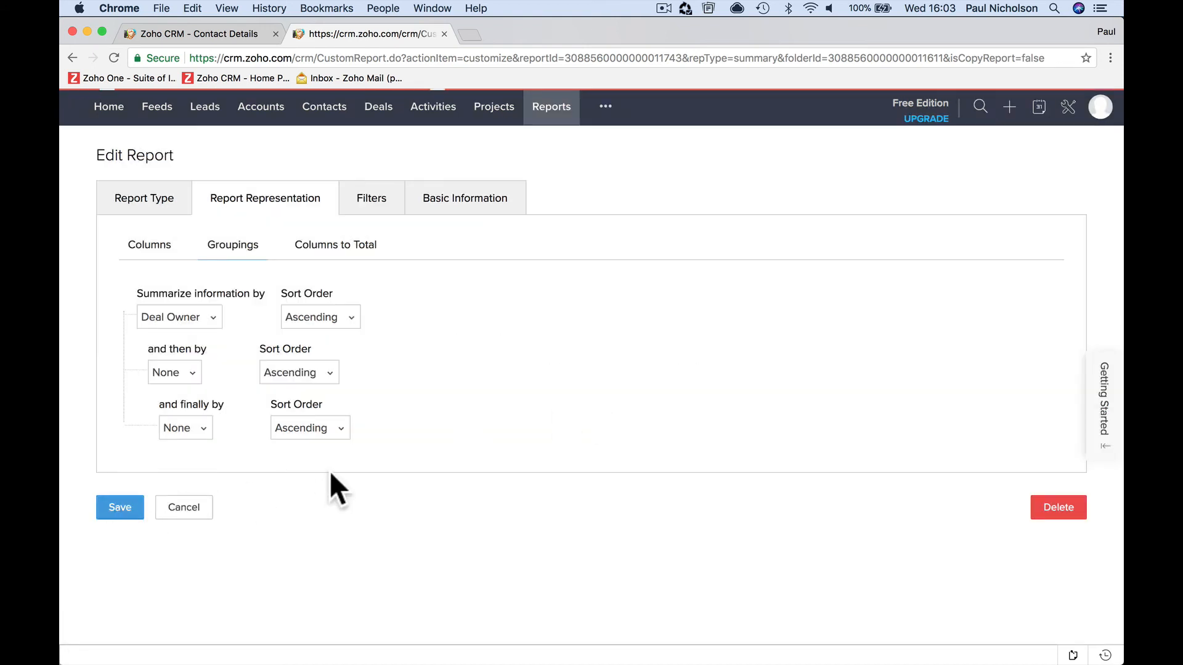
- Return to the list of deal reports and reopen Pipeline by Stage to check its grouping by deal owner
scroll(655, 371, down, 5)
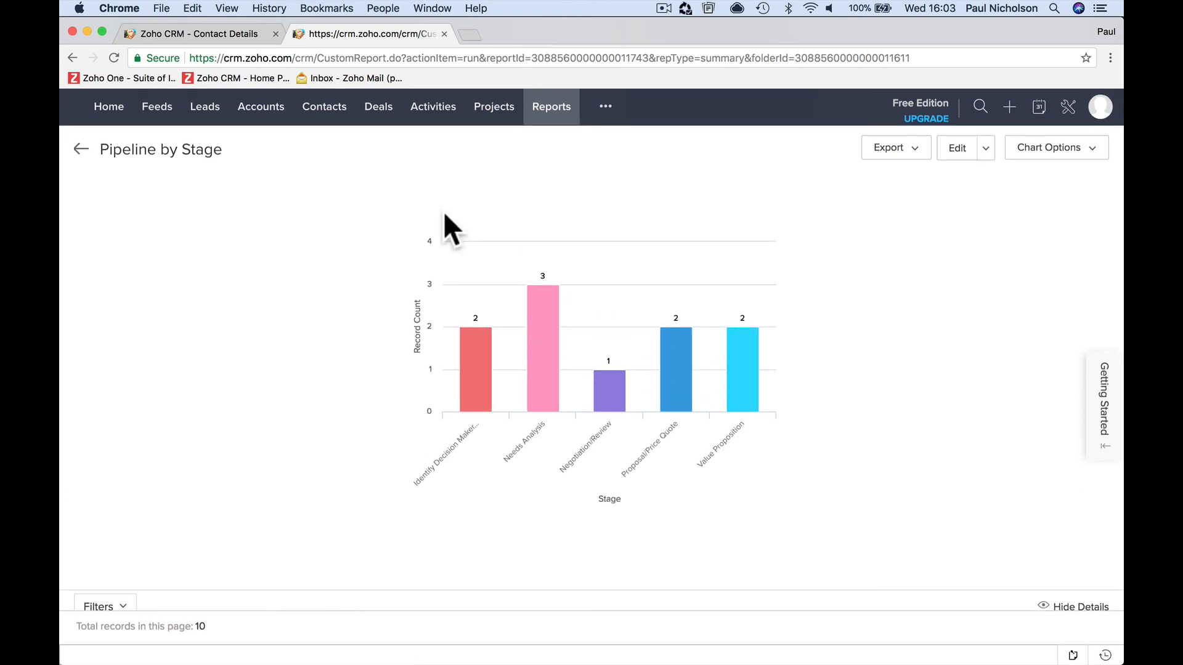
click(548, 108)
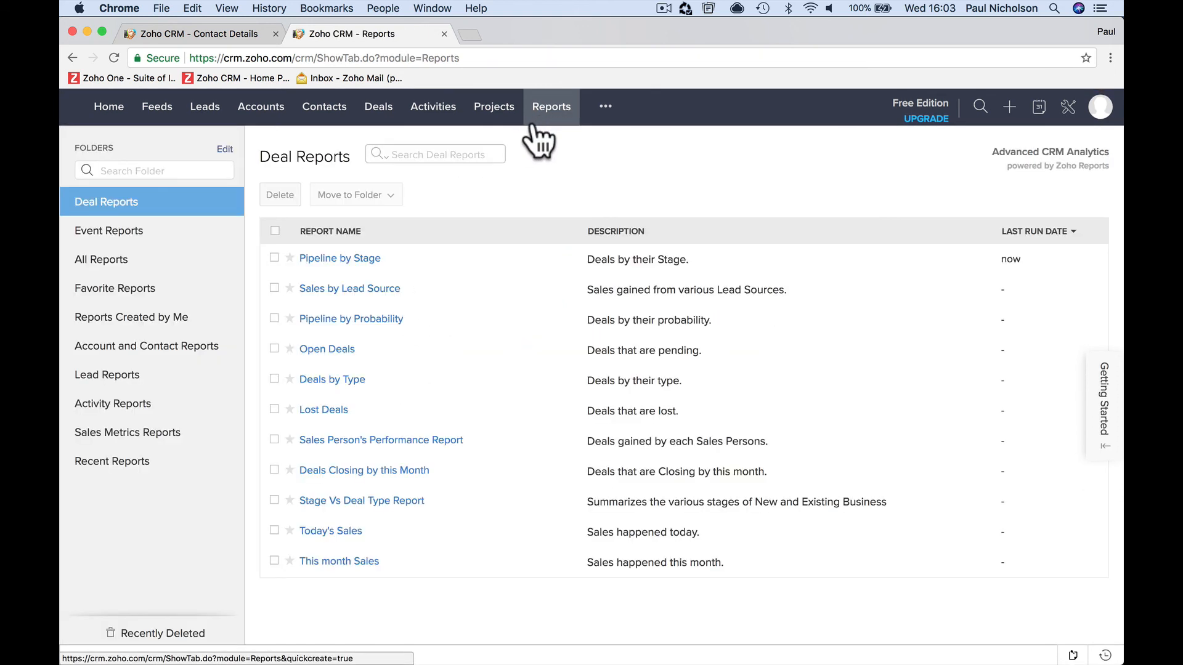
click(363, 257)
scroll(362, 255, down, 6)
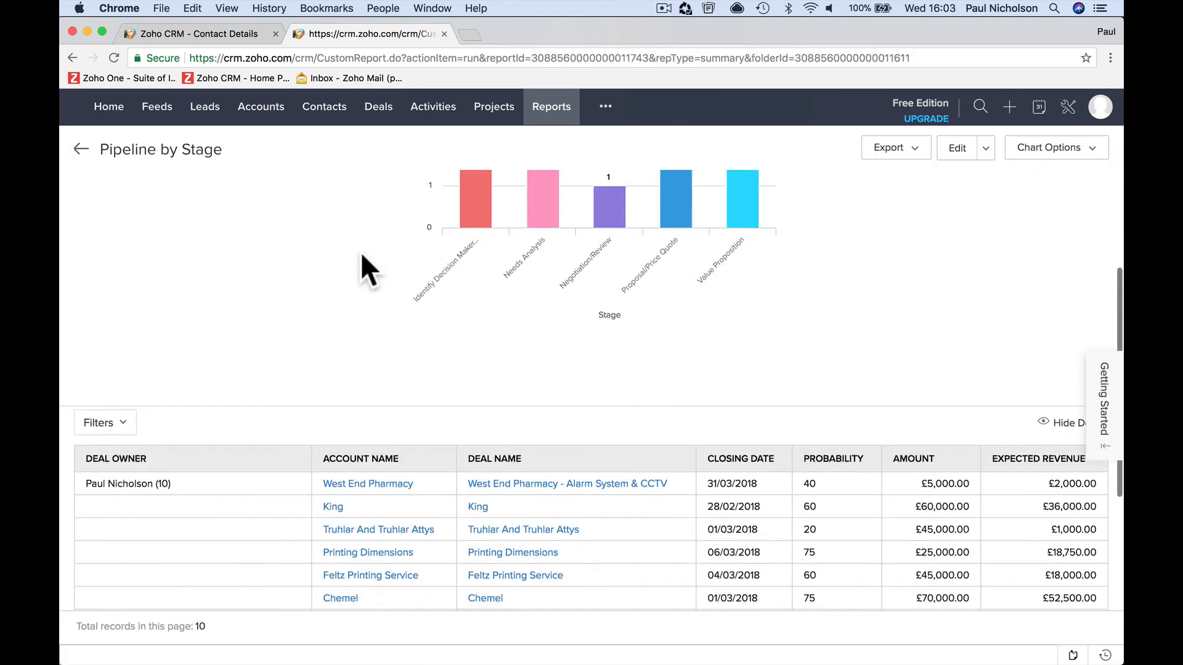